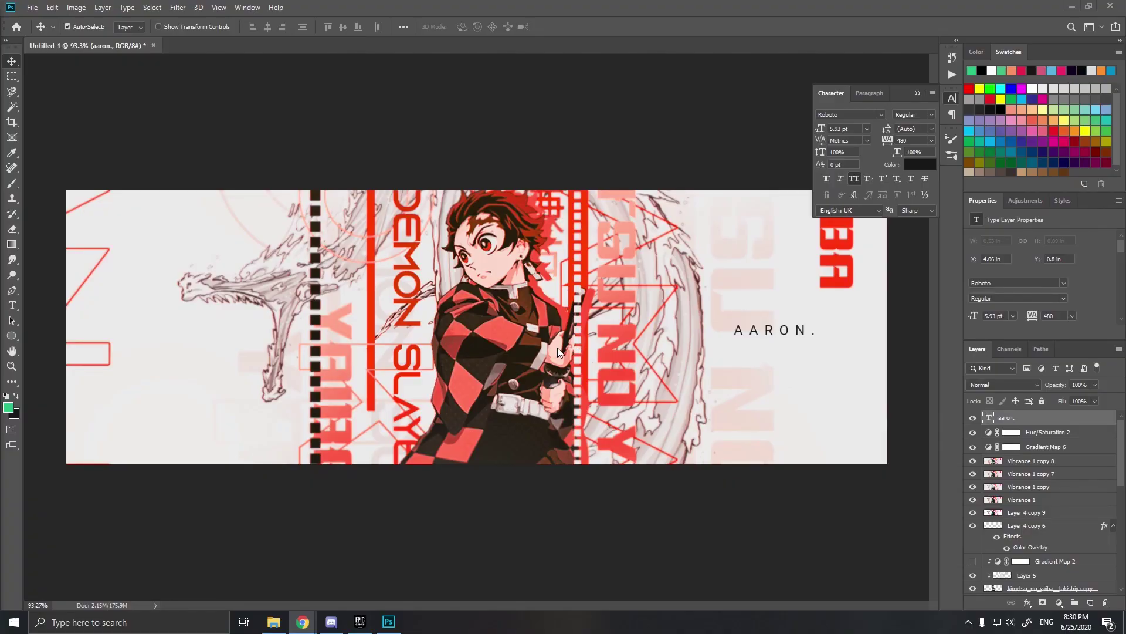
# Examine the finished Demon Slayer banner up close and the layer stack inside its group.
pyautogui.scroll(-4, 509, 336)
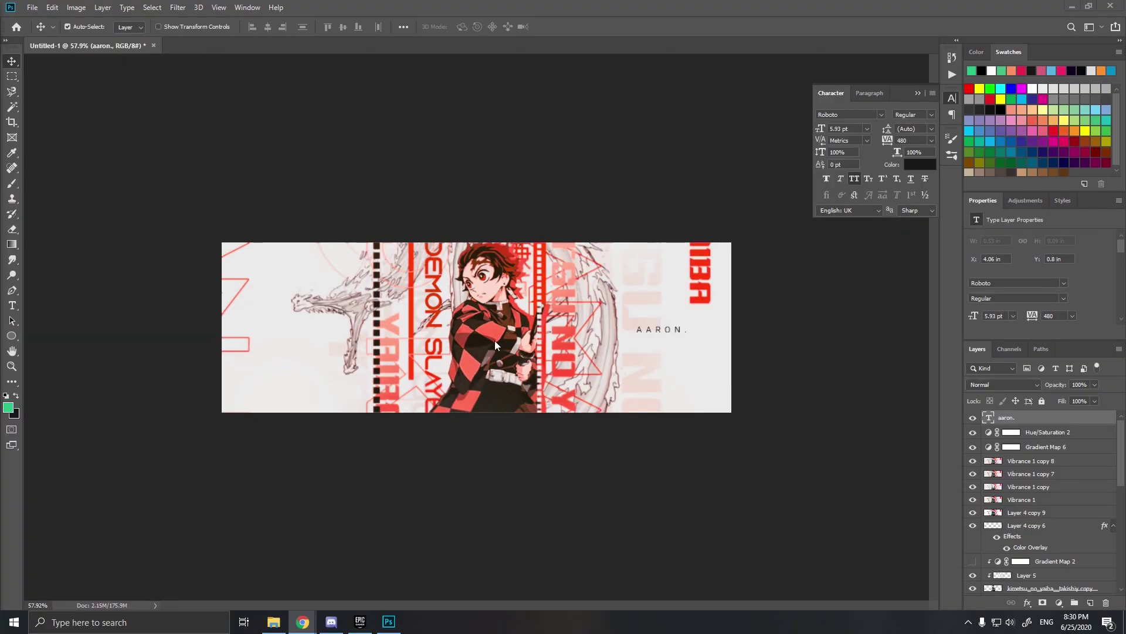
pyautogui.scroll(3, 491, 343)
pyautogui.scroll(2, 494, 353)
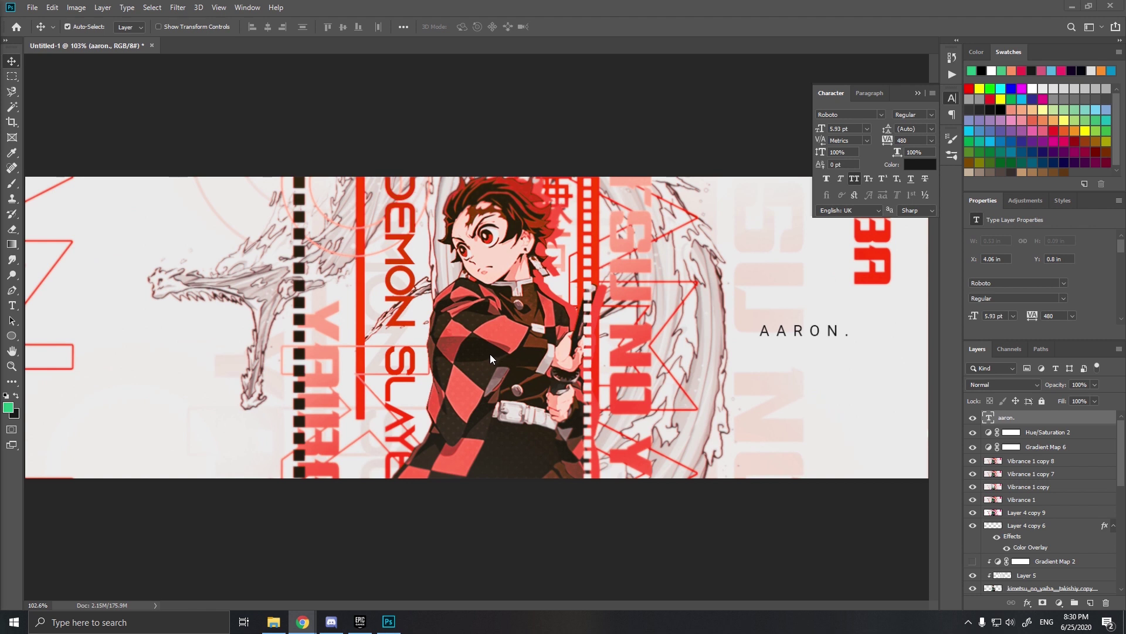
pyautogui.scroll(-1, 491, 354)
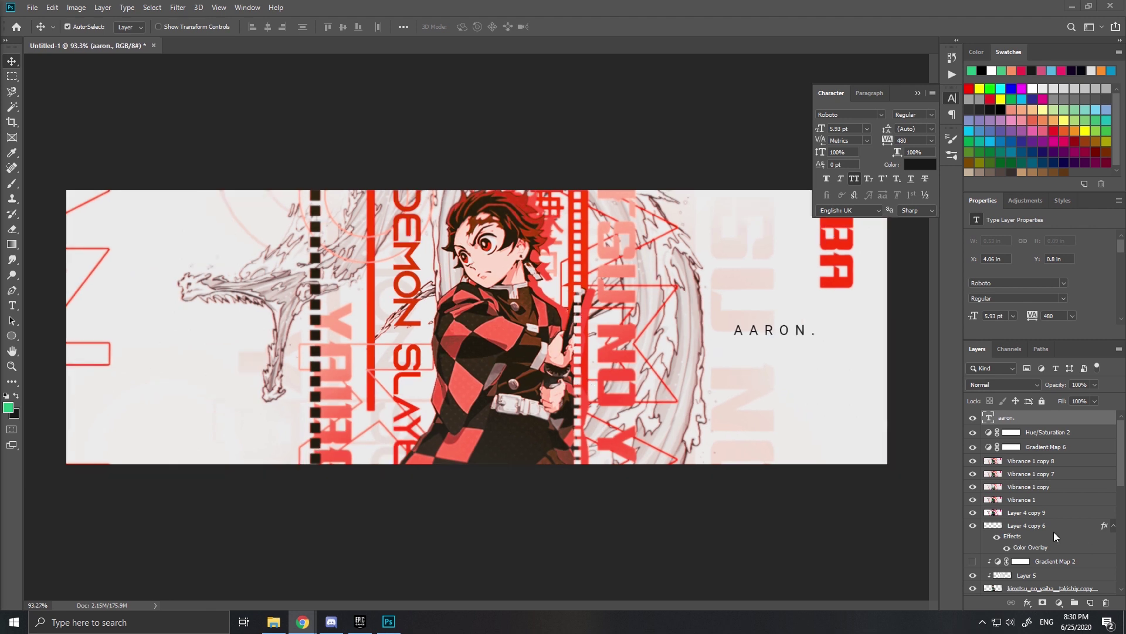
pyautogui.scroll(-10, 1058, 536)
pyautogui.scroll(9, 1051, 545)
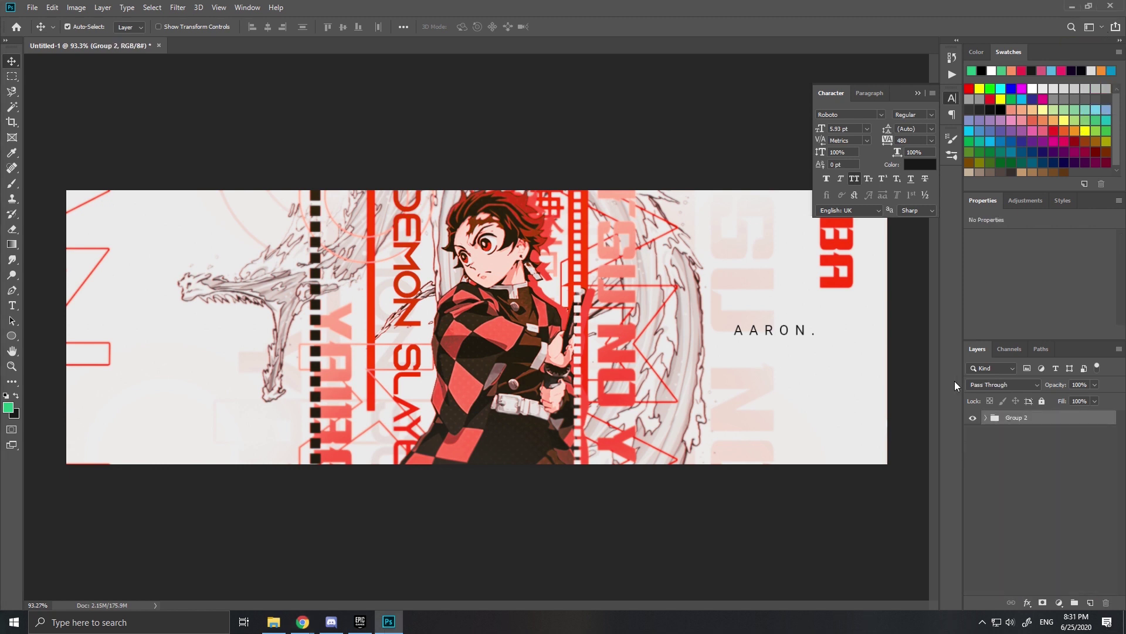
pyautogui.click(986, 417)
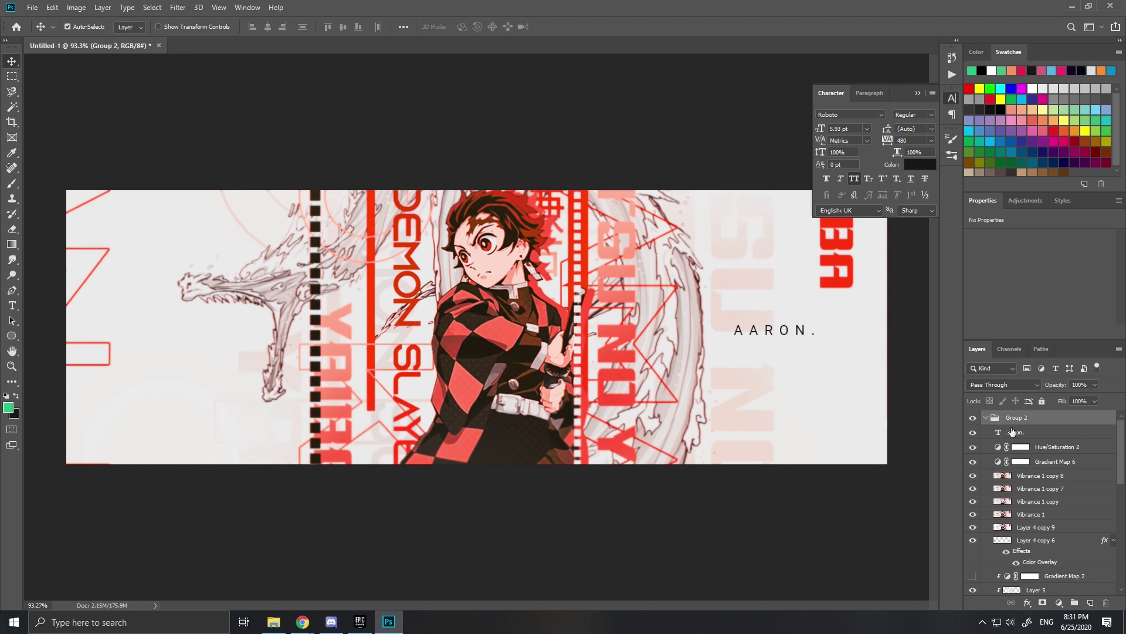
pyautogui.click(986, 418)
# Add a new layer above Group 2 and sample the banner's light background as the foreground colour, edebea.
pyautogui.click(1091, 602)
pyautogui.click(12, 415)
pyautogui.click(150, 389)
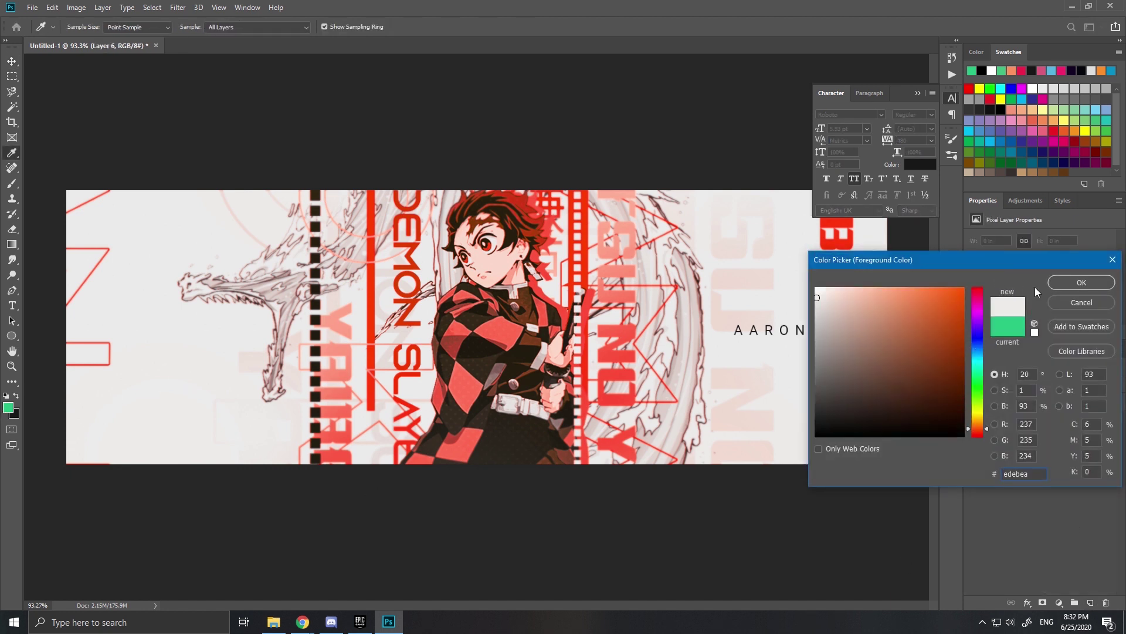
pyautogui.click(1082, 276)
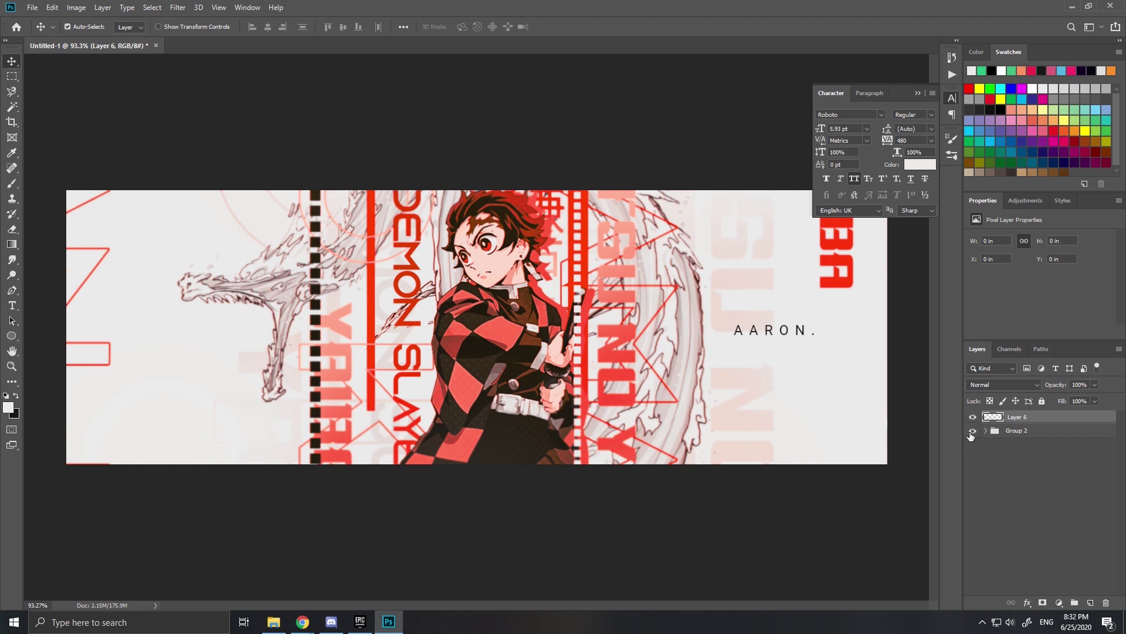
# Hide Group 2 and fill the new layer with the light grey foreground colour edebea.
pyautogui.click(973, 430)
pyautogui.click(8, 407)
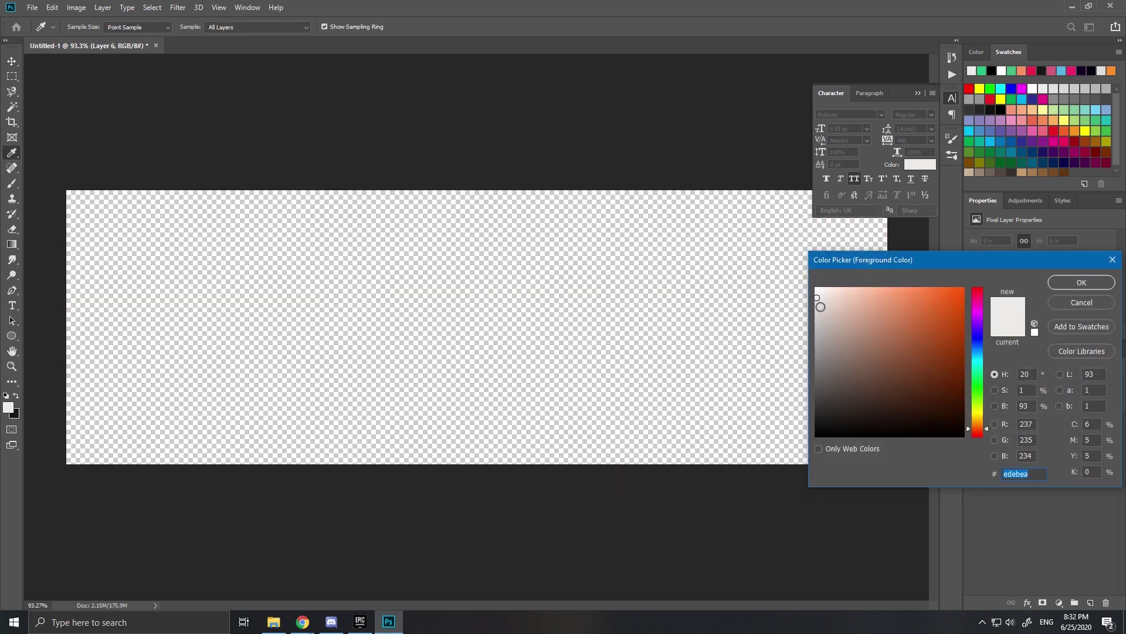
pyautogui.click(1083, 283)
pyautogui.hotkey('alt', 'BackSpace')
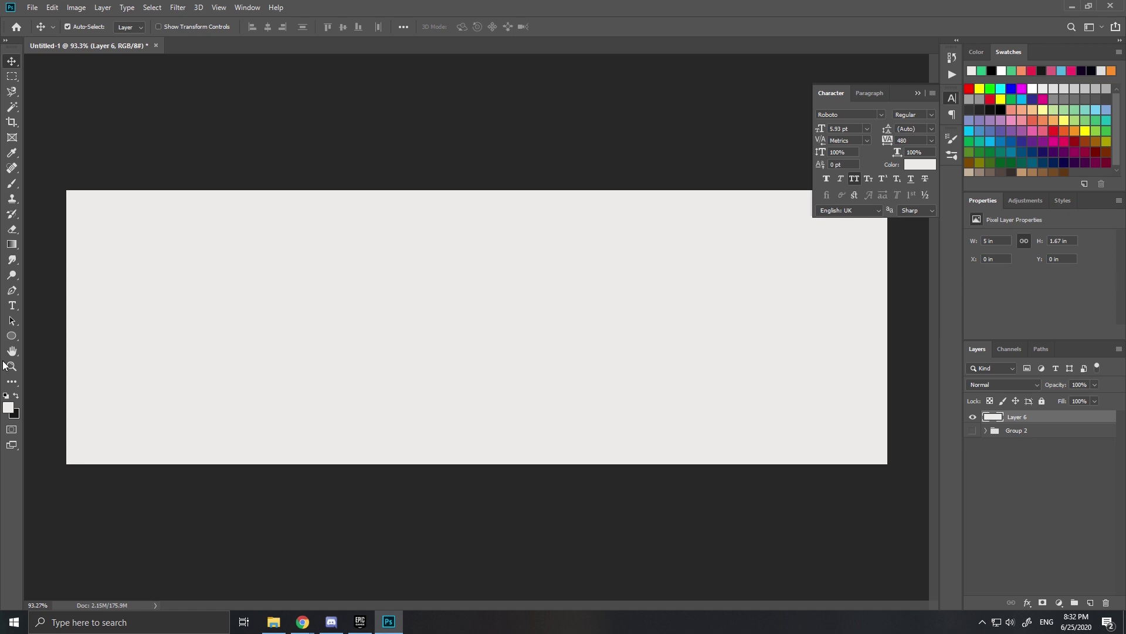
# Place the Tanjirou render image on the banner and erase the logo above the character's head.
pyautogui.click(273, 621)
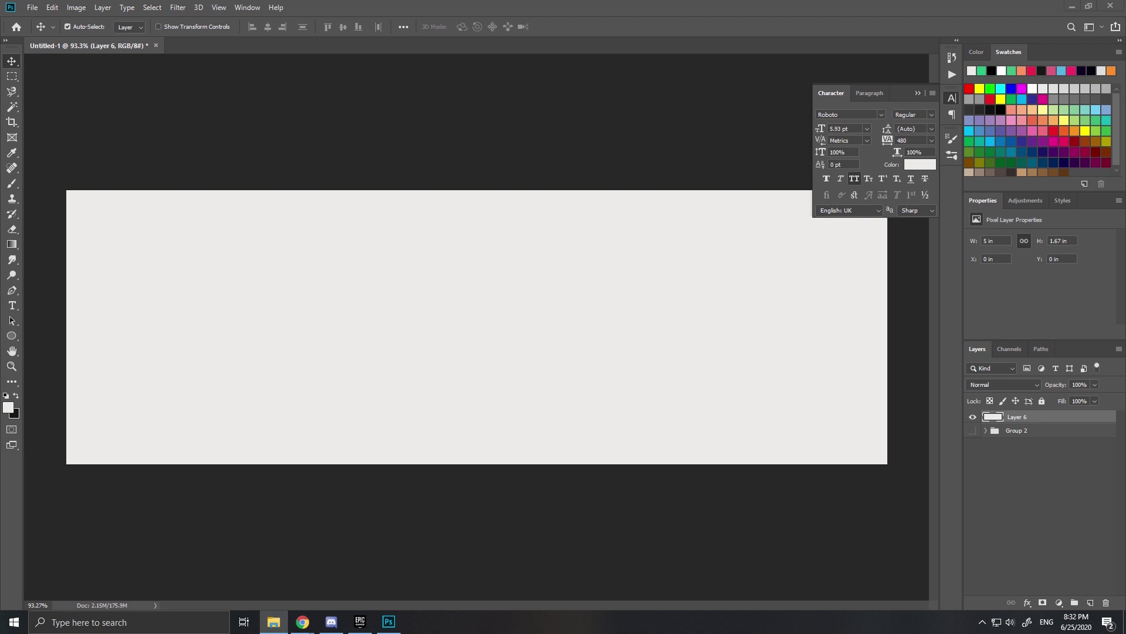
pyautogui.moveTo(389, 621); pyautogui.dragTo(390, 297)
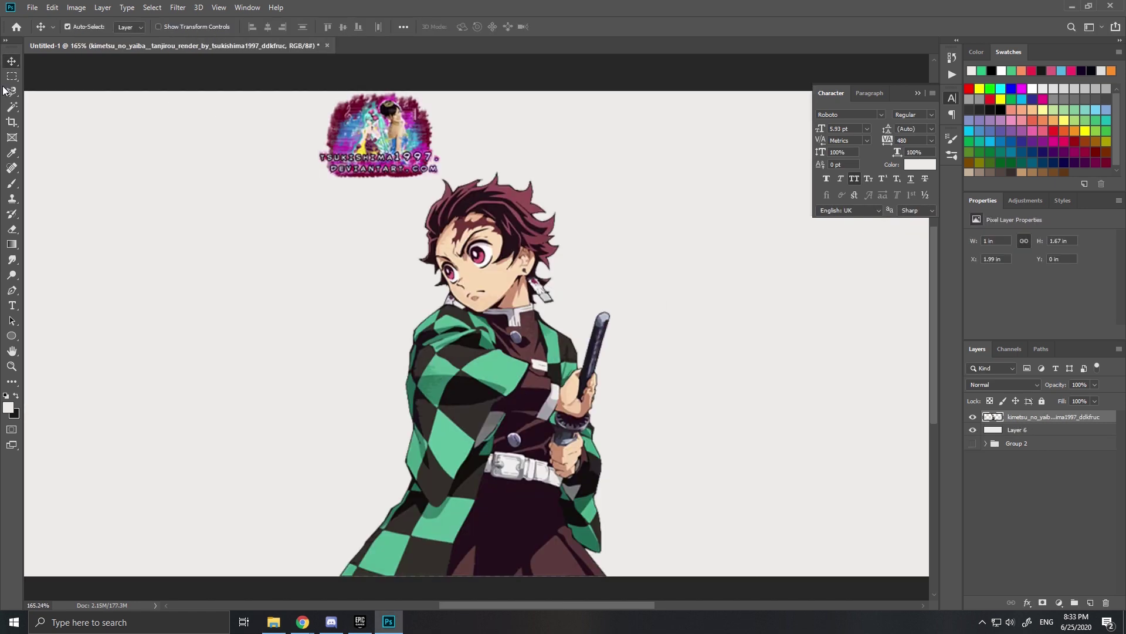
pyautogui.click(12, 77)
pyautogui.moveTo(248, 91); pyautogui.dragTo(441, 177)
pyautogui.press('Delete')
pyautogui.hotkey('ctrl', 'd')
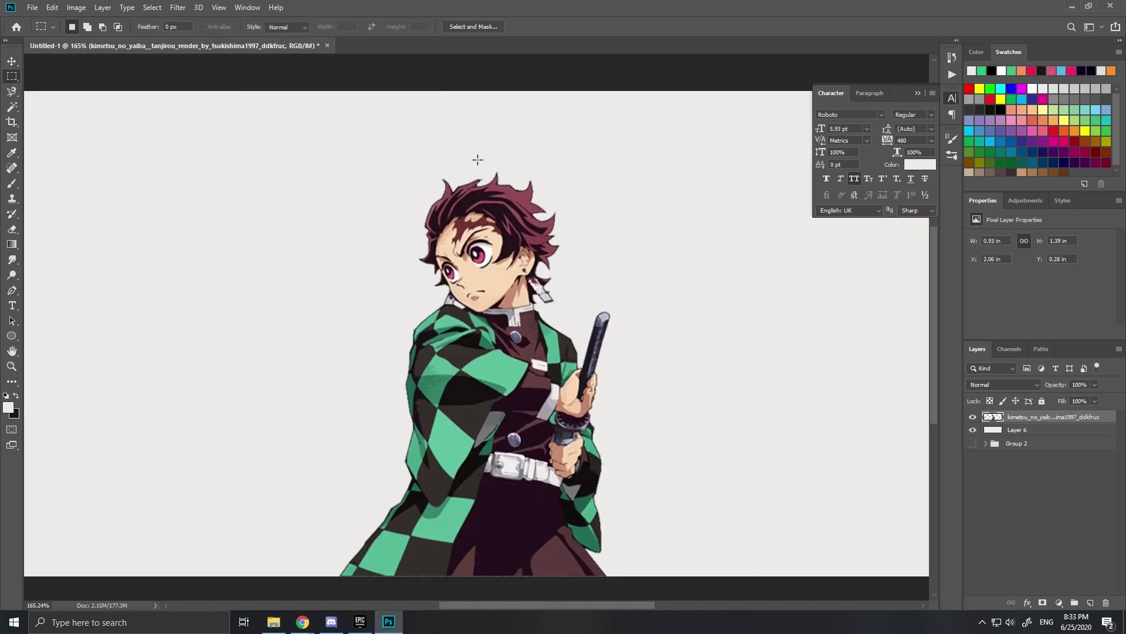
pyautogui.moveTo(404, 139); pyautogui.dragTo(430, 177)
pyautogui.click(454, 138)
# Enlarge the character to about 1.35 by 2.24 in and position it in the middle of the banner.
pyautogui.hotkey('ctrl', 't')
pyautogui.hotkey('ctrl', '0')
pyautogui.moveTo(415, 244); pyautogui.dragTo(333, 205)
pyautogui.moveTo(505, 280); pyautogui.dragTo(494, 272)
pyautogui.press('Return')
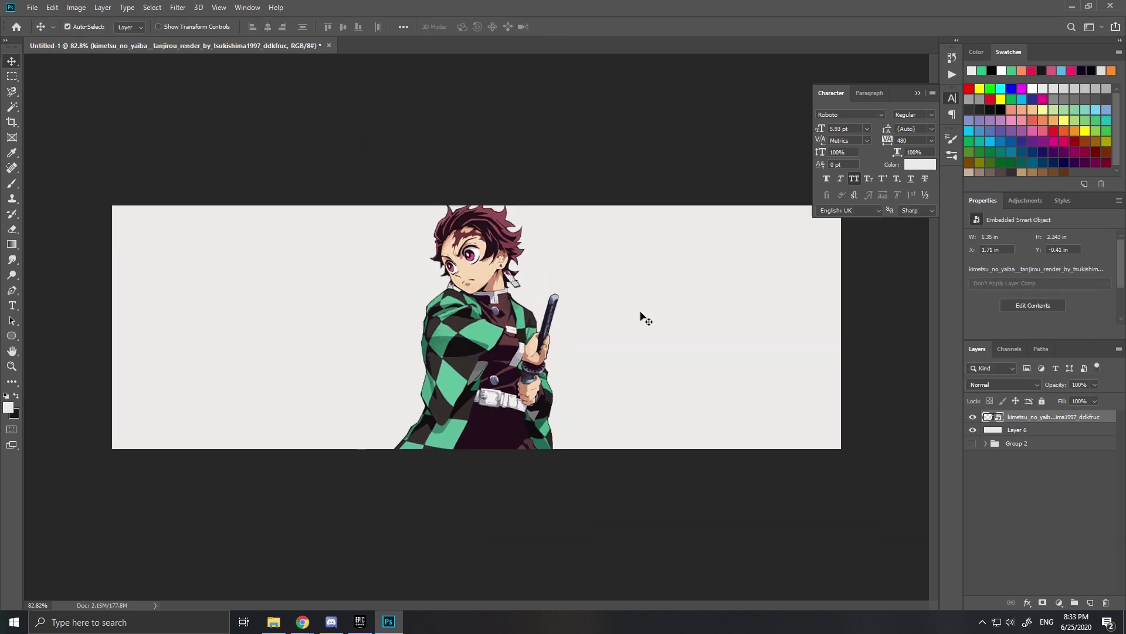
pyautogui.scroll(-6, 502, 326)
pyautogui.scroll(6, 498, 327)
pyautogui.moveTo(482, 330); pyautogui.dragTo(480, 330)
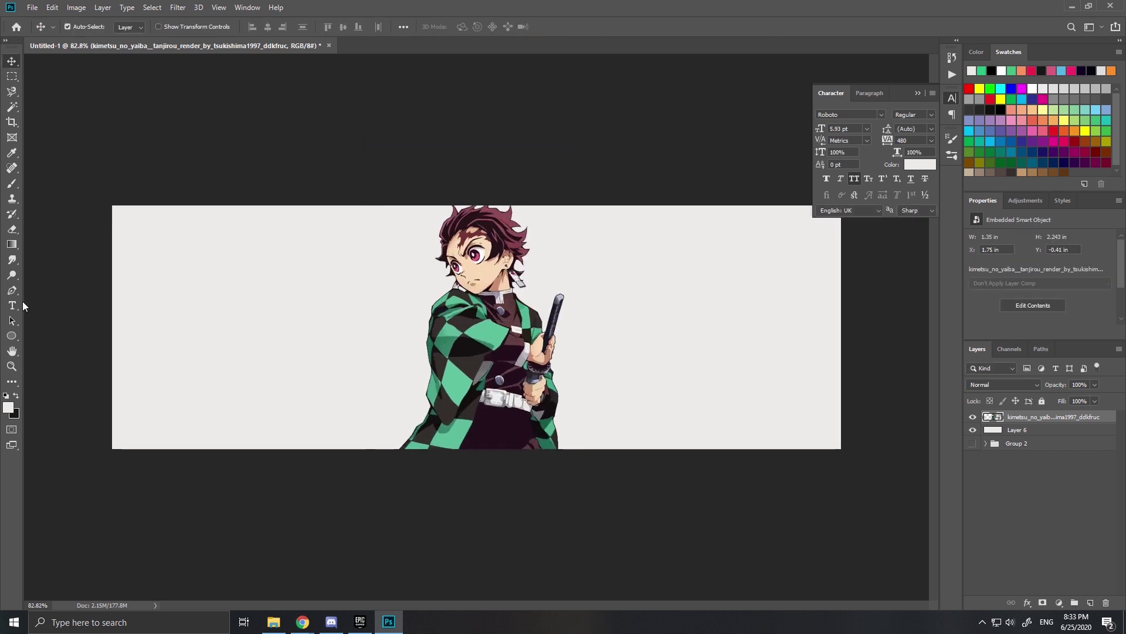
# Rasterize the character's smart object layer.
pyautogui.moveTo(971, 416); pyautogui.dragTo(972, 430)
pyautogui.rightClick(1043, 419)
pyautogui.click(934, 320)
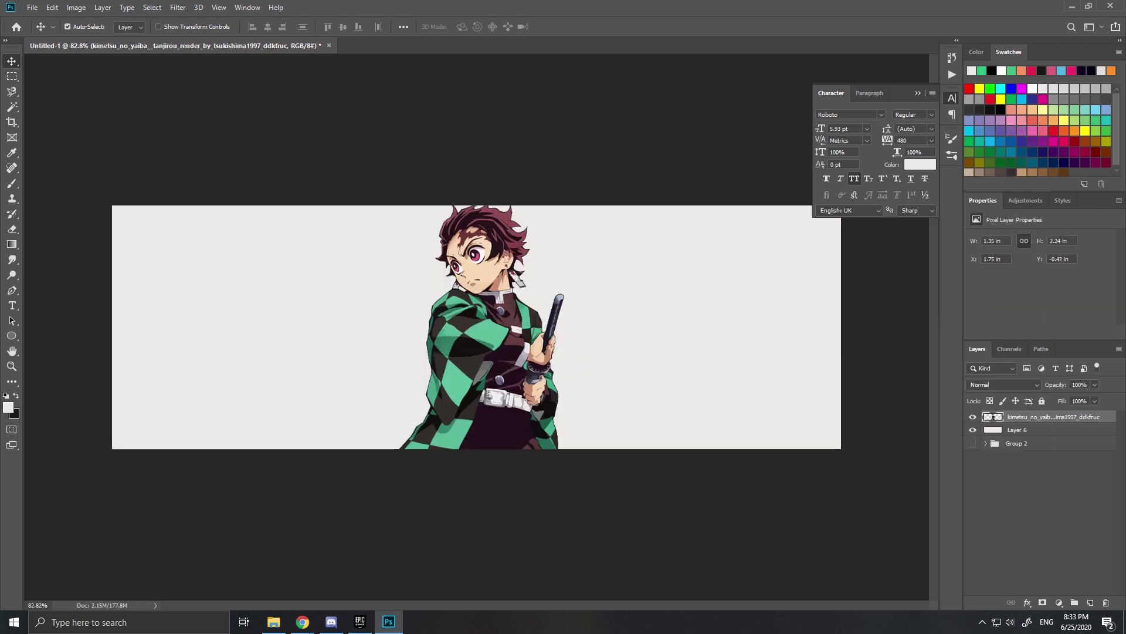
# Add a horizontal text line reading KIMETSU NO YAIBA beside the character's shoulder.
pyautogui.click(13, 292)
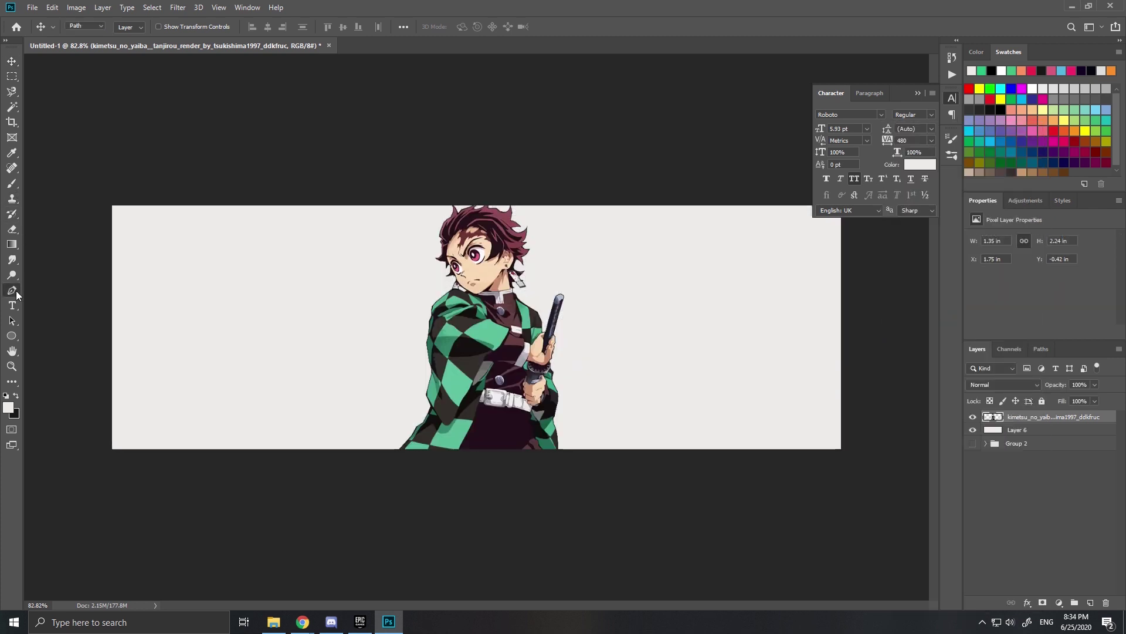
pyautogui.click(11, 305)
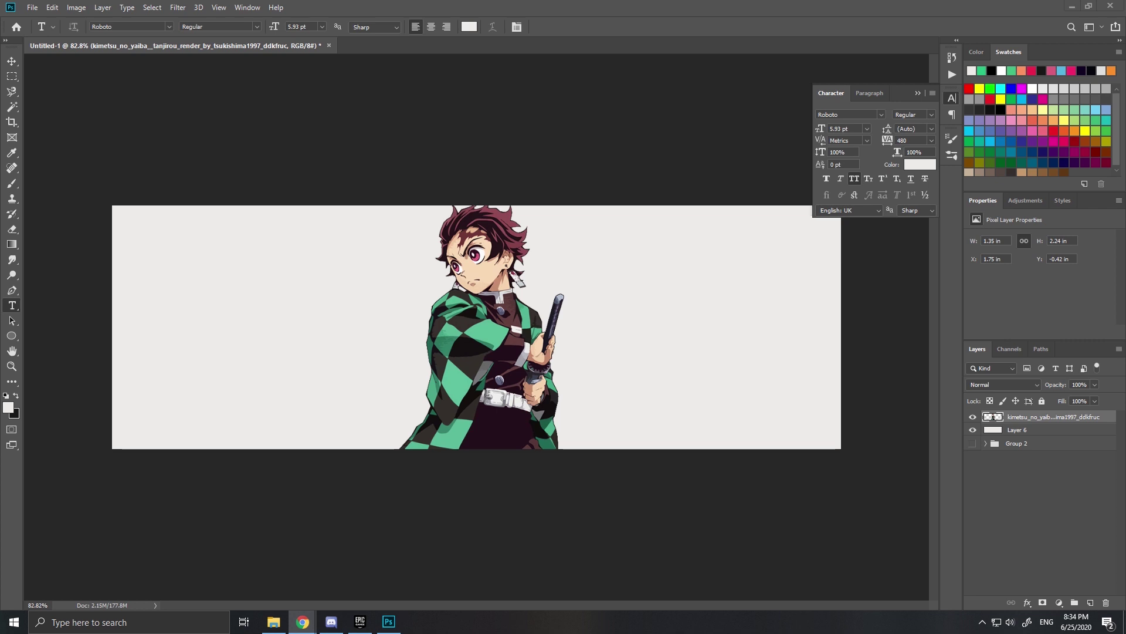
pyautogui.click(254, 303)
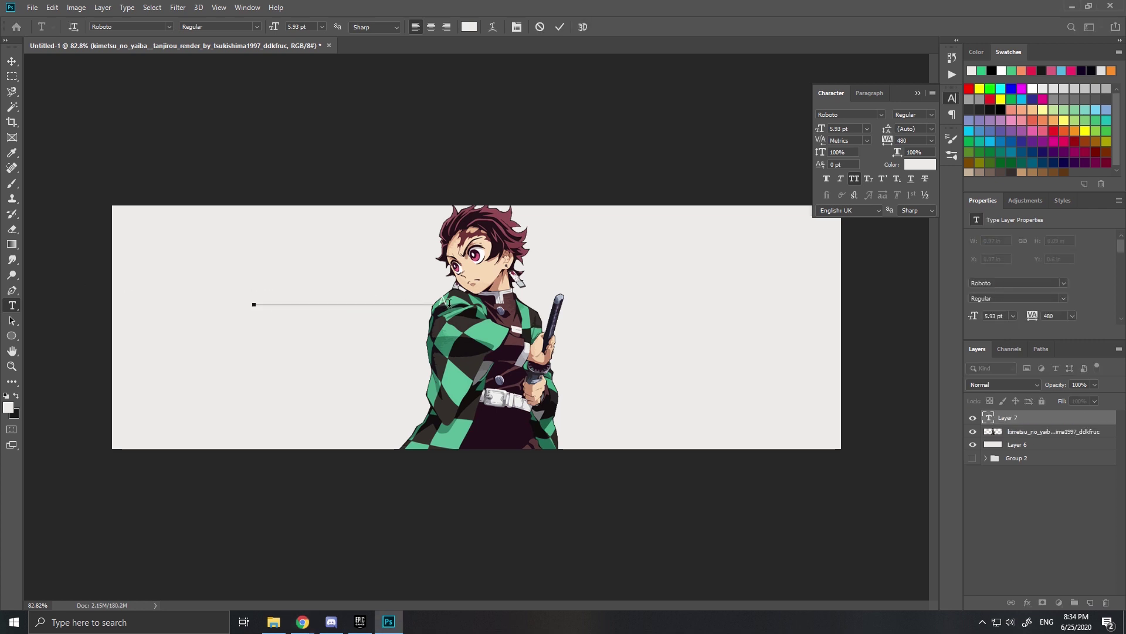
# Colour the KIMETSU NO YAIBA text with the coat's green, 5cbe9b, and set its font to La Oriental Bold.
pyautogui.hotkey('ctrl', 'a')
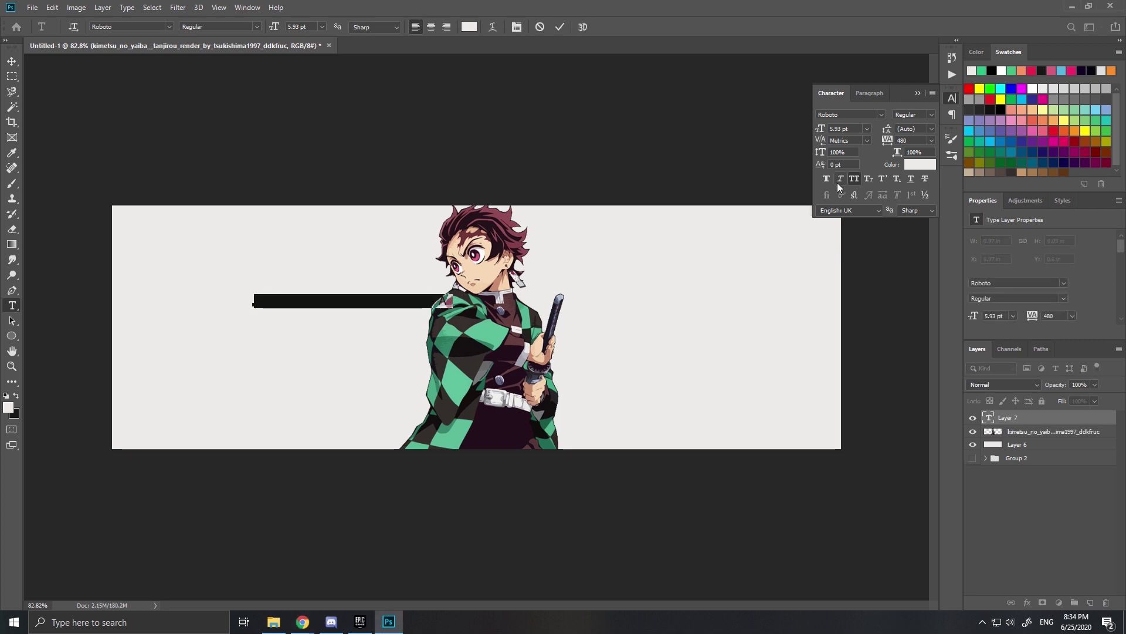
pyautogui.click(910, 166)
pyautogui.click(488, 333)
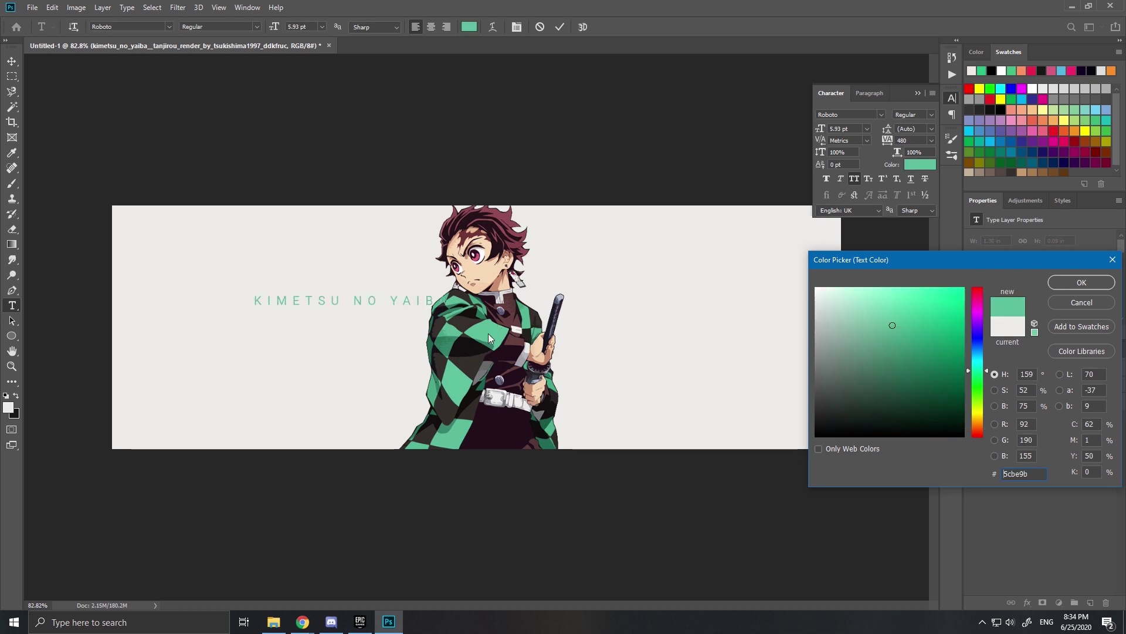
pyautogui.press('Return')
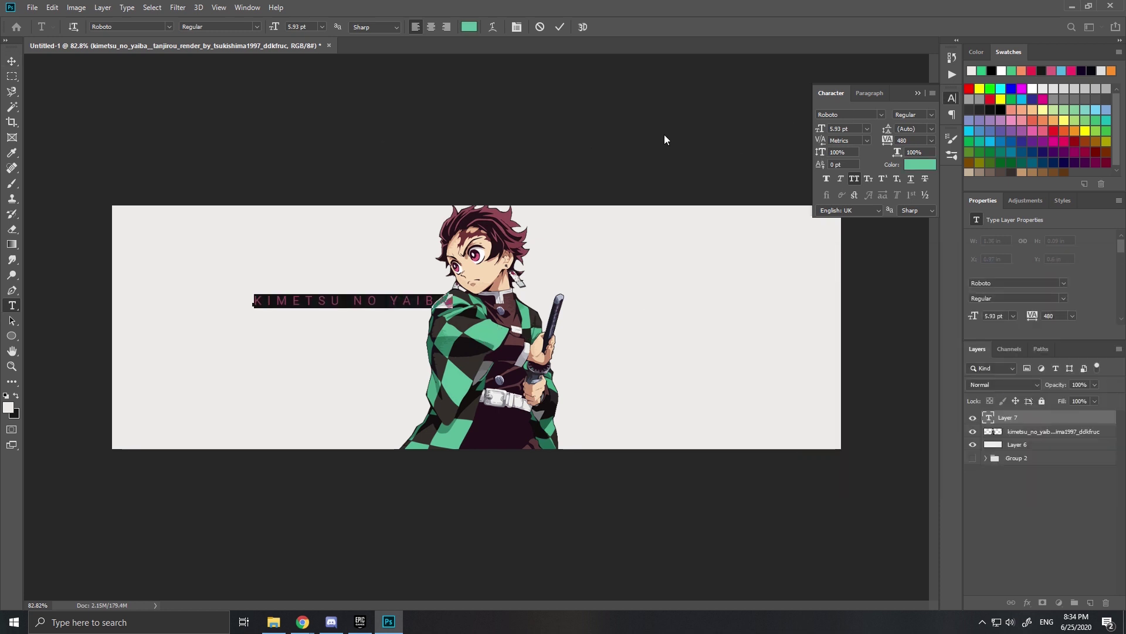
pyautogui.click(829, 148)
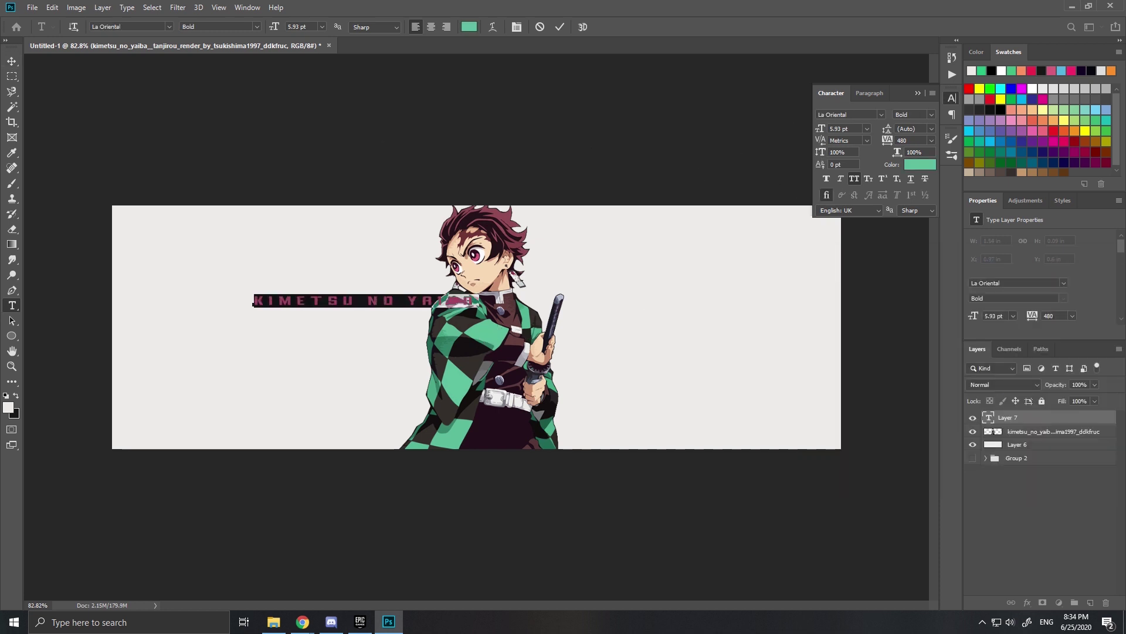
# Rotate the KIMETSU NO YAIBA text 90° clockwise and place it vertically to the left of the character.
pyautogui.click(13, 61)
pyautogui.hotkey('ctrl', 't')
pyautogui.moveTo(385, 251); pyautogui.dragTo(438, 336)
pyautogui.press('Return')
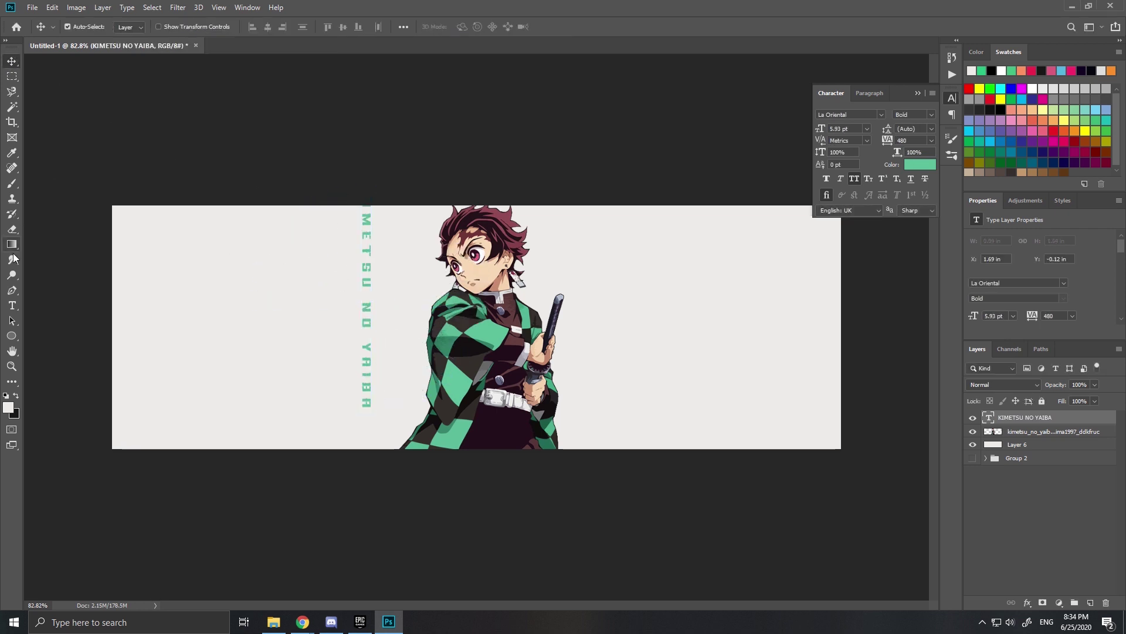
# Set the vertical text's font size to 38.93 pt.
pyautogui.click(13, 306)
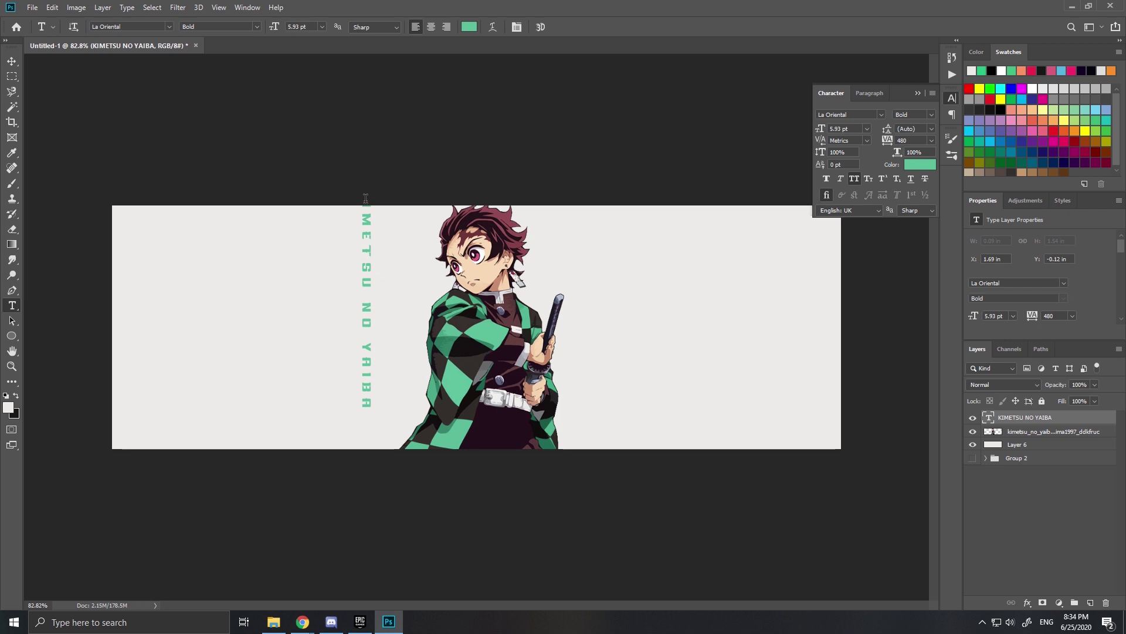
pyautogui.moveTo(365, 209); pyautogui.dragTo(368, 43)
pyautogui.click(372, 405)
pyautogui.moveTo(819, 130)
pyautogui.mouseDown()
pyautogui.moveTo(856, 131)
pyautogui.moveTo(837, 131)
pyautogui.mouseUp()
pyautogui.scroll(2, 837, 130)
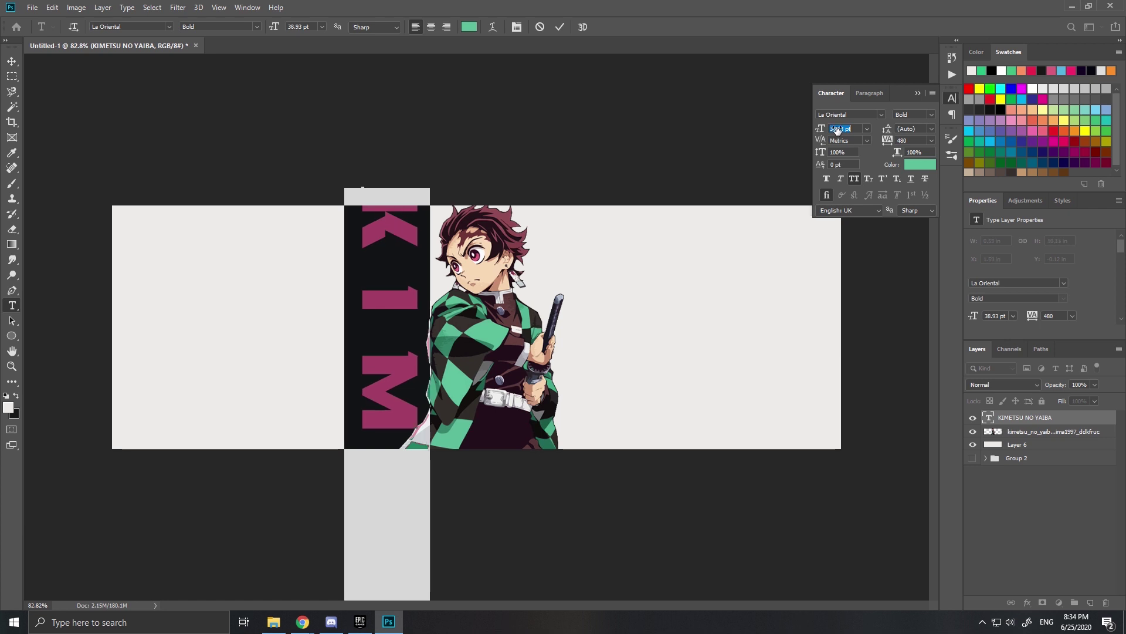
# Move the enlarged vertical text over to the character's sword side, overlapping the sword.
pyautogui.click(12, 61)
pyautogui.moveTo(399, 288); pyautogui.dragTo(573, 130)
pyautogui.moveTo(570, 271); pyautogui.dragTo(573, 140)
pyautogui.moveTo(577, 360); pyautogui.dragTo(570, 396)
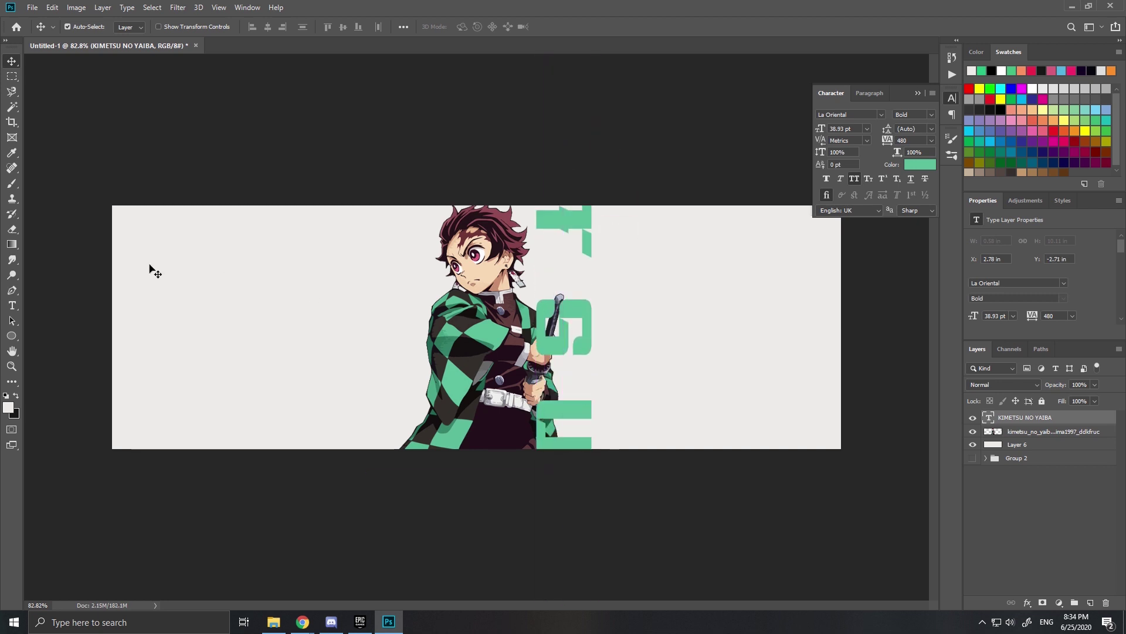
# Set the tracking of the whole KIMETSU NO YAIBA text to 0.
pyautogui.click(12, 305)
pyautogui.scroll(-4, 520, 308)
pyautogui.moveTo(507, 283); pyautogui.dragTo(511, 464)
pyautogui.scroll(-3, 515, 472)
pyautogui.moveTo(498, 536); pyautogui.dragTo(534, 215)
pyautogui.click(931, 140)
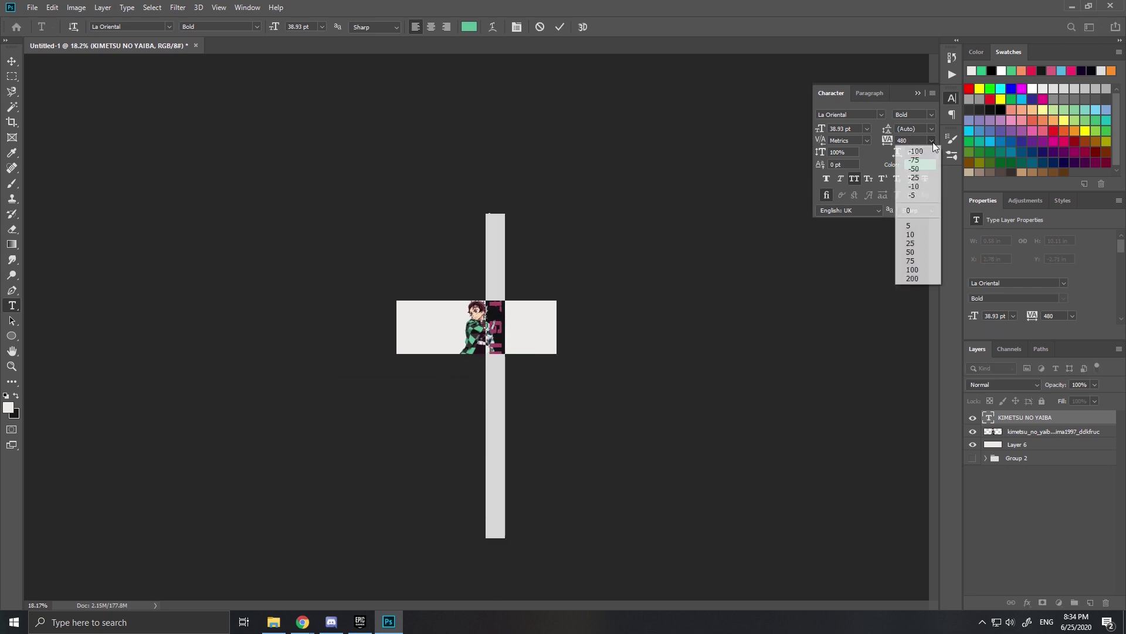
pyautogui.click(911, 211)
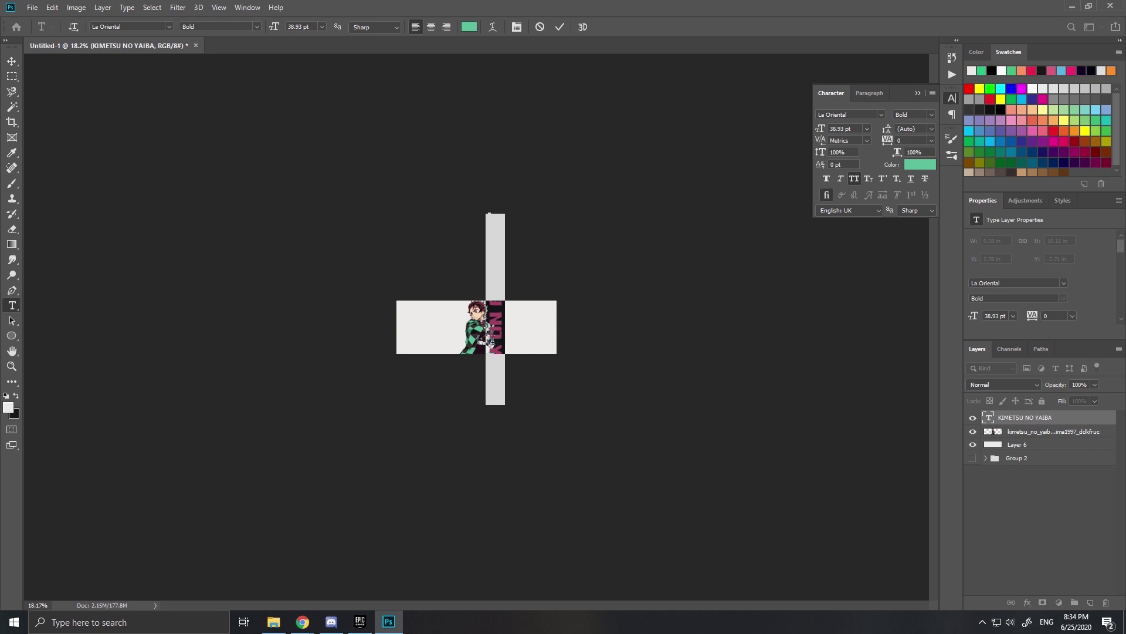
# Move the vertical text so it starts at the banner's top edge, and put its layer beneath the character layer.
pyautogui.scroll(2, 491, 342)
pyautogui.click(11, 61)
pyautogui.scroll(2, 551, 346)
pyautogui.moveTo(551, 350); pyautogui.dragTo(558, 624)
pyautogui.scroll(-2, 543, 364)
pyautogui.moveTo(535, 298); pyautogui.dragTo(523, 401)
pyautogui.moveTo(521, 324); pyautogui.dragTo(536, 445)
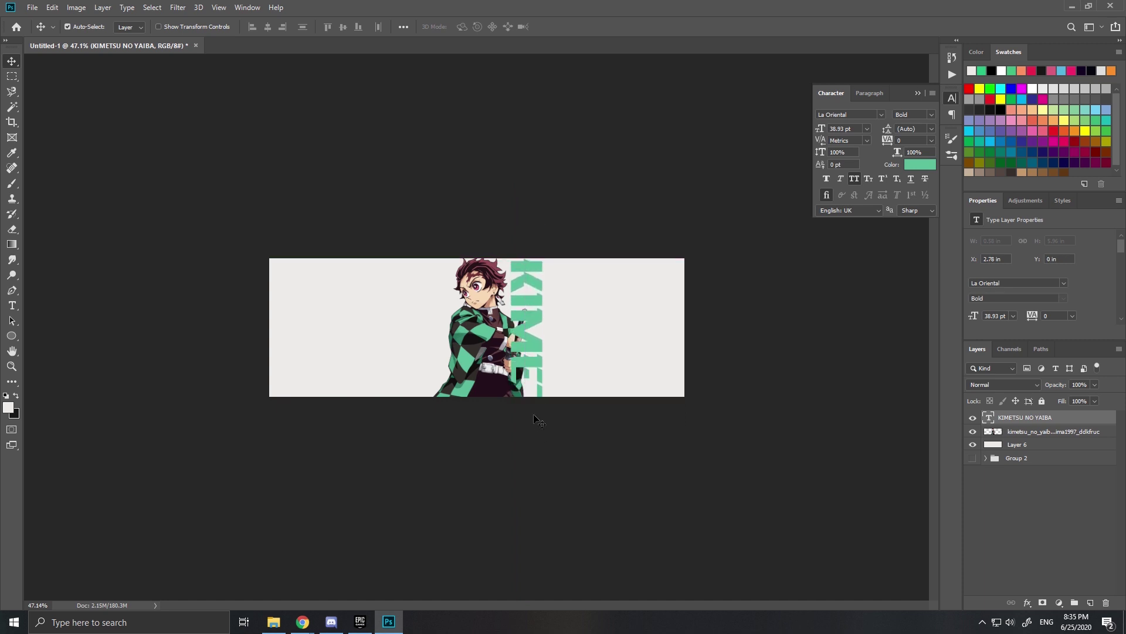
pyautogui.scroll(3, 476, 328)
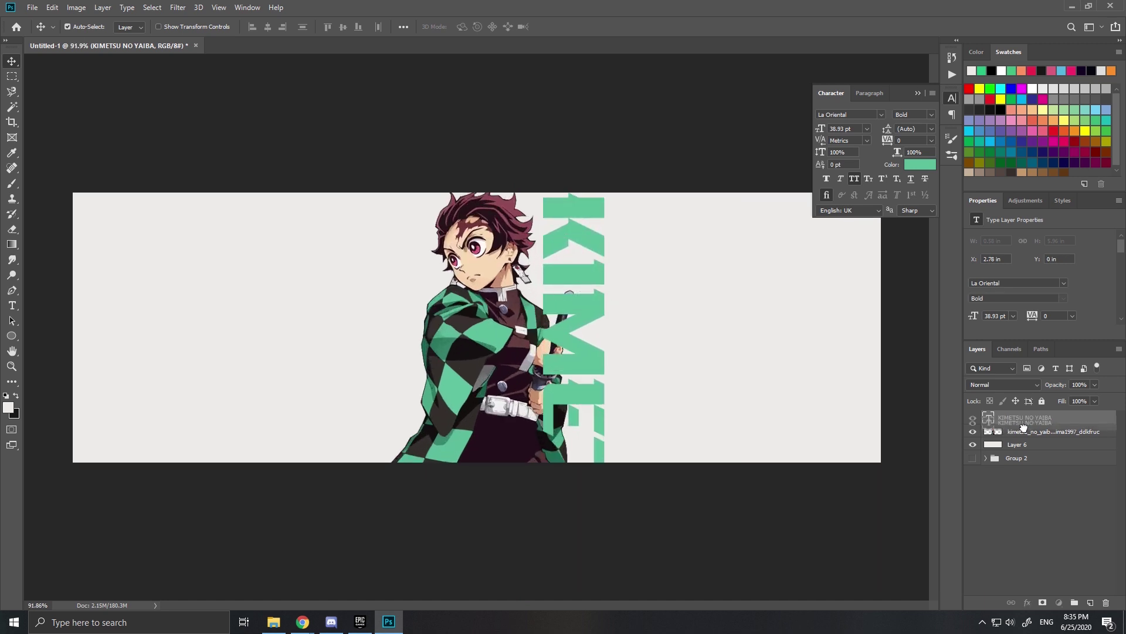
pyautogui.moveTo(1025, 427); pyautogui.dragTo(1024, 413)
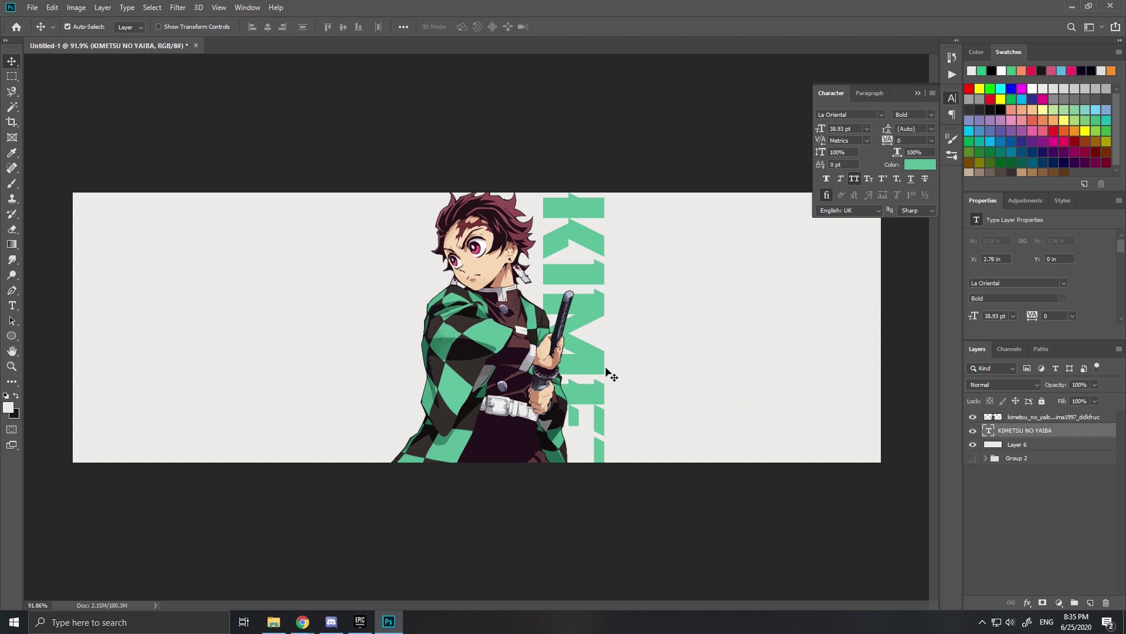
# Duplicate the KIMETSU NO YAIBA text layer and place the copy to the left of the character, level with the original.
pyautogui.scroll(-5, 627, 314)
pyautogui.hotkey('ctrl', 'j')
pyautogui.moveTo(549, 306); pyautogui.dragTo(434, 315)
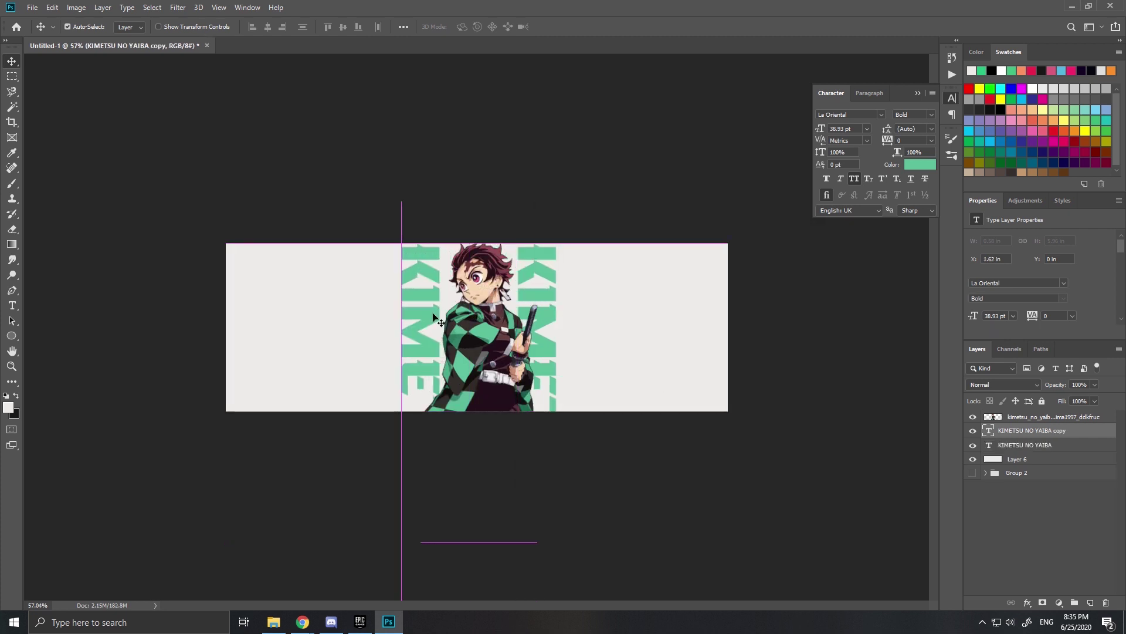
# Change the font of the whole KIMETSU NO YAIBA text on the character's left side to Future Earth.
pyautogui.scroll(3, 434, 315)
pyautogui.click(12, 309)
pyautogui.moveTo(355, 195); pyautogui.dragTo(411, 628)
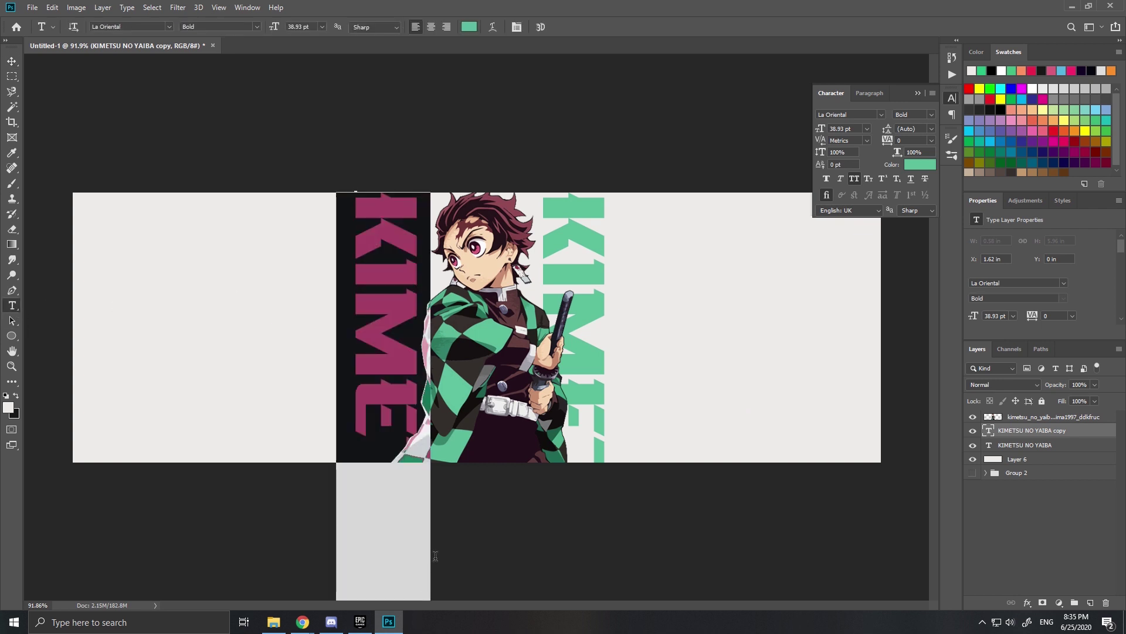
pyautogui.scroll(-5, 430, 574)
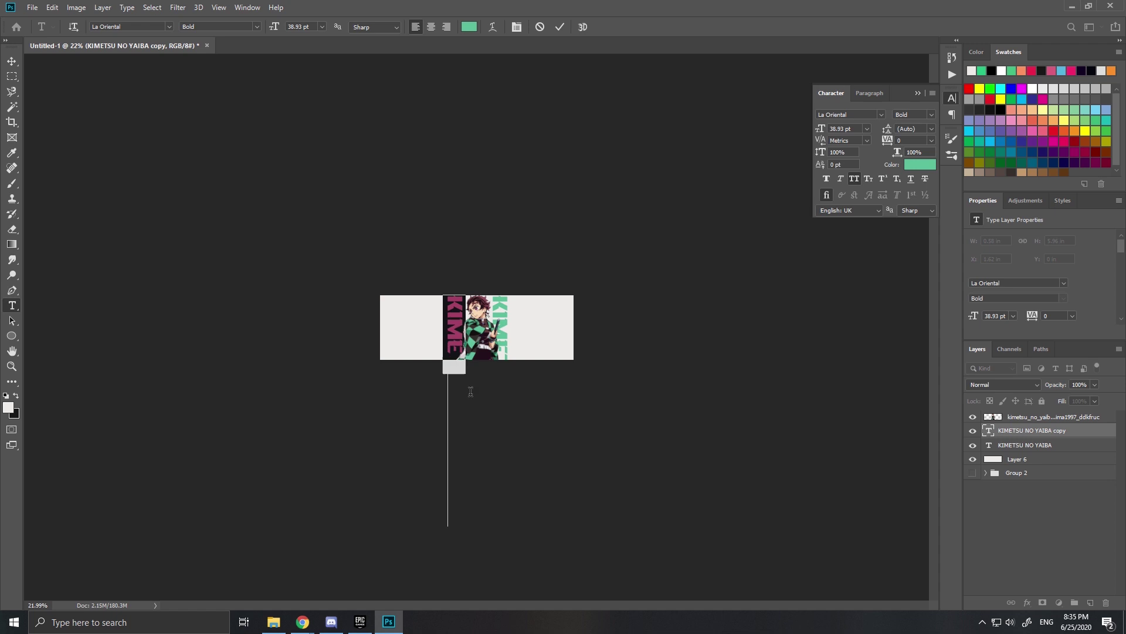
pyautogui.click(882, 115)
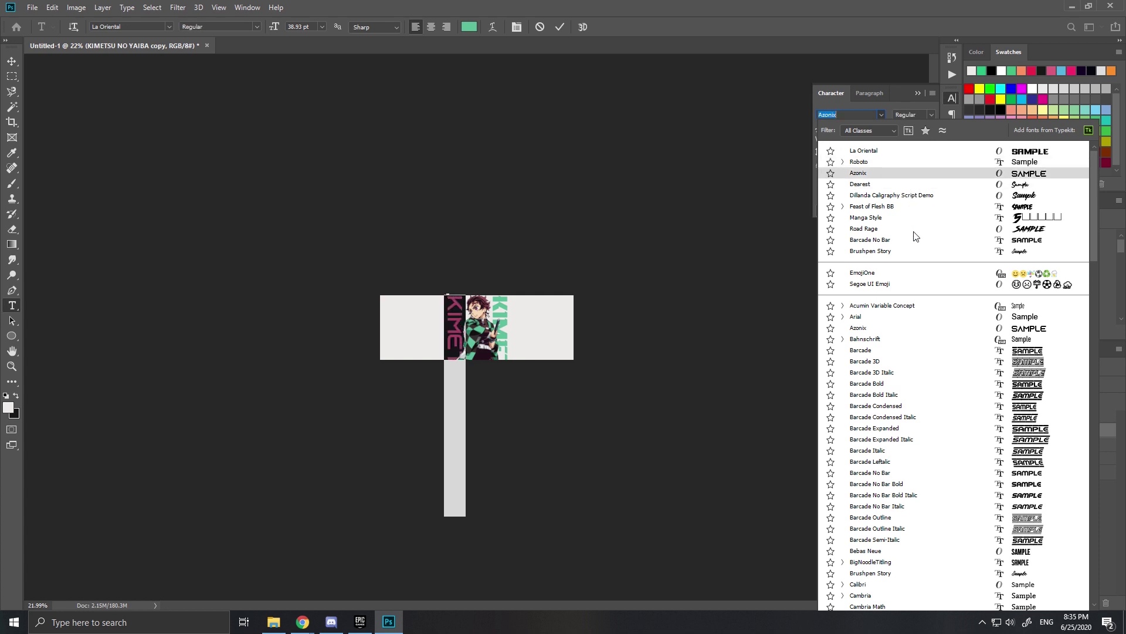
pyautogui.scroll(-3, 949, 352)
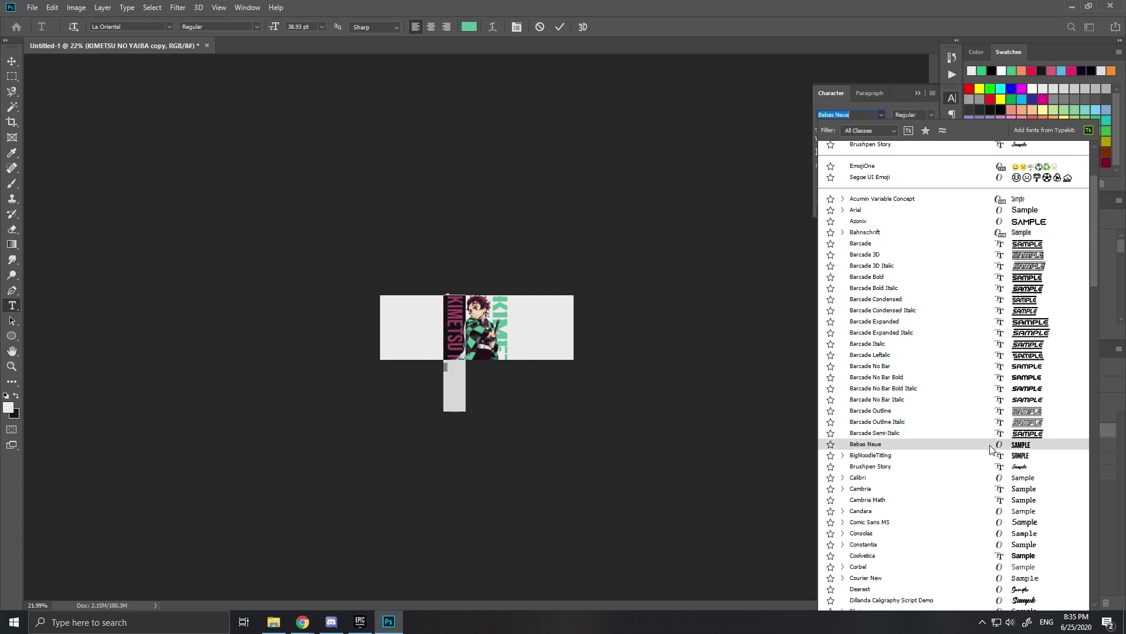
pyautogui.scroll(-3, 991, 449)
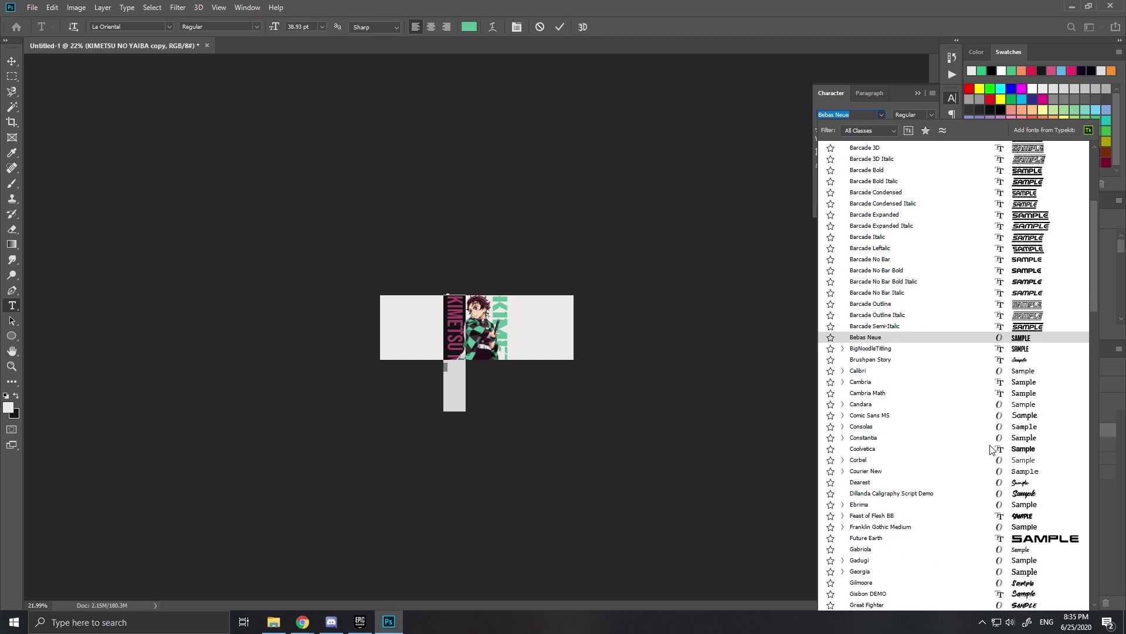
pyautogui.click(1006, 540)
pyautogui.scroll(2, 583, 188)
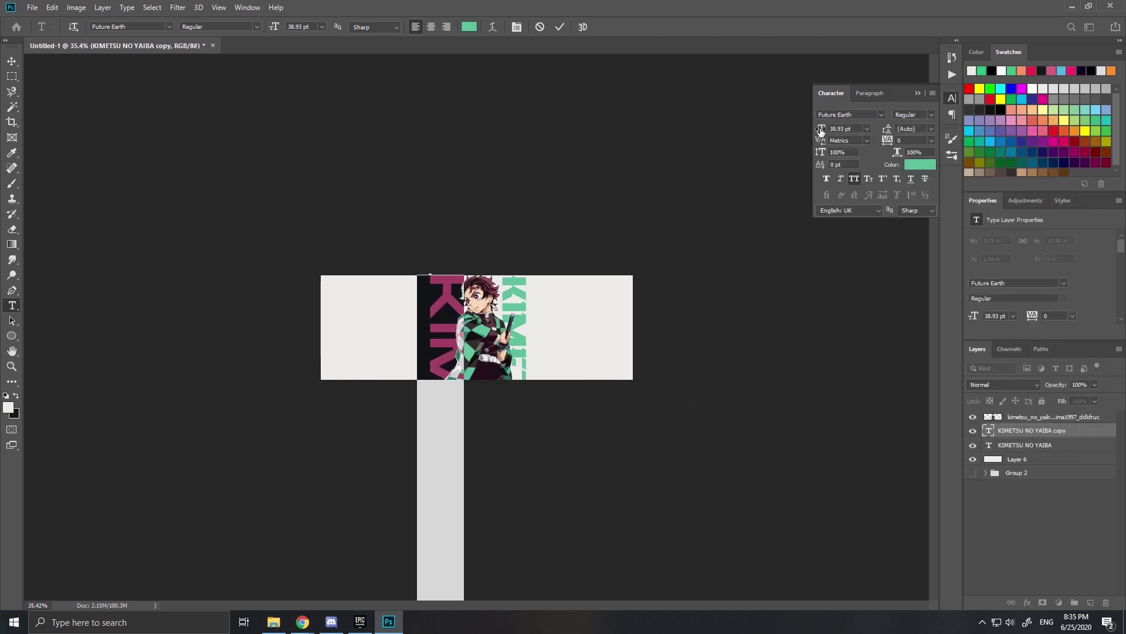
# Move the Future Earth KIMETSU NO YAIBA text upward until its large YA letters fill the banner beside the character.
pyautogui.click(115, 68)
pyautogui.press('v')
pyautogui.moveTo(446, 296); pyautogui.dragTo(441, 84)
pyautogui.scroll(5, 431, 253)
pyautogui.moveTo(423, 333); pyautogui.dragTo(409, 128)
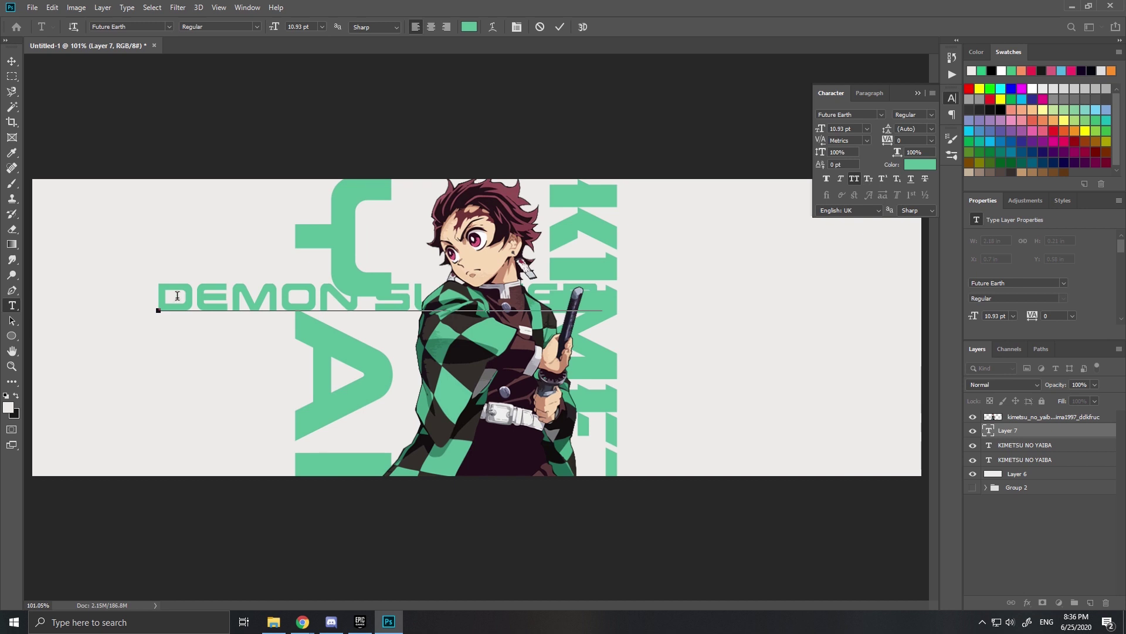
# Add the text Demon Slayer in Future Earth at 10.93 pt and rotate it to run vertically.
pyautogui.moveTo(176, 297); pyautogui.dragTo(760, 280)
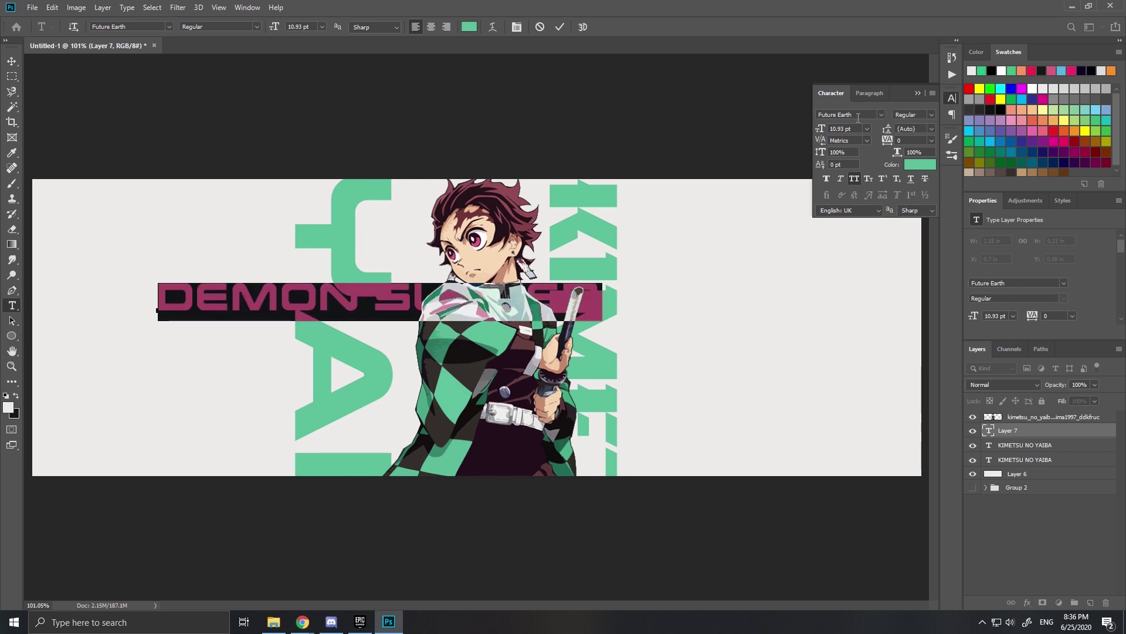
pyautogui.click(12, 61)
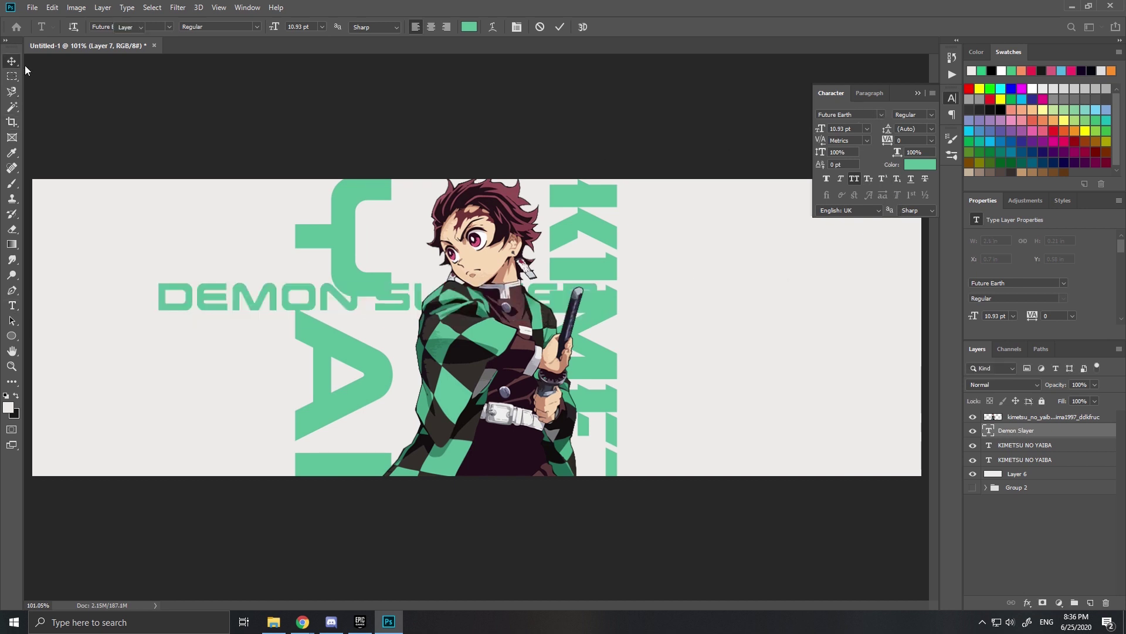
pyautogui.hotkey('ctrl', 't')
pyautogui.moveTo(446, 276); pyautogui.dragTo(433, 245)
pyautogui.press('Return')
# Move the vertical Demon Slayer text beyond the KIME letters and lower it until only DEMON fits on the banner.
pyautogui.moveTo(390, 310); pyautogui.dragTo(655, 337)
pyautogui.scroll(-4, 640, 312)
pyautogui.scroll(2, 473, 295)
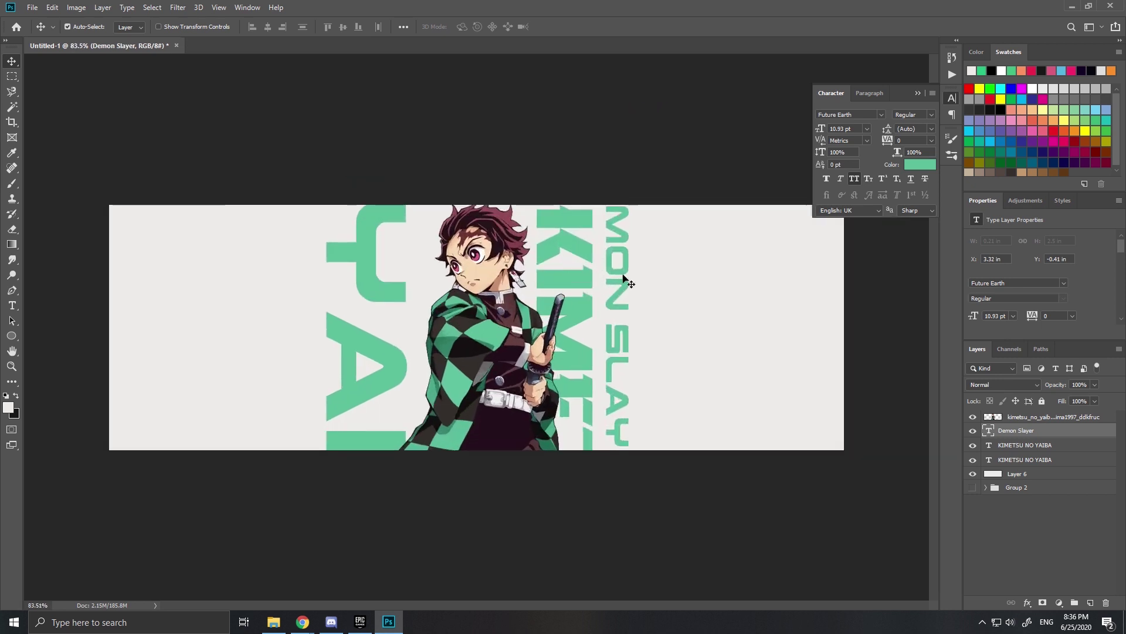
pyautogui.moveTo(624, 285); pyautogui.dragTo(639, 420)
# Duplicate the Demon Slayer text and place the copy between the large YA letters and the character, showing only its second word.
pyautogui.keyDown('alt'); pyautogui.moveTo(619, 368); pyautogui.dragTo(431, 141); pyautogui.keyUp('alt')
pyautogui.moveTo(430, 142); pyautogui.dragTo(428, 142)
pyautogui.moveTo(632, 356); pyautogui.dragTo(633, 355)
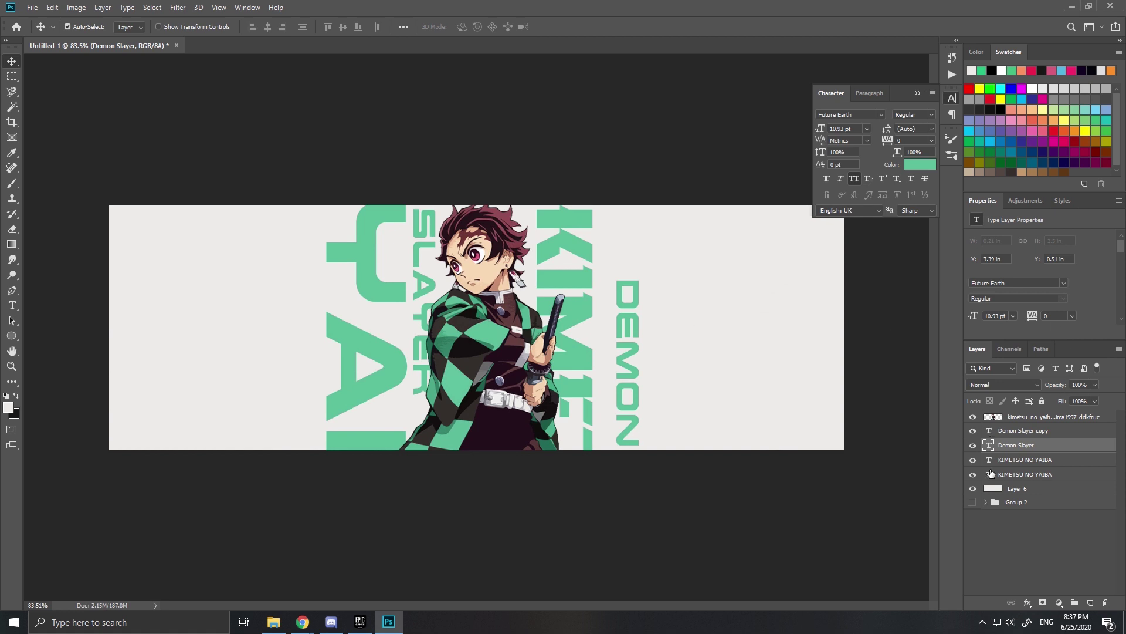
# Group all layers from the background Layer 6 up to the character render, and expand the group.
pyautogui.click(993, 488)
pyautogui.keyDown('shift'); pyautogui.click(993, 417); pyautogui.keyUp('shift')
pyautogui.hotkey('ctrl', 'g')
pyautogui.click(986, 417)
pyautogui.click(1002, 445)
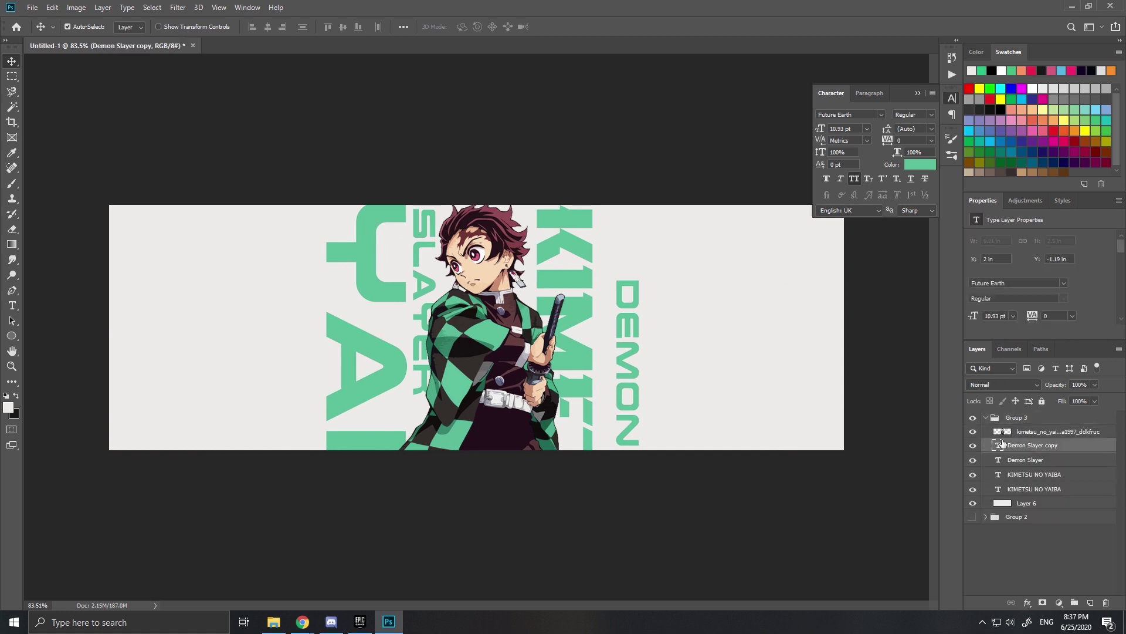
# Duplicate the large Future Earth KIMETSU NO YAIBA text and set the copy's fill opacity to 0%.
pyautogui.click(379, 353)
pyautogui.hotkey('ctrl', 'j')
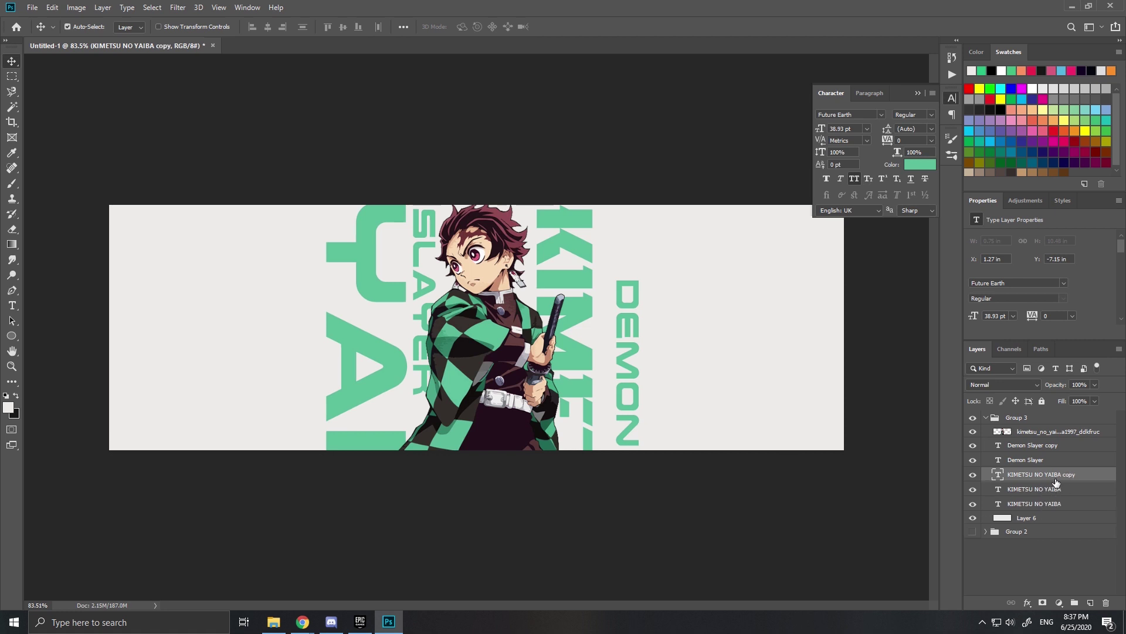
pyautogui.doubleClick(1085, 478)
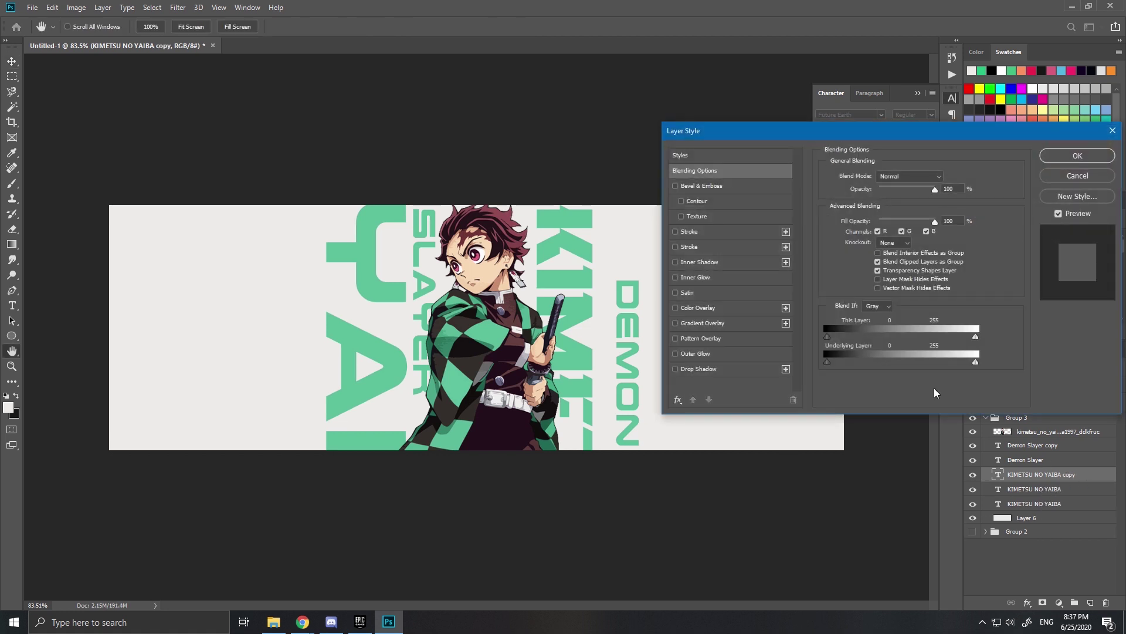
pyautogui.moveTo(896, 222); pyautogui.dragTo(710, 222)
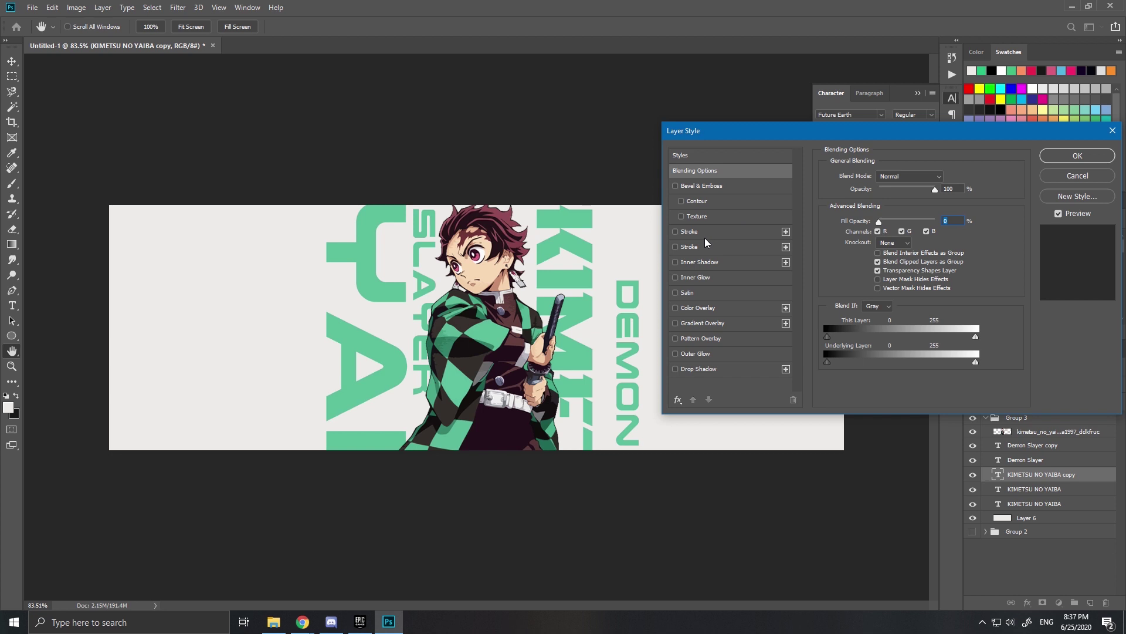
# Add an outside Stroke to the KIMETSU NO YAIBA copy in dark plum #220f1a, sampled from the character's uniform.
pyautogui.click(704, 232)
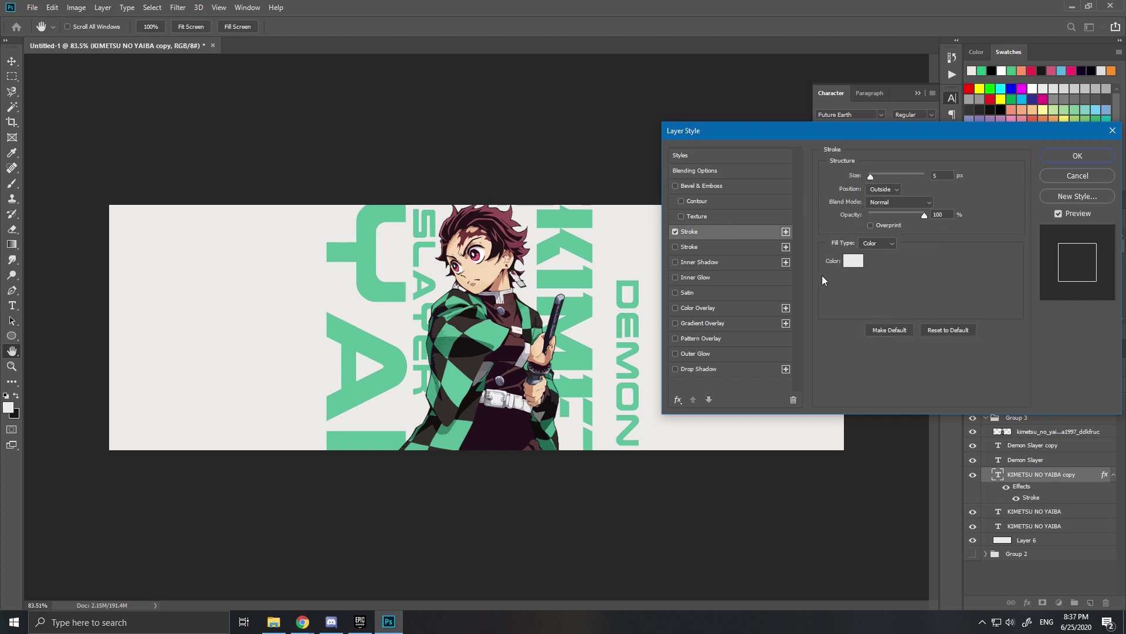
pyautogui.click(853, 260)
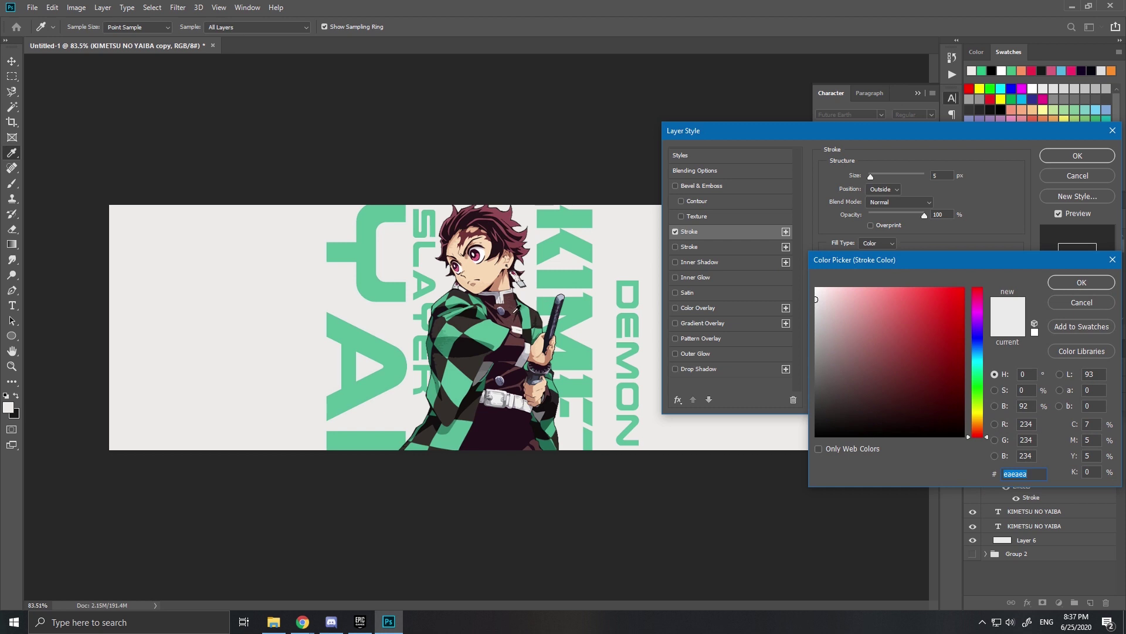
pyautogui.click(515, 310)
pyautogui.click(510, 349)
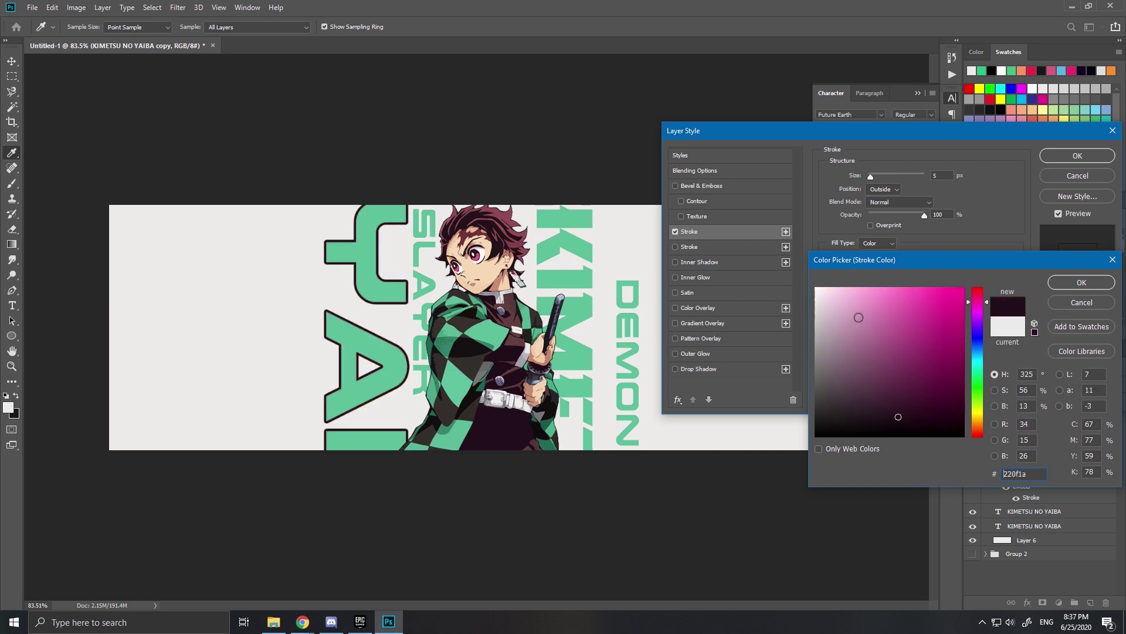
pyautogui.click(1053, 282)
pyautogui.click(944, 177)
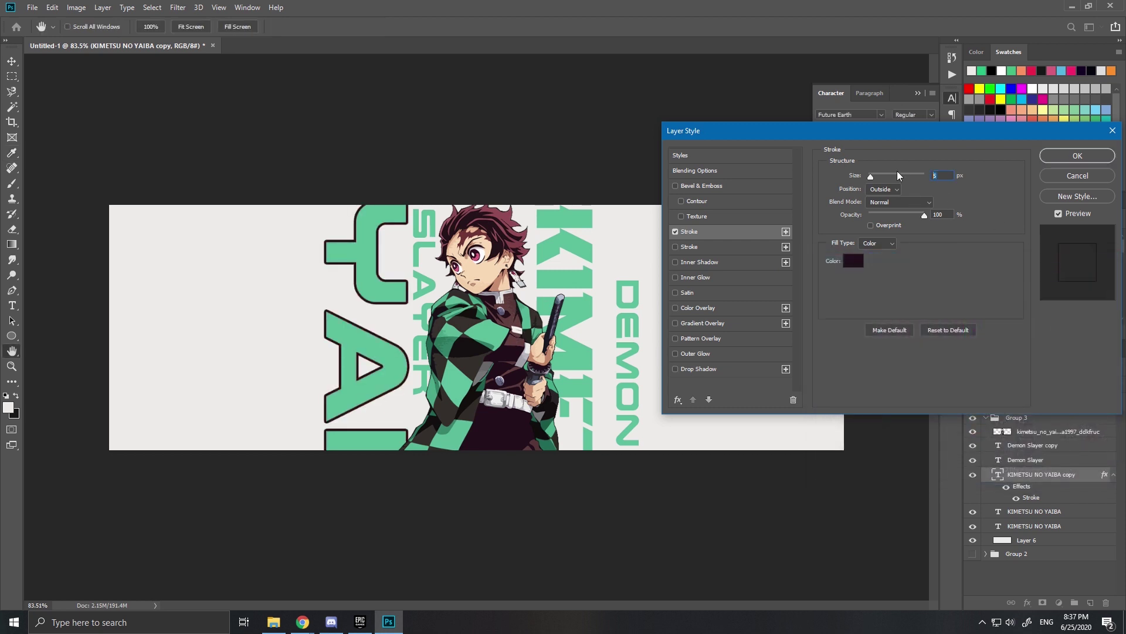
pyautogui.click(1078, 156)
# Scale the outlined KIMETSU NO YAIBA copy to about 60% and place it behind the sword, overlapping the solid KIME letters.
pyautogui.hotkey('ctrl', 't')
pyautogui.moveTo(378, 387); pyautogui.dragTo(349, 385)
pyautogui.scroll(-5, 349, 384)
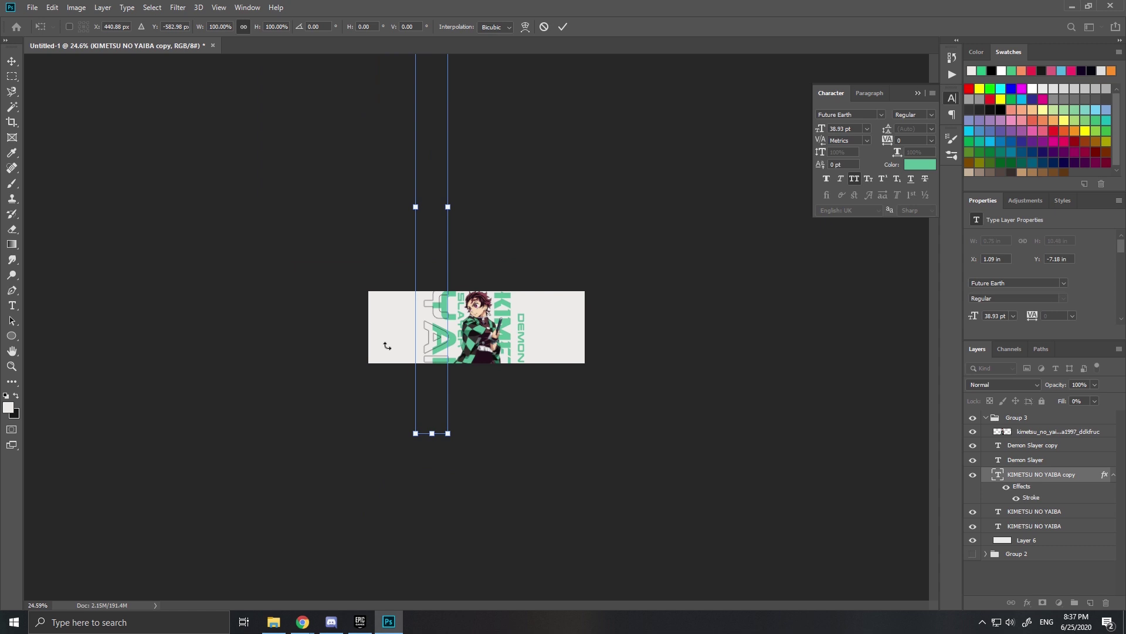
pyautogui.moveTo(448, 434); pyautogui.dragTo(442, 343)
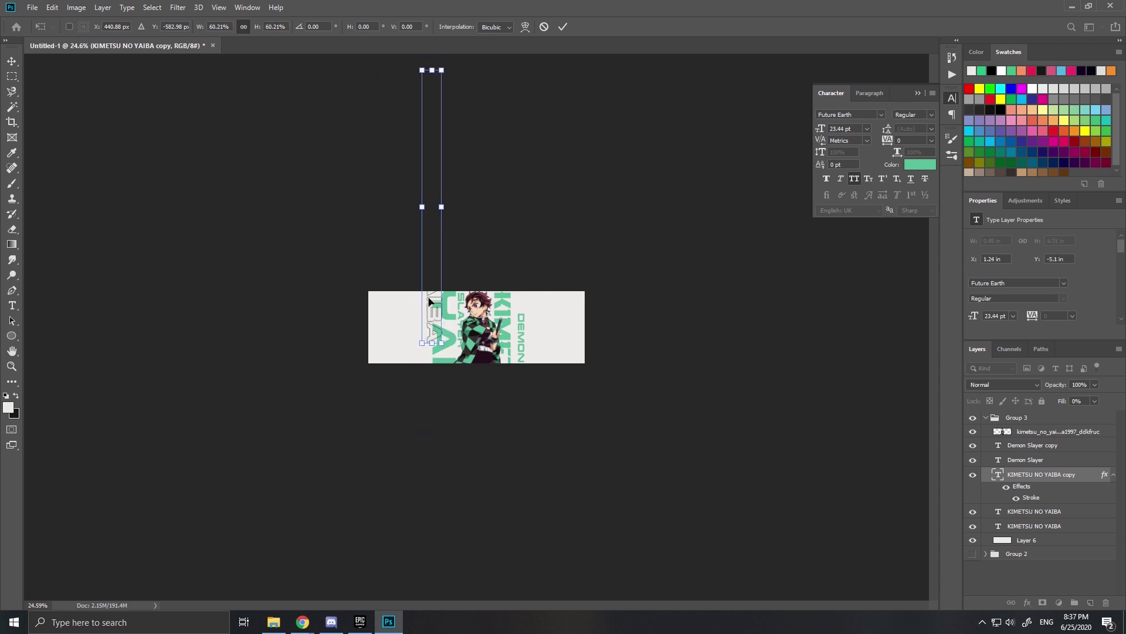
pyautogui.scroll(4, 426, 333)
pyautogui.scroll(1, 427, 333)
pyautogui.moveTo(373, 313); pyautogui.dragTo(533, 457)
pyautogui.press('Return')
pyautogui.press('Return')
pyautogui.scroll(3, 533, 383)
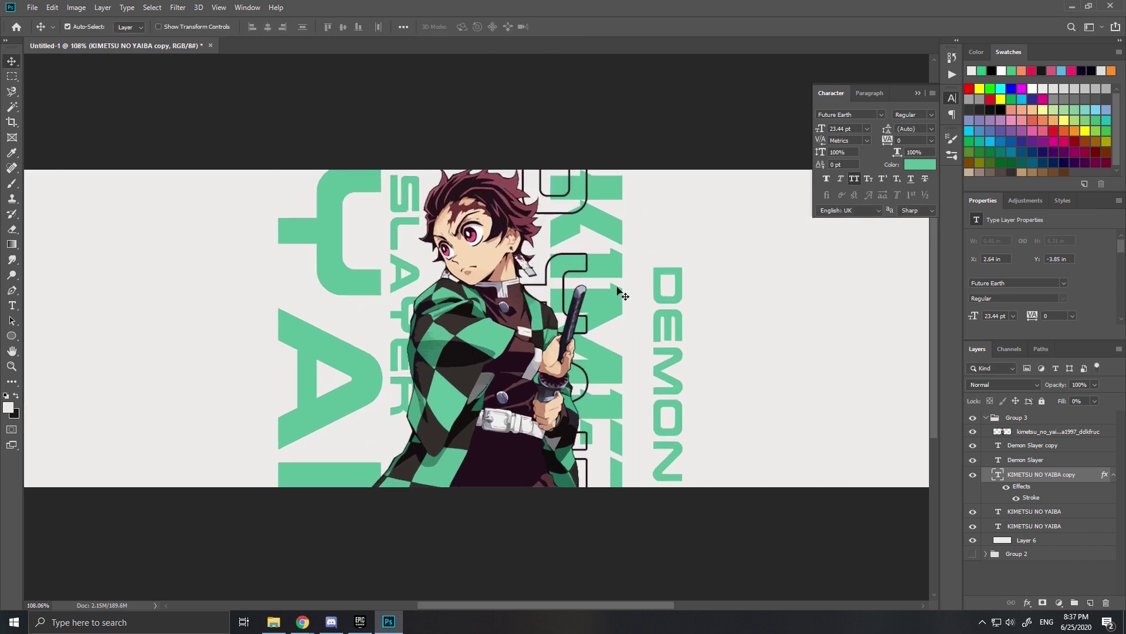
# Duplicate the DEMON text on the sword side and set the copy's fill opacity to 0%.
pyautogui.scroll(-3, 610, 294)
pyautogui.scroll(3, 598, 300)
pyautogui.click(657, 304)
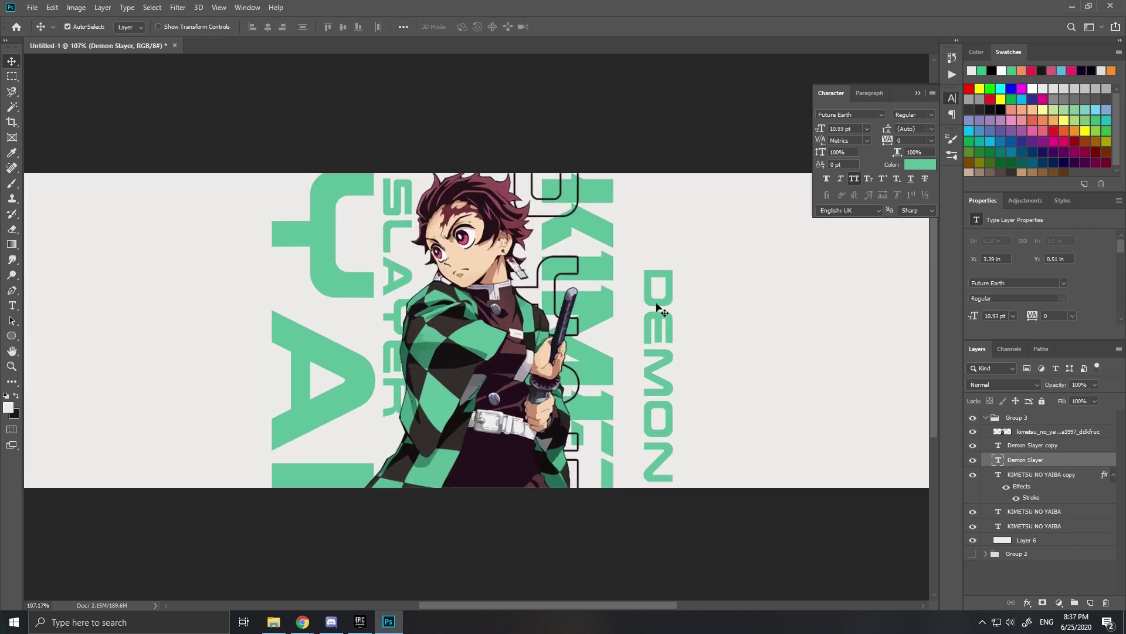
pyautogui.hotkey('ctrl', 'j')
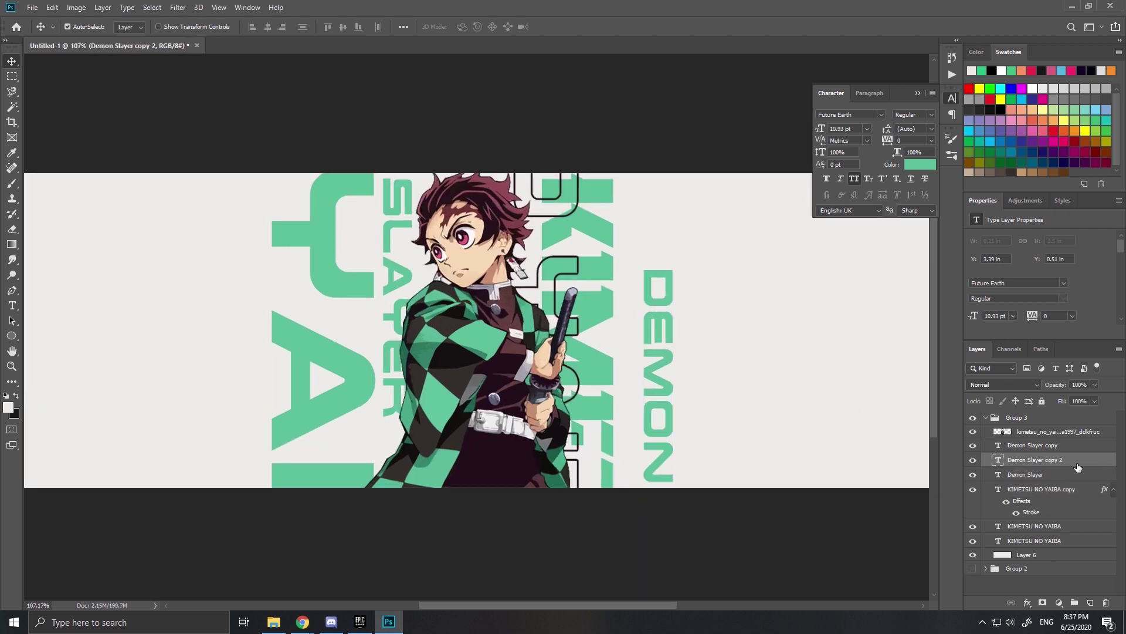
pyautogui.doubleClick(1079, 464)
pyautogui.moveTo(896, 223); pyautogui.dragTo(827, 223)
# Add a 3 px outside Stroke to the DEMON copy in the dark plum sampled from the character's uniform.
pyautogui.click(730, 247)
pyautogui.click(853, 261)
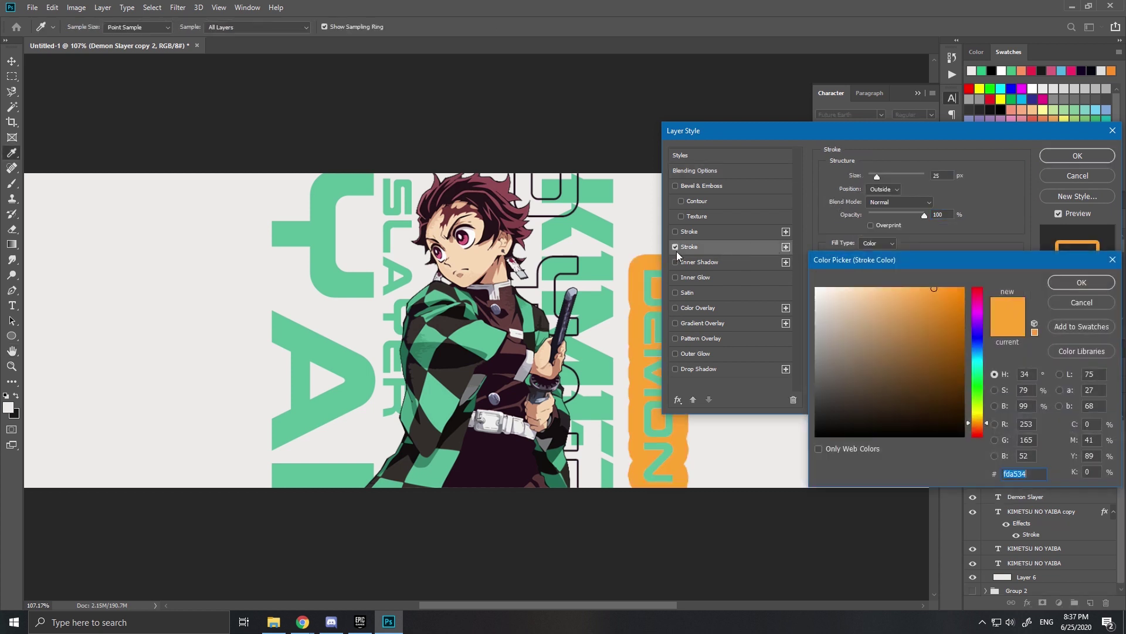
pyautogui.click(508, 360)
pyautogui.click(1073, 281)
pyautogui.write('3')
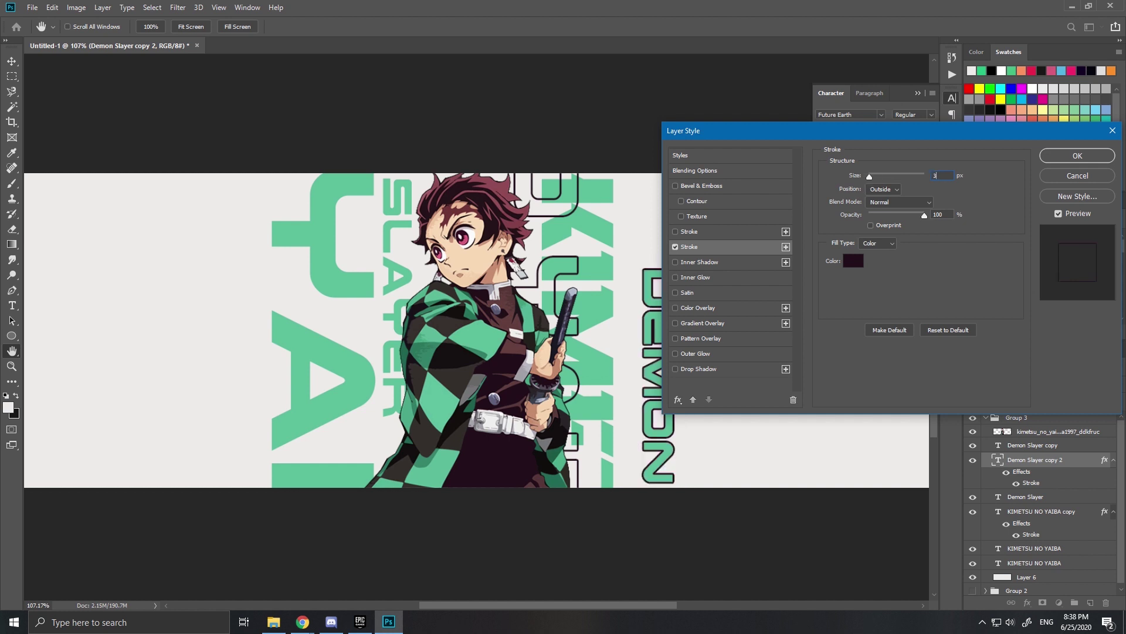
pyautogui.click(1076, 155)
# Move the outlined Demon Slayer copy outside the large YA letters, low enough that only DEM shows on the banner.
pyautogui.hotkey('ctrl', 't')
pyautogui.moveTo(669, 332); pyautogui.dragTo(163, 438)
pyautogui.press('Return')
pyautogui.scroll(3, 356, 384)
pyautogui.scroll(-5, 214, 410)
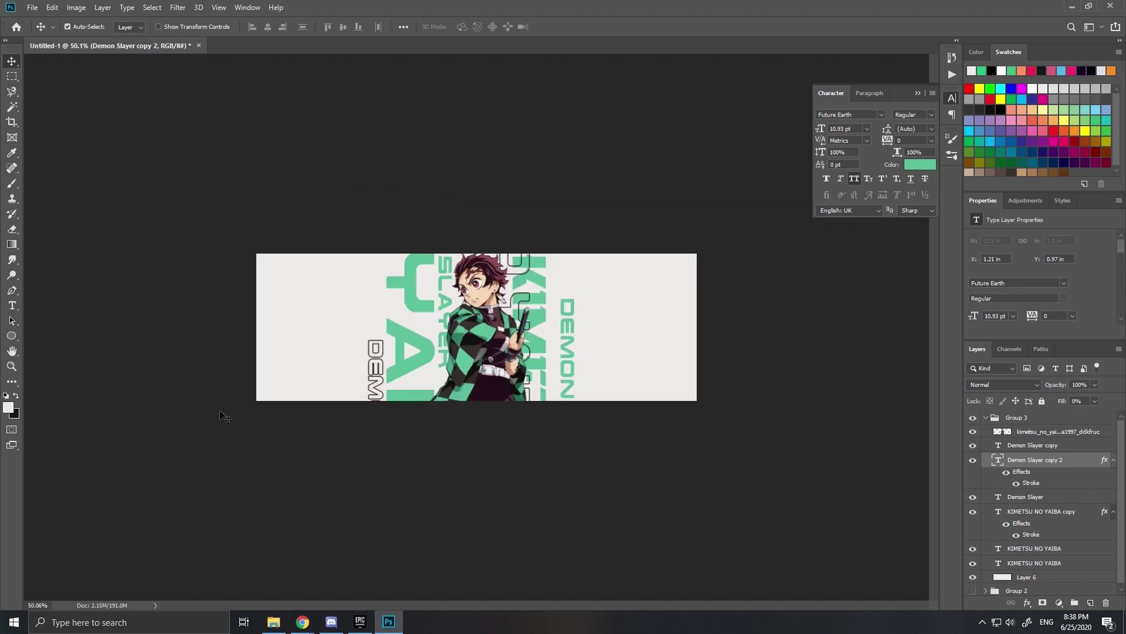
pyautogui.scroll(3, 464, 398)
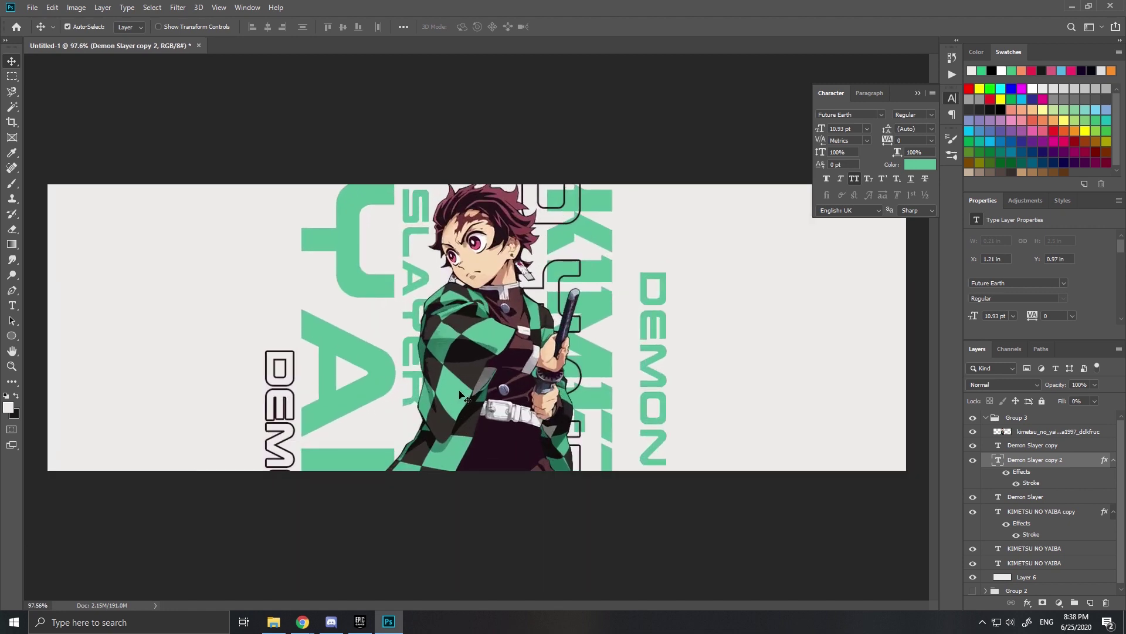
# Create a new layer directly beneath the character layer and marquee-select a narrow full-height strip beyond the solid DEMON text.
pyautogui.click(982, 419)
pyautogui.click(1018, 433)
pyautogui.click(1028, 445)
pyautogui.click(1091, 603)
pyautogui.click(11, 77)
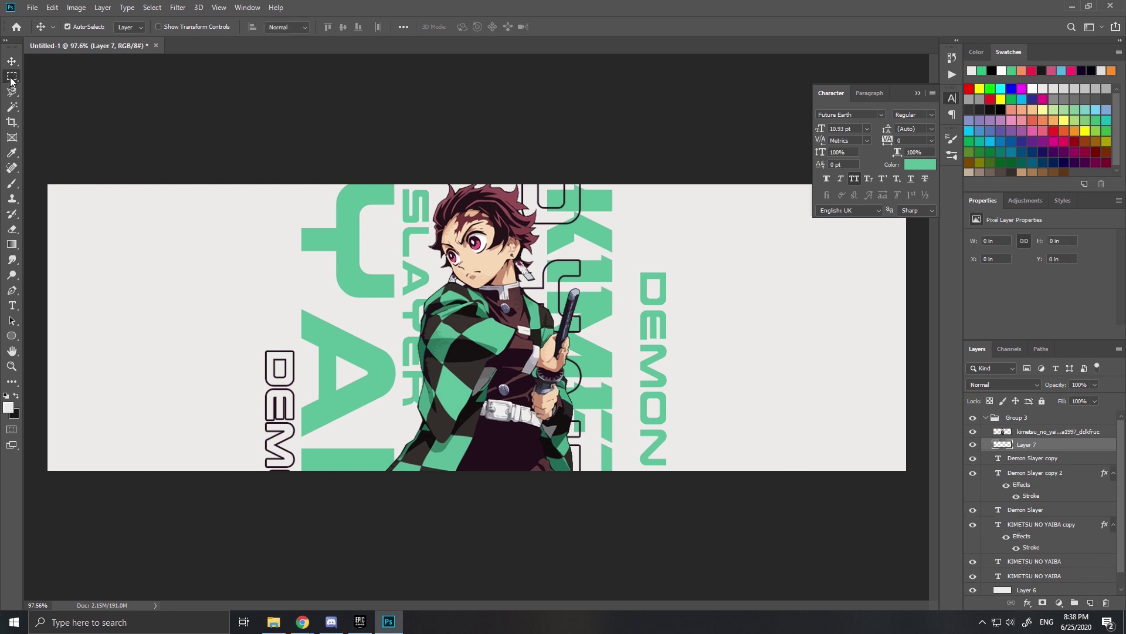
pyautogui.moveTo(702, 171); pyautogui.dragTo(710, 499)
# Swap the foreground and background colours, and set the foreground to #ad4666, sampled from the character's eye.
pyautogui.click(15, 396)
pyautogui.click(8, 406)
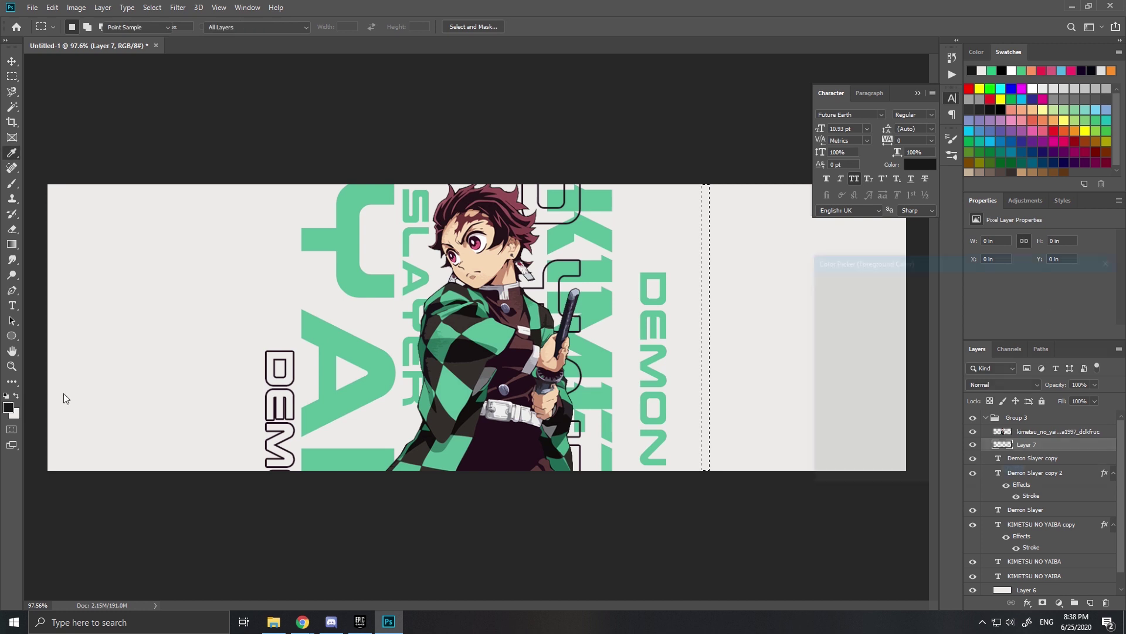
pyautogui.click(478, 242)
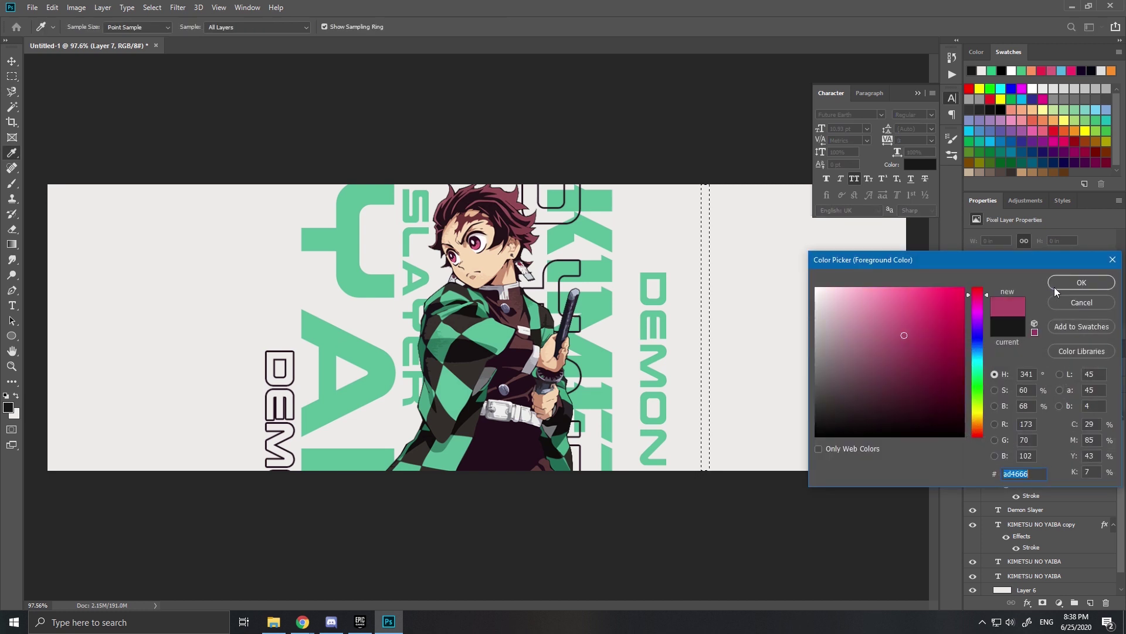
pyautogui.click(1055, 287)
# Give the vertical strip over the KIME letters a green Gradient Overlay layer style.
pyautogui.doubleClick(1059, 448)
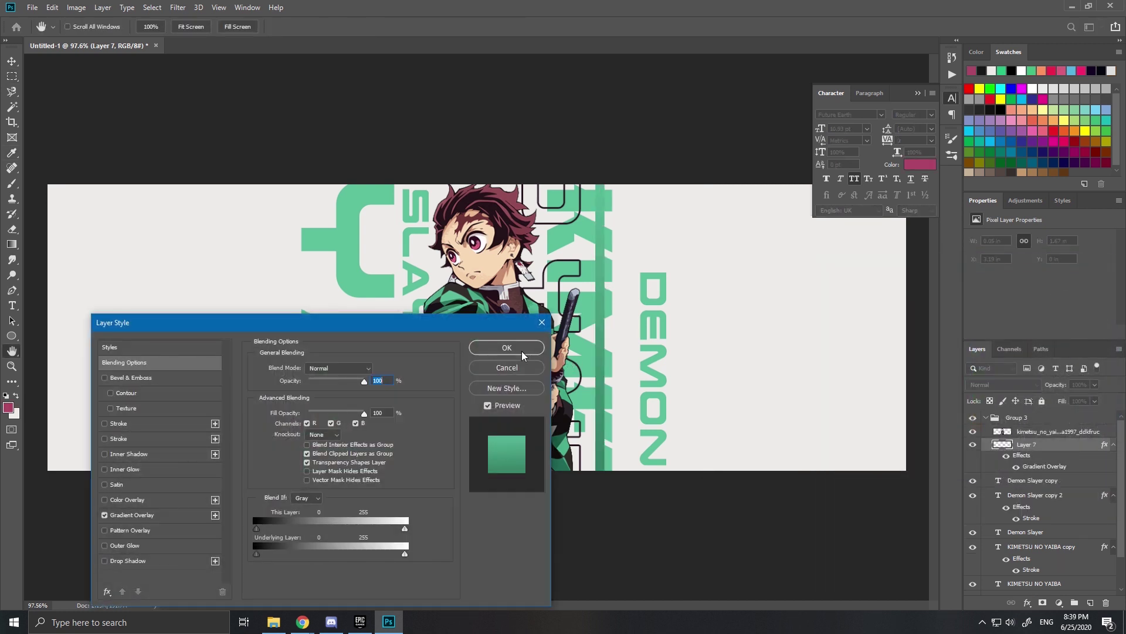
pyautogui.click(525, 352)
pyautogui.scroll(3, 588, 340)
# Duplicate the gradient strip, widen the copy to 0.14 in and place it behind the character's head, beside the SLAYER text.
pyautogui.hotkey('ctrl', 'j')
pyautogui.hotkey('ctrl', 't')
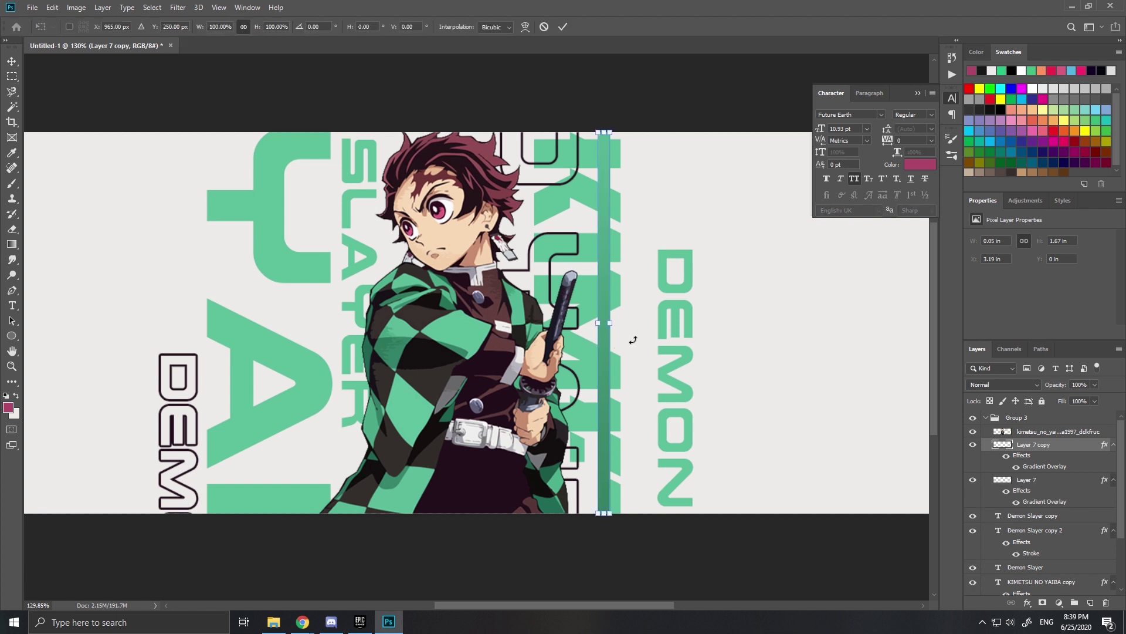
pyautogui.moveTo(604, 343); pyautogui.dragTo(231, 293)
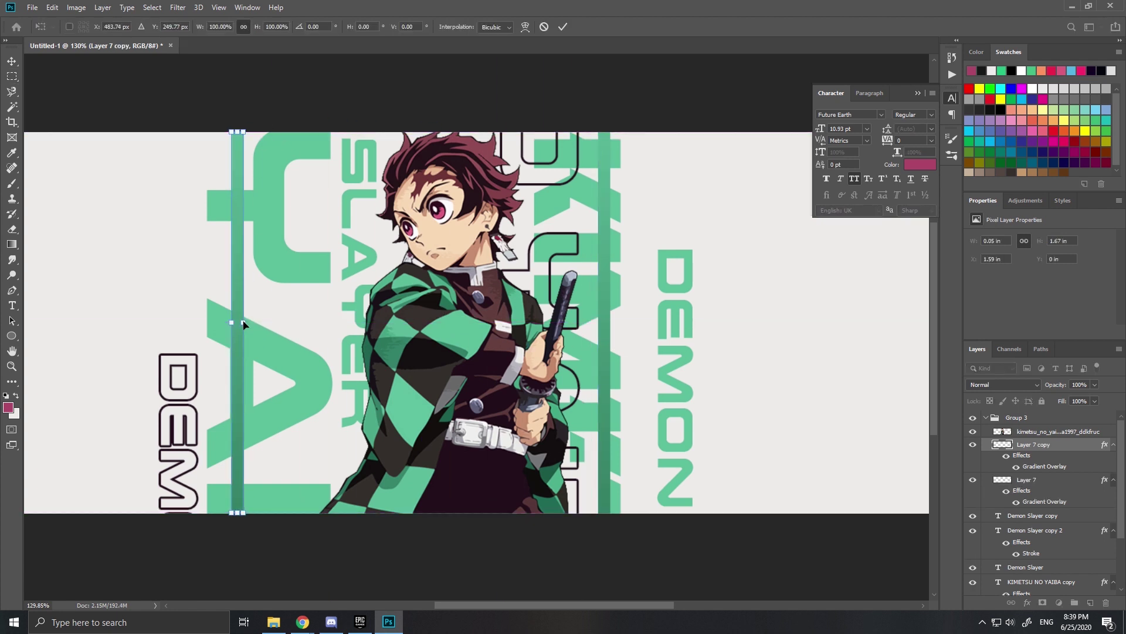
pyautogui.moveTo(245, 321); pyautogui.dragTo(263, 322)
pyautogui.click(278, 122)
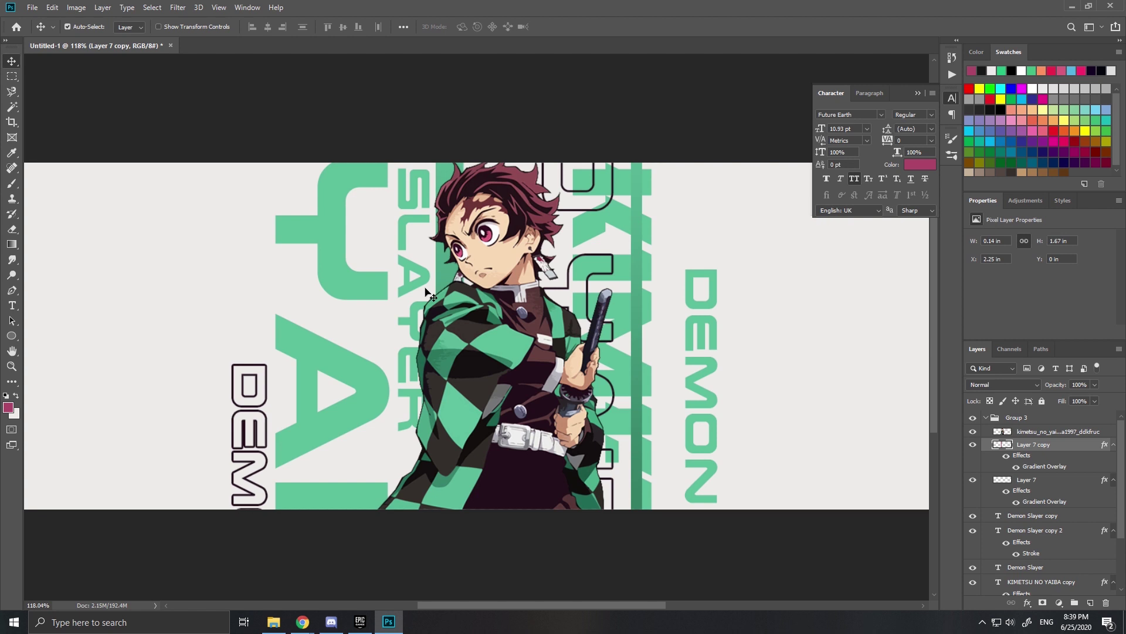
pyautogui.scroll(3, 419, 287)
pyautogui.scroll(-8, 397, 295)
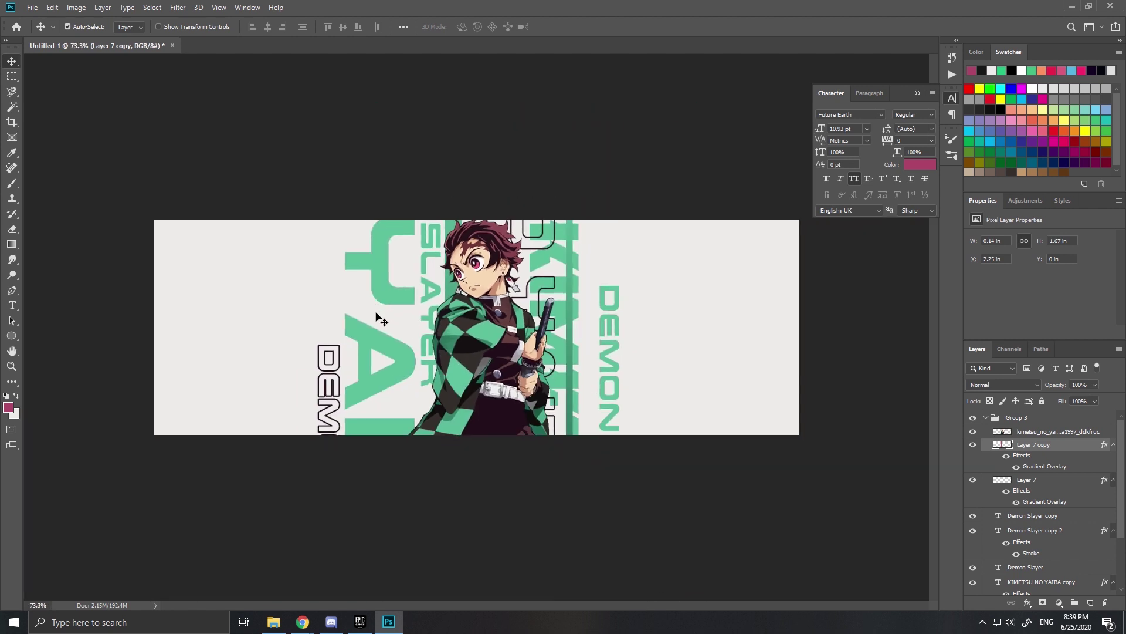
# Create a new layer directly beneath the character layer and marquee-select a small square in the empty area beside the YAI letters.
pyautogui.scroll(4, 479, 317)
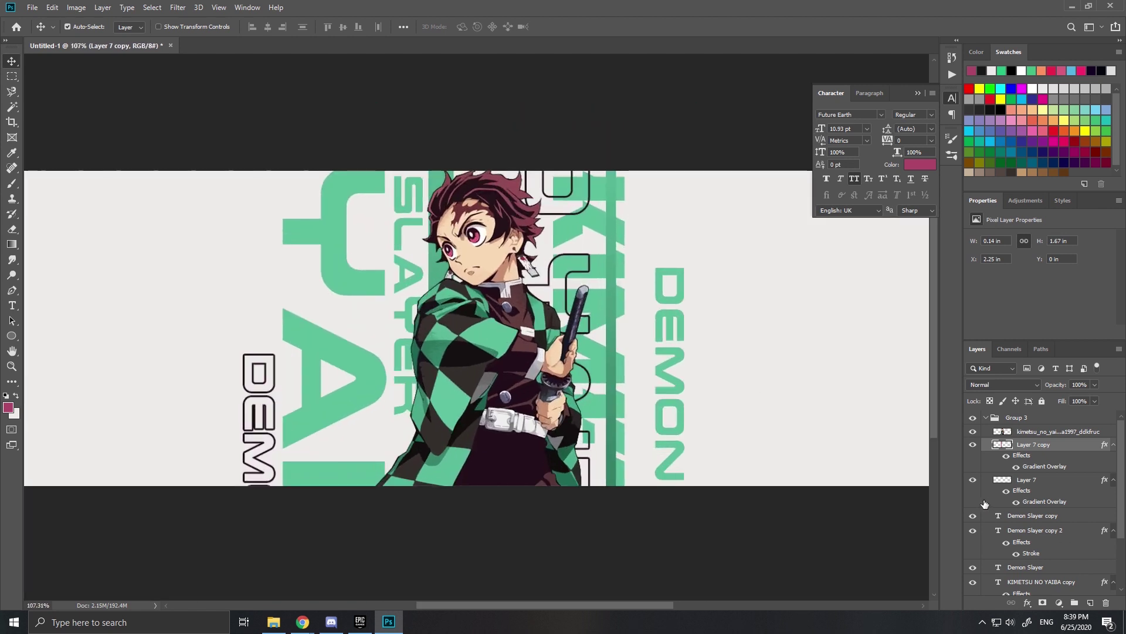
pyautogui.press('m')
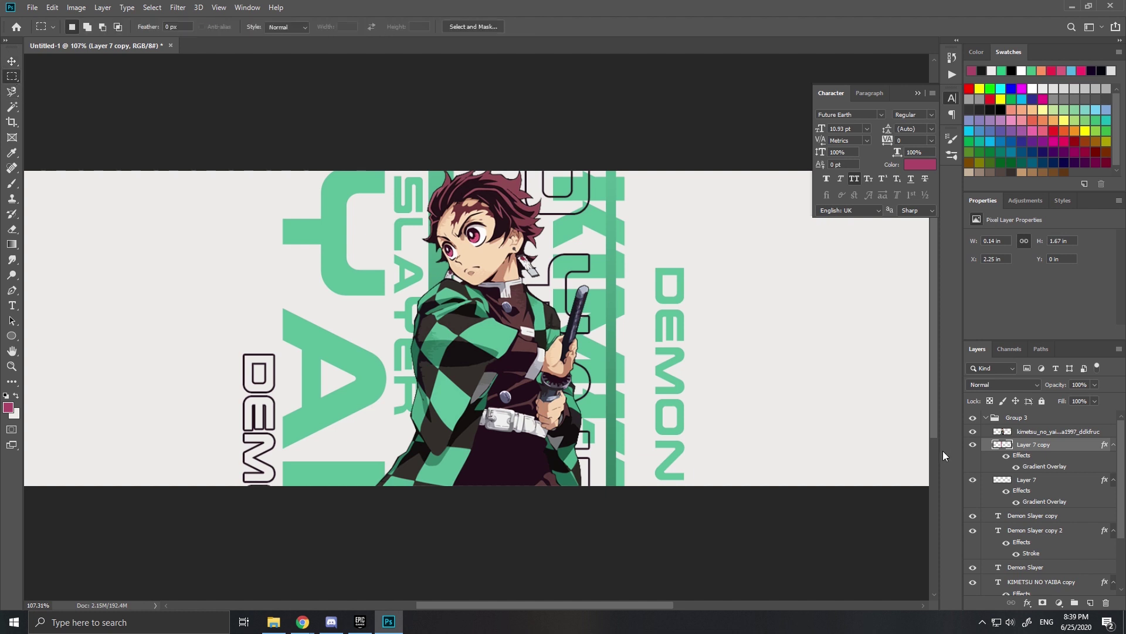
pyautogui.click(1103, 601)
pyautogui.scroll(2, 211, 223)
pyautogui.click(211, 222)
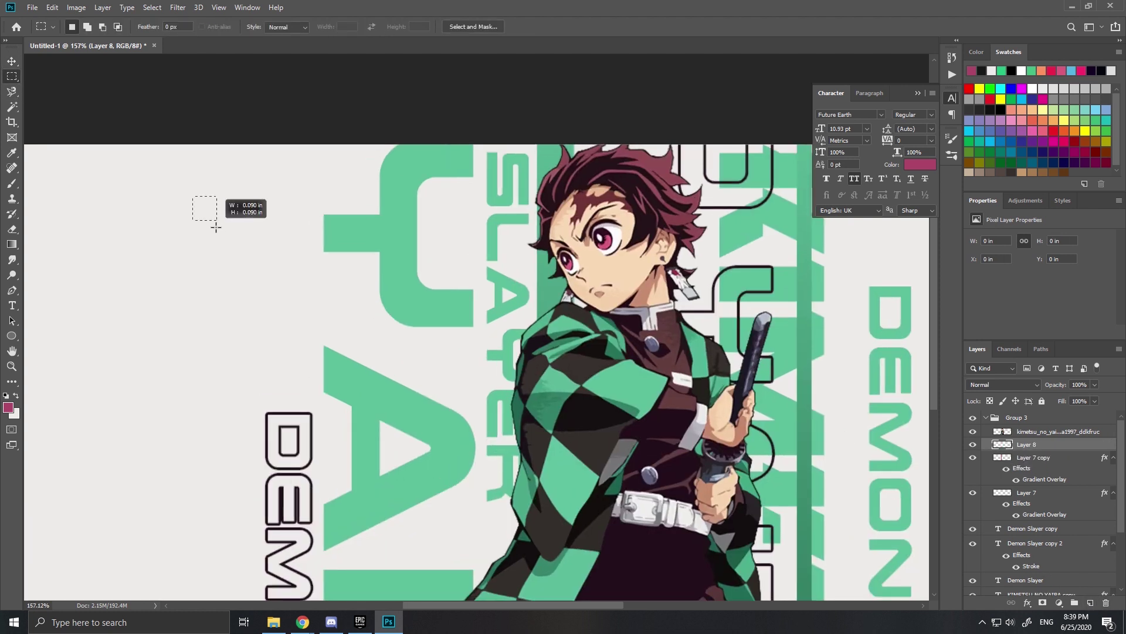
pyautogui.moveTo(213, 216); pyautogui.dragTo(198, 201)
# Set the foreground to a dark maroon sampled from the character and fill the square selection with it.
pyautogui.press('x')
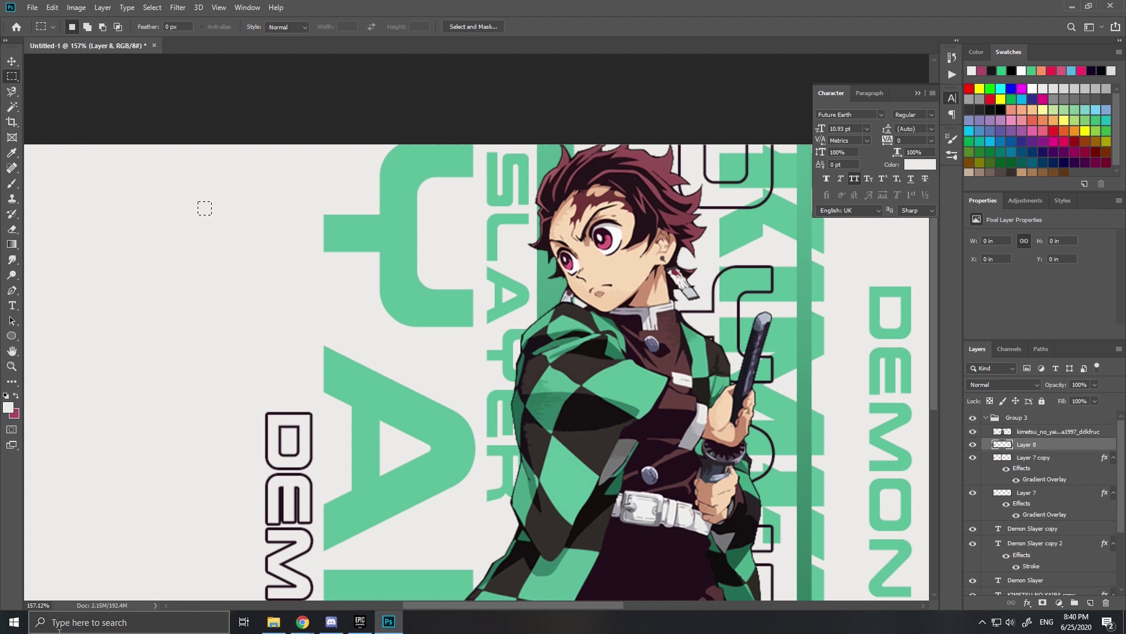
pyautogui.press('x')
pyautogui.click(11, 406)
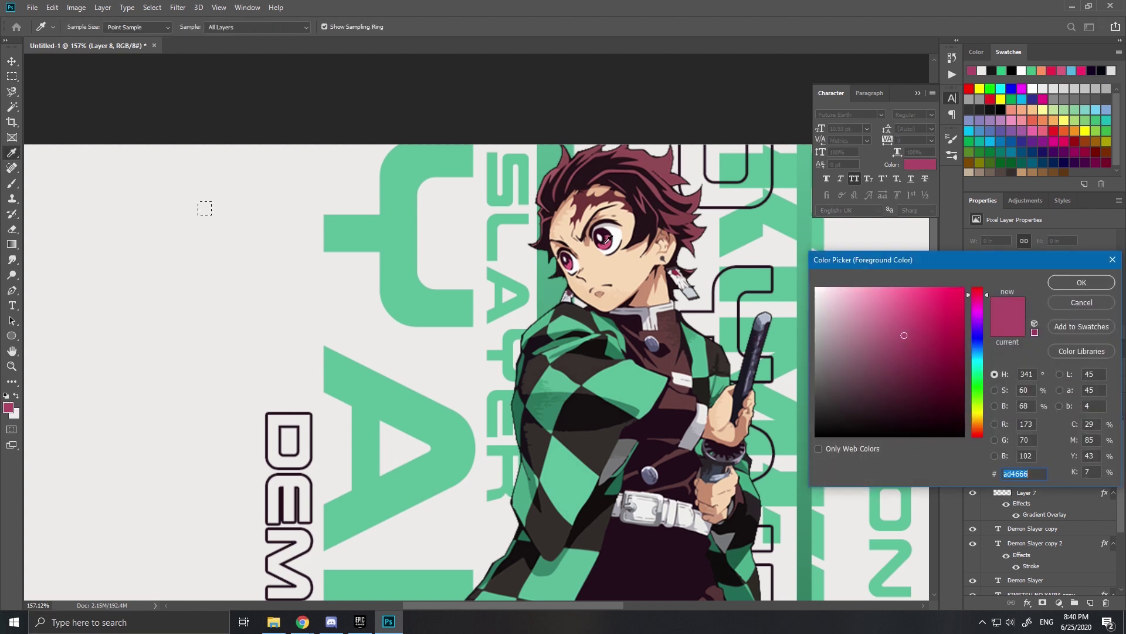
pyautogui.click(647, 227)
pyautogui.click(1064, 282)
pyautogui.hotkey('alt', 'BackSpace')
# Move the dark square close to the banner's upper edge, at about X 1.11 in and Y 0.07 in.
pyautogui.scroll(3, 195, 149)
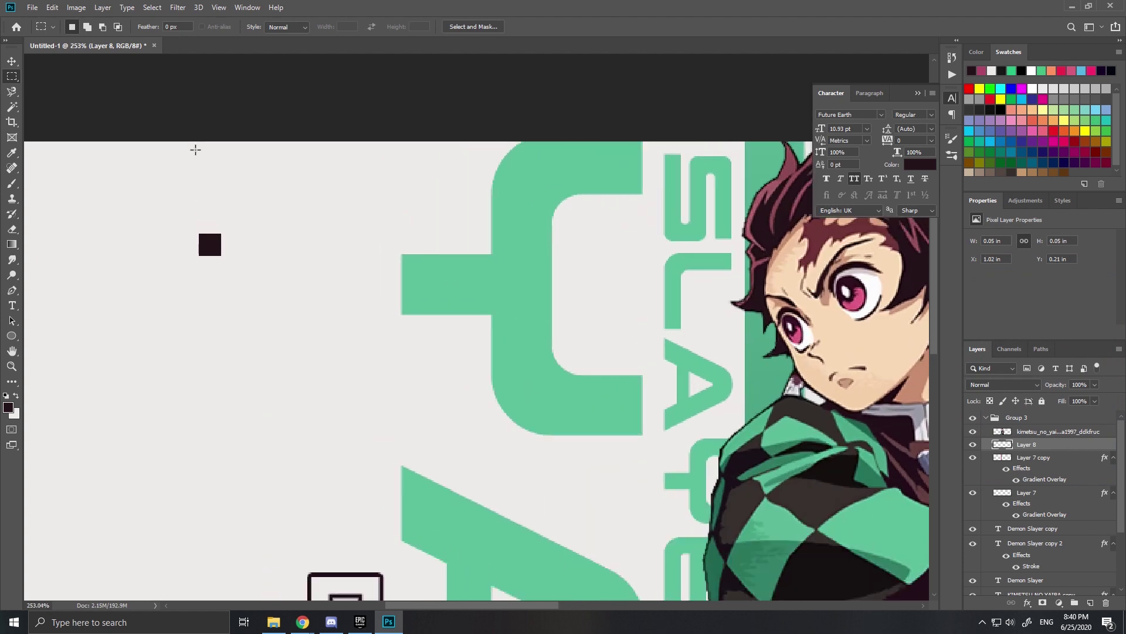
pyautogui.press('v')
pyautogui.moveTo(210, 244); pyautogui.dragTo(247, 187)
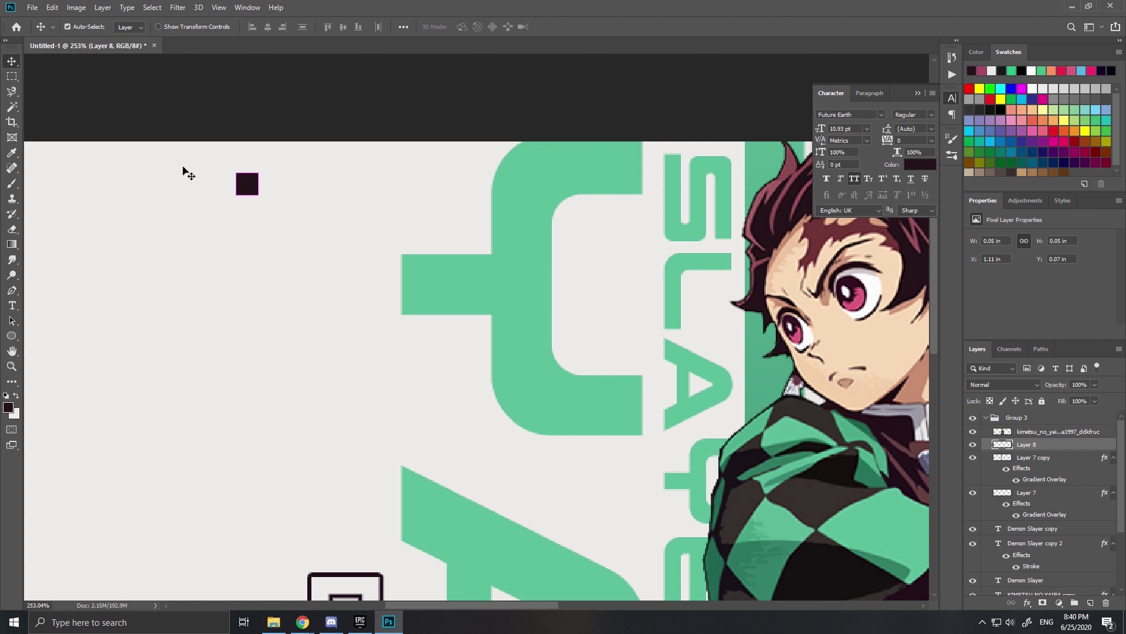
pyautogui.click(11, 75)
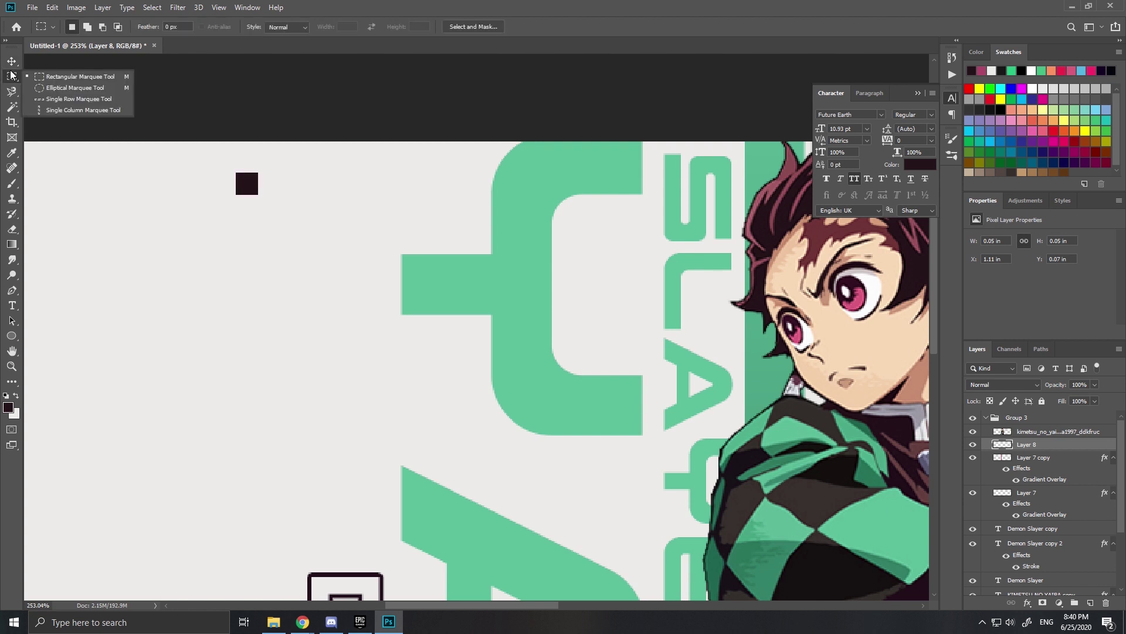
pyautogui.click(11, 62)
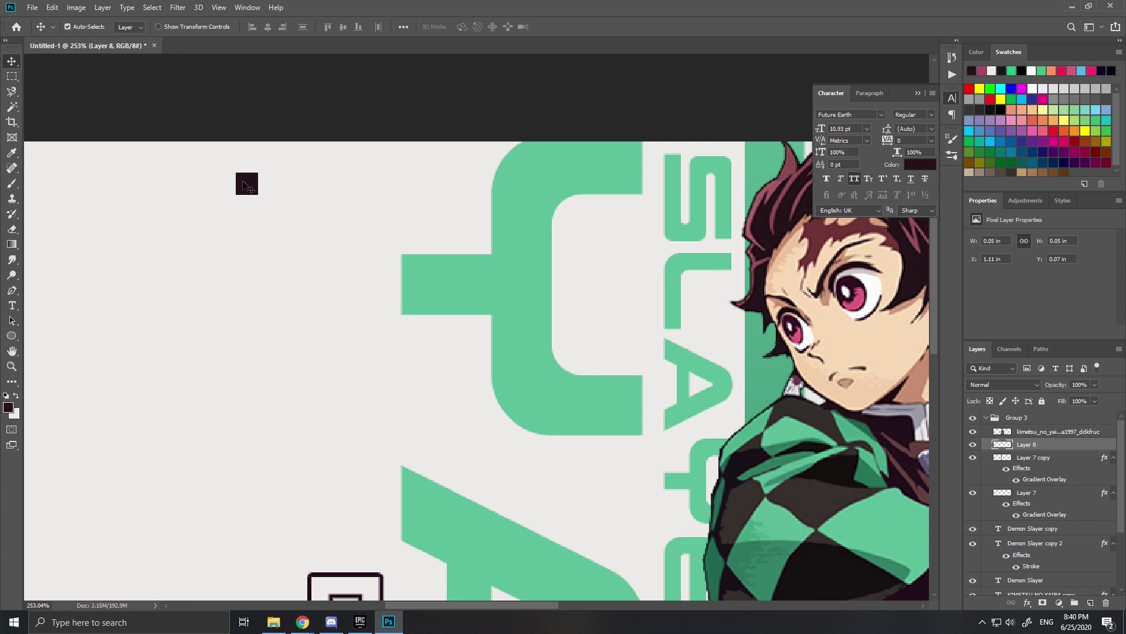
# Duplicate the square three times straight downward to form an evenly spaced column of four.
pyautogui.keyDown('alt'); pyautogui.moveTo(247, 187); pyautogui.dragTo(249, 229); pyautogui.keyUp('alt')
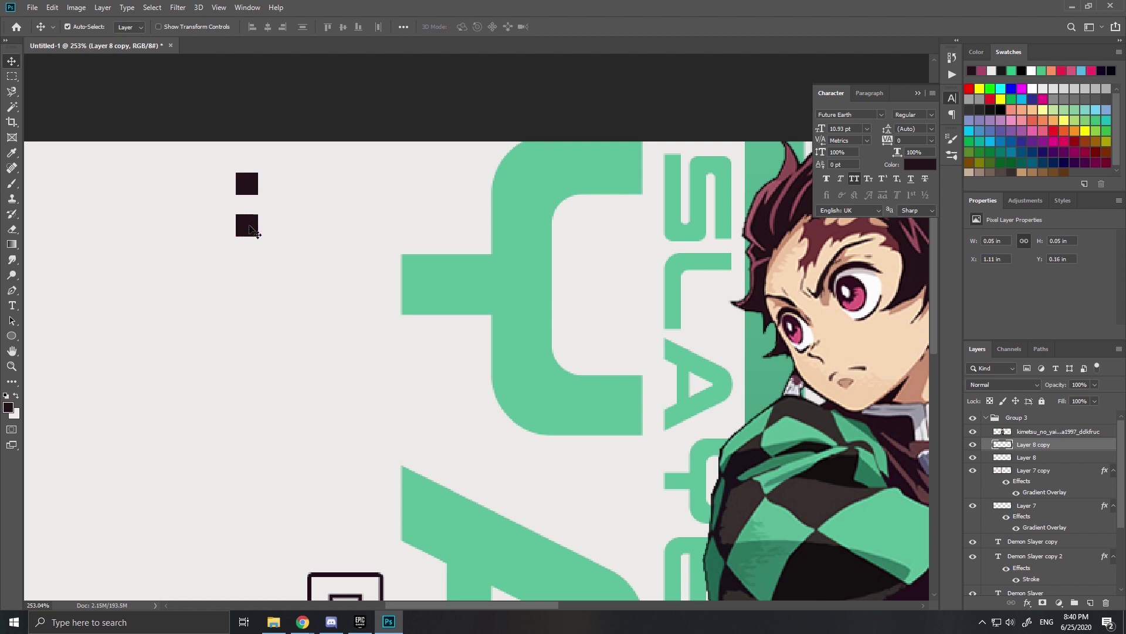
pyautogui.keyDown('alt'); pyautogui.moveTo(247, 228); pyautogui.dragTo(251, 271); pyautogui.keyUp('alt')
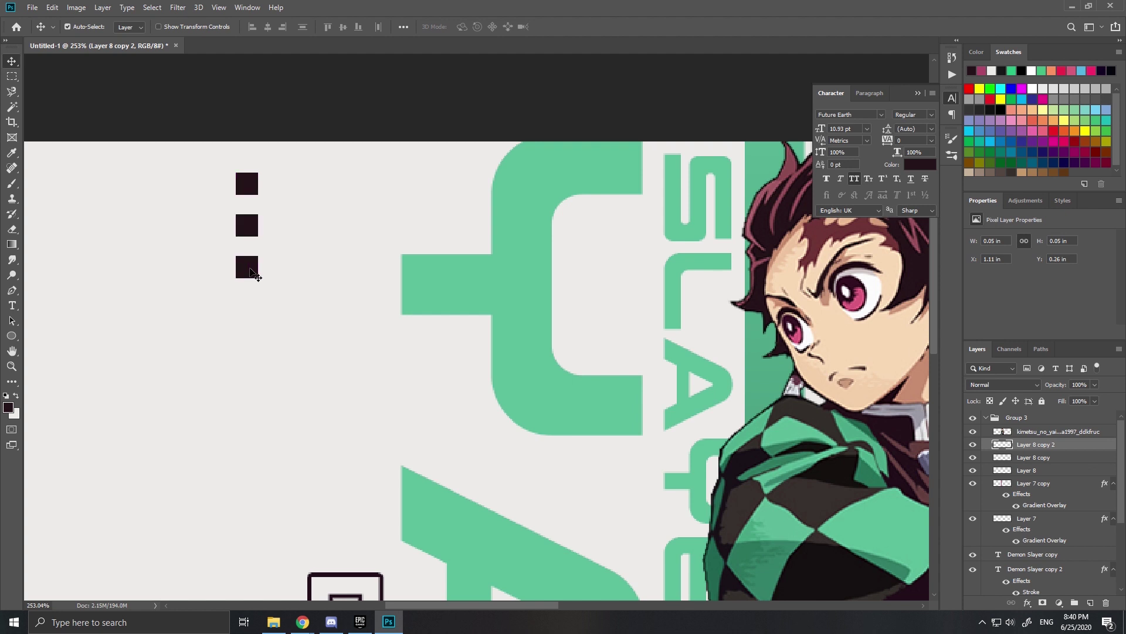
pyautogui.scroll(-5, 415, 298)
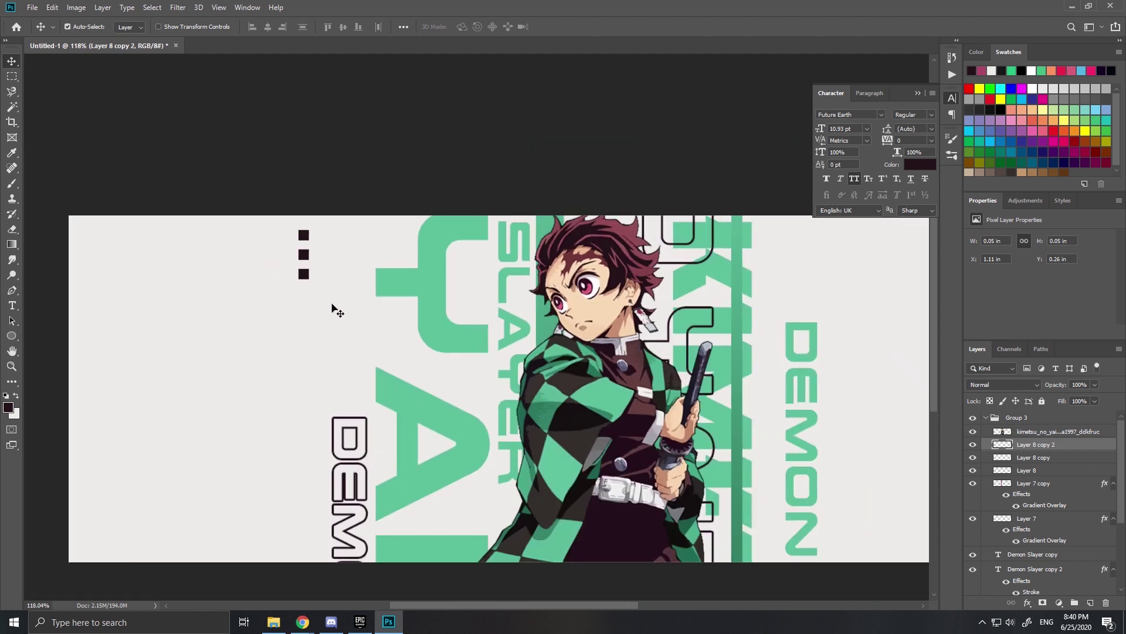
pyautogui.scroll(2, 244, 247)
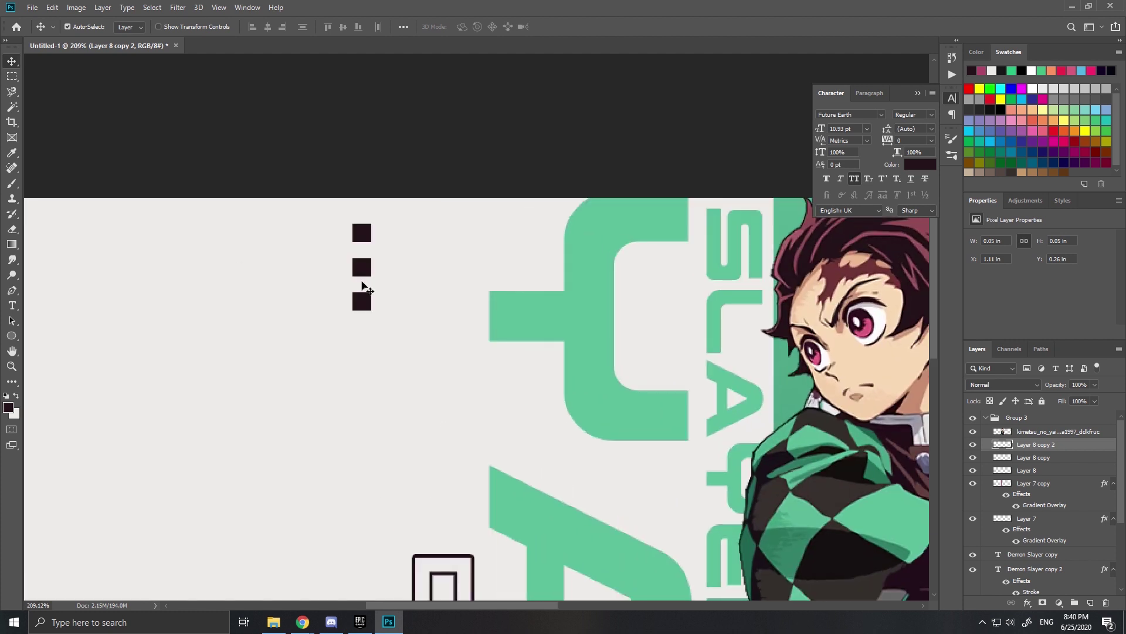
pyautogui.scroll(1, 367, 287)
pyautogui.hotkey('ctrl', 'j')
pyautogui.moveTo(369, 308); pyautogui.dragTo(362, 346)
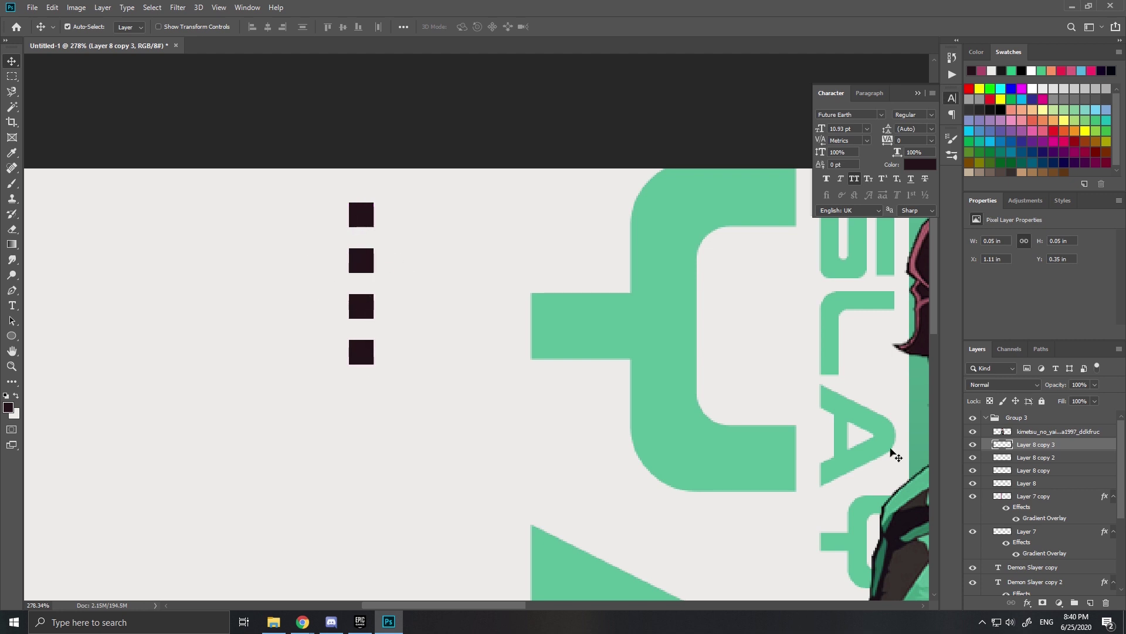
# Merge the four square layers and place a duplicate of the group directly beneath, extending the column to eight squares.
pyautogui.keyDown('shift'); pyautogui.click(1067, 487); pyautogui.keyUp('shift')
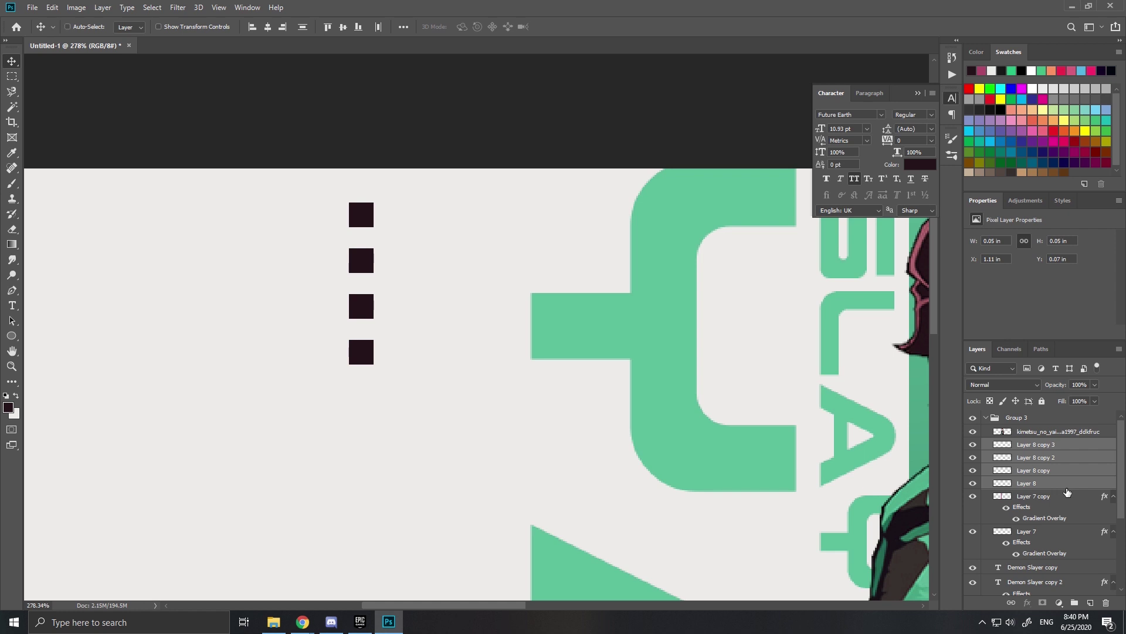
pyautogui.hotkey('ctrl', 'e')
pyautogui.moveTo(372, 307); pyautogui.dragTo(374, 486)
pyautogui.moveTo(367, 394); pyautogui.dragTo(367, 397)
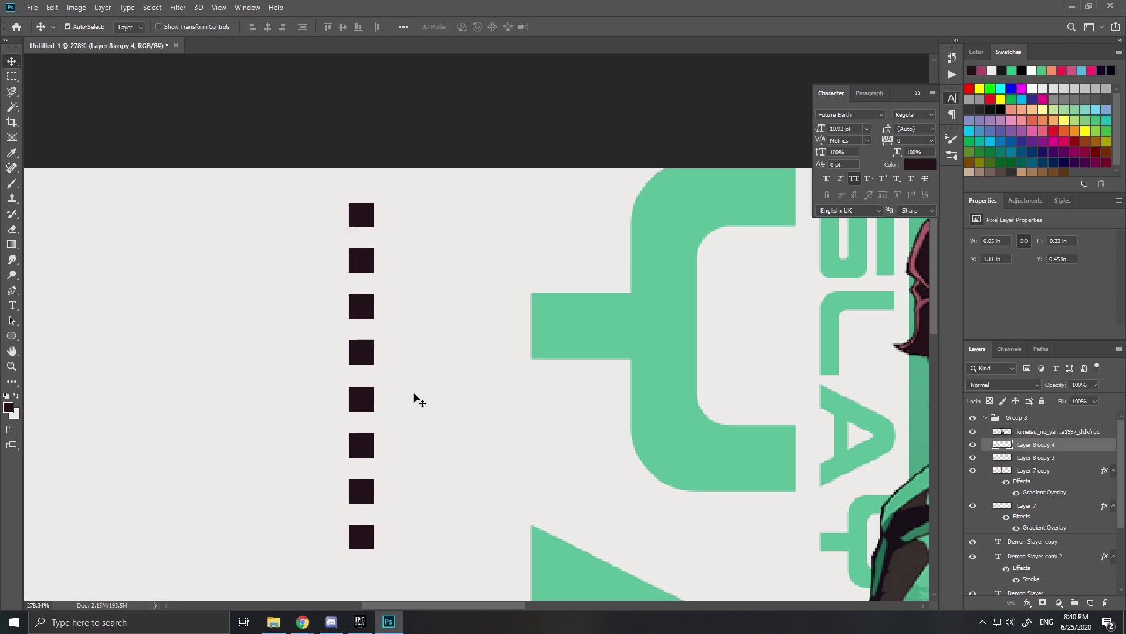
# Merge the two four-square layers into a single layer.
pyautogui.scroll(-13, 409, 391)
pyautogui.scroll(2, 321, 203)
pyautogui.scroll(5, 219, 373)
pyautogui.moveTo(188, 344); pyautogui.dragTo(356, 353)
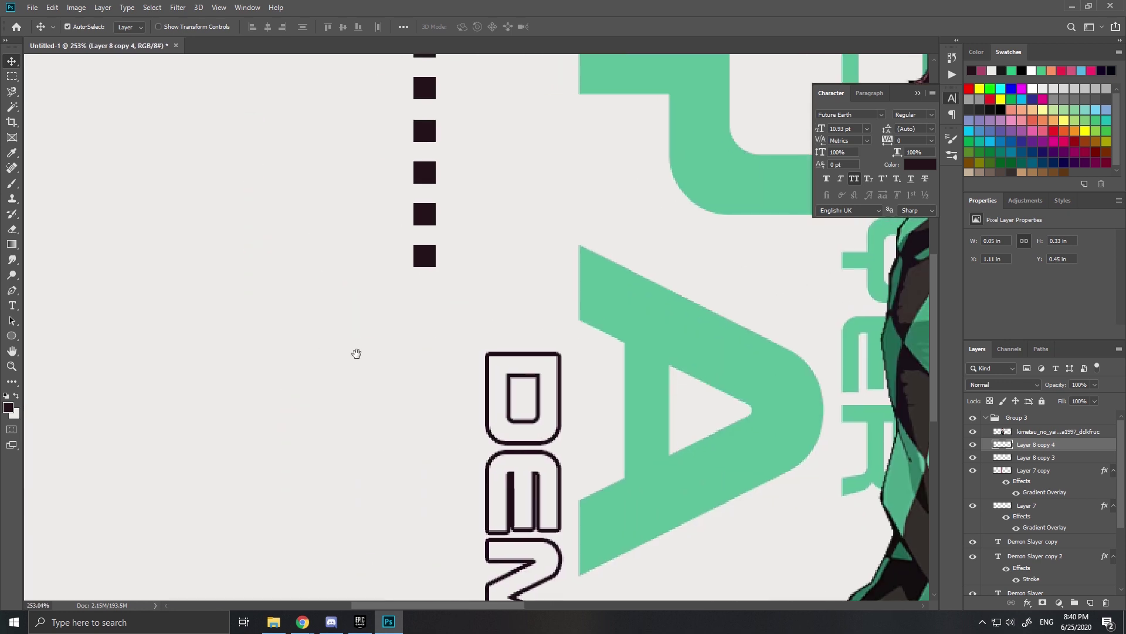
pyautogui.keyDown('ctrl'); pyautogui.click(1053, 458); pyautogui.keyUp('ctrl')
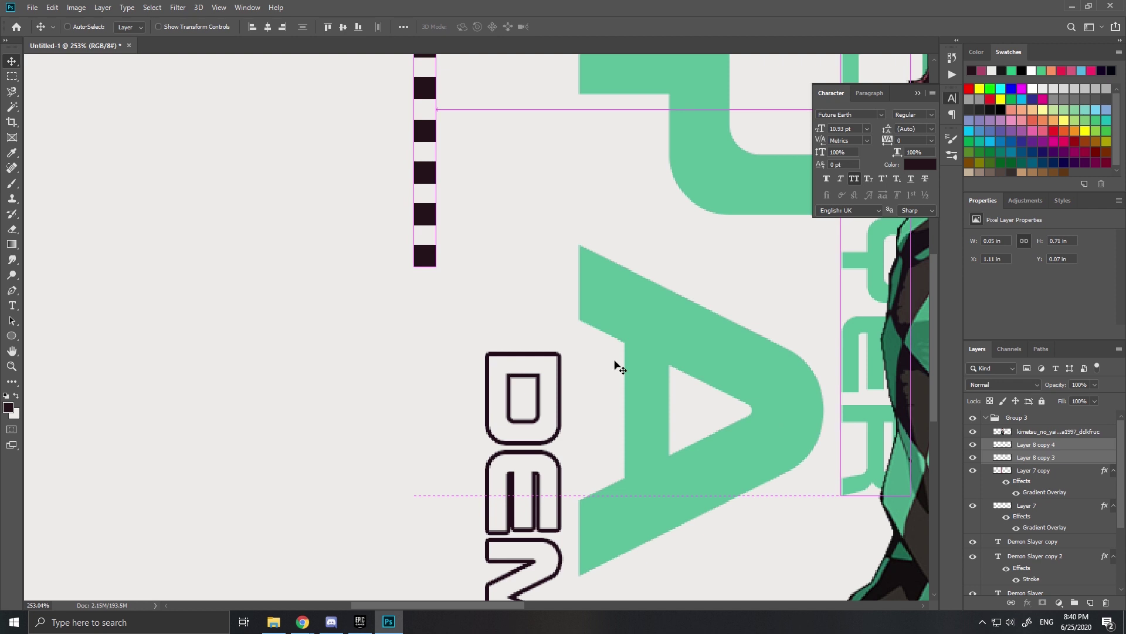
pyautogui.hotkey('ctrl', 'e')
# Duplicate the eight-square column and align the copy directly beneath it with matching spacing.
pyautogui.scroll(-4, 519, 305)
pyautogui.hotkey('ctrl', 'j')
pyautogui.moveTo(474, 220); pyautogui.dragTo(481, 378)
pyautogui.scroll(2, 466, 287)
pyautogui.scroll(1, 466, 287)
pyautogui.moveTo(482, 292); pyautogui.dragTo(487, 302)
pyautogui.press('Down')
pyautogui.press('Down')
pyautogui.press('Down')
# Merge the two eight-square layers, extend the column past the banner's lower edge with a duplicate, and merge the result.
pyautogui.keyDown('ctrl'); pyautogui.click(1045, 464); pyautogui.keyUp('ctrl')
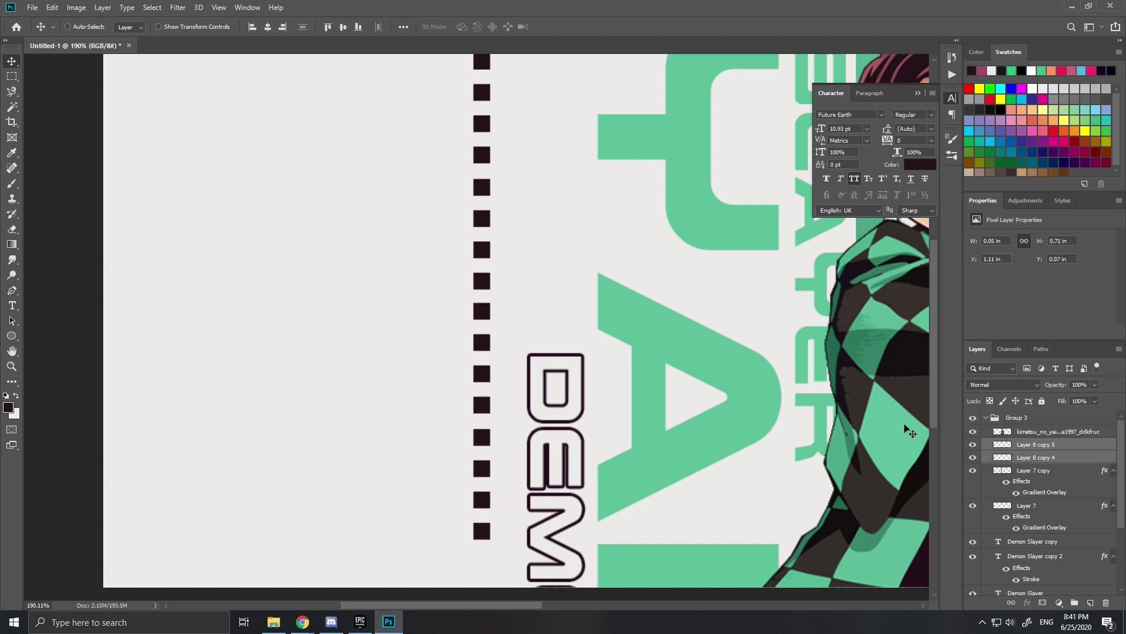
pyautogui.hotkey('ctrl', 'e')
pyautogui.hotkey('ctrl', '0')
pyautogui.moveTo(244, 297); pyautogui.dragTo(245, 556)
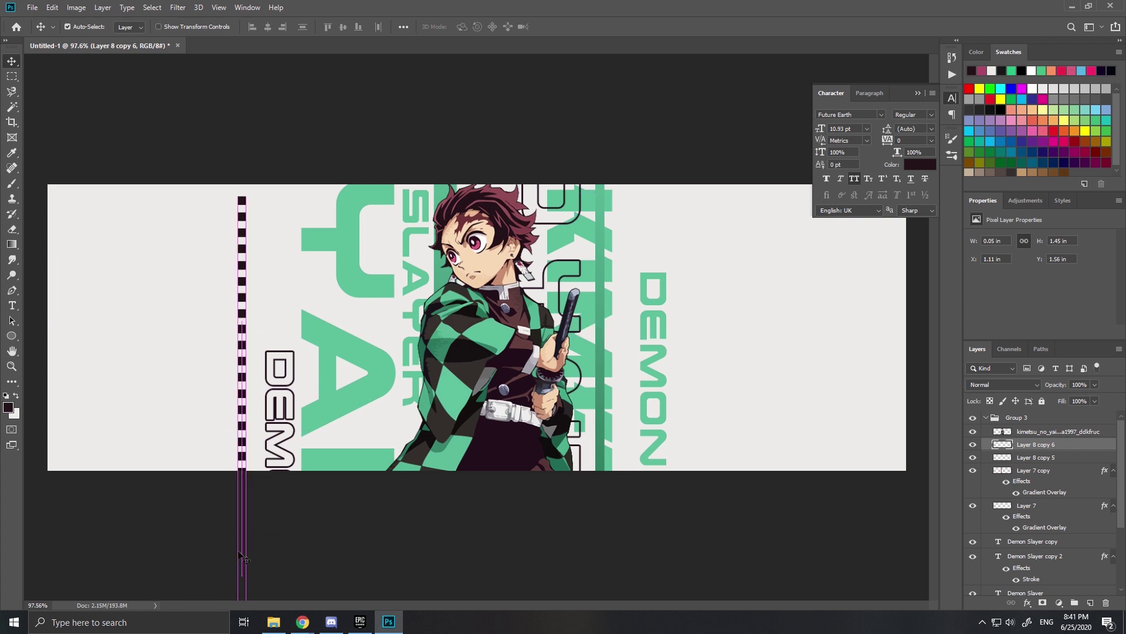
pyautogui.scroll(3, 209, 485)
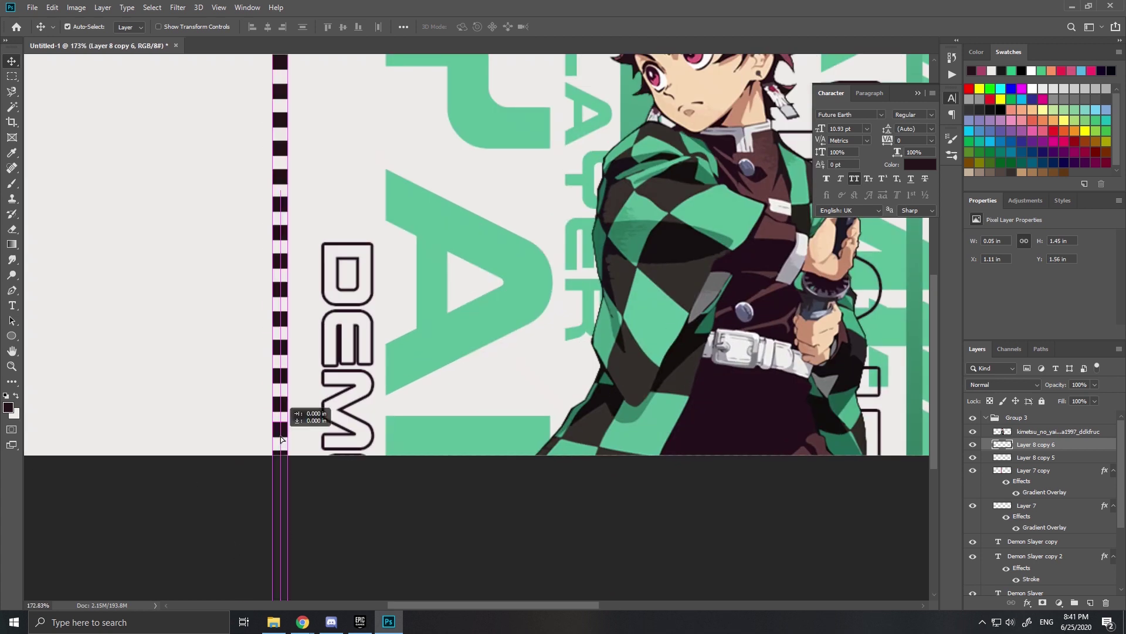
pyautogui.keyDown('shift'); pyautogui.click(1024, 458); pyautogui.keyUp('shift')
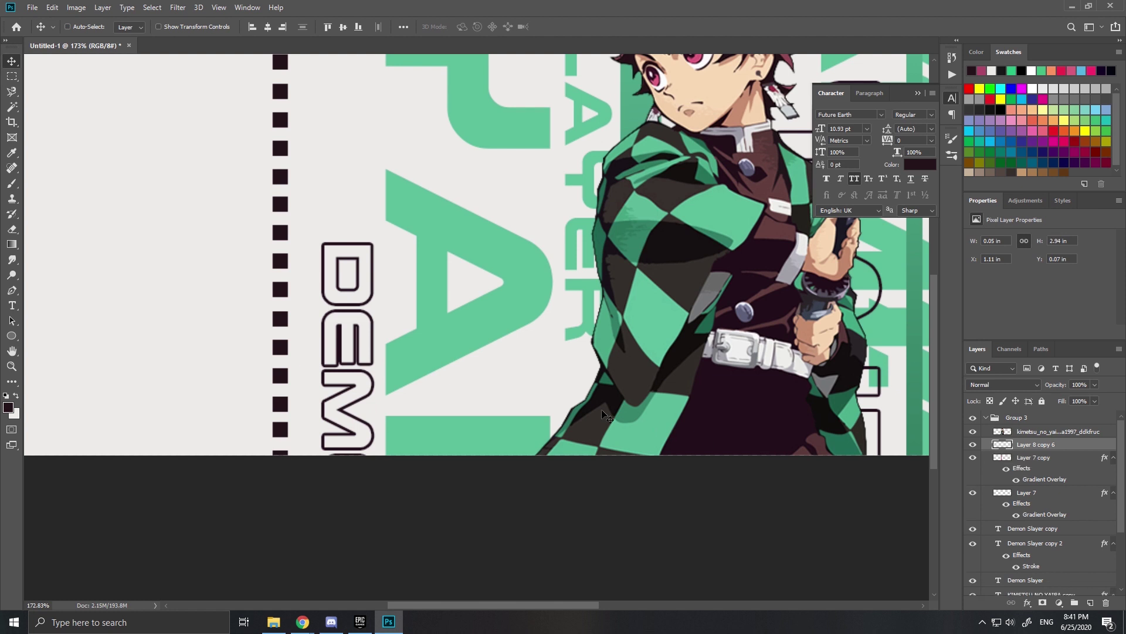
pyautogui.hotkey('ctrl', 'e')
# Move the dotted column over the large YAI letters, at about X 1.75 in and Y -0.18 in.
pyautogui.scroll(-3, 343, 292)
pyautogui.hotkey('ctrl', 't')
pyautogui.moveTo(282, 305); pyautogui.dragTo(374, 235)
pyautogui.press('Return')
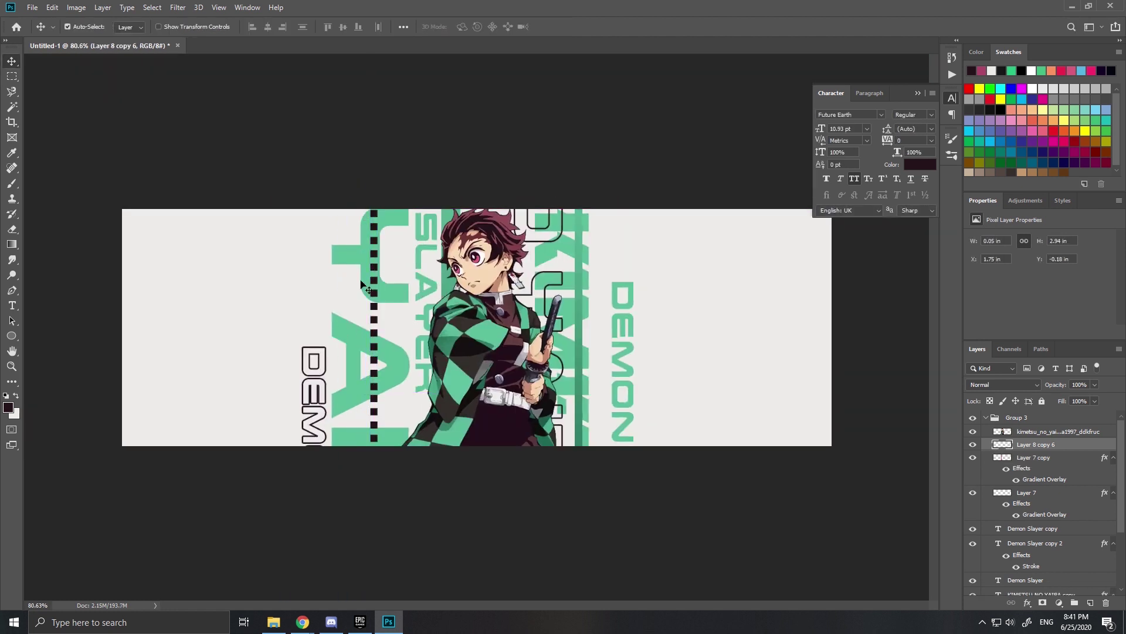
# Duplicate the dotted column, scale the copy to about 0.04 by 2.1 in, and place it beside the gradient strip over the KIME letters.
pyautogui.scroll(3, 375, 286)
pyautogui.moveTo(354, 305); pyautogui.dragTo(634, 319)
pyautogui.hotkey('ctrl', 't')
pyautogui.moveTo(639, 154); pyautogui.dragTo(632, 193)
pyautogui.press('Return')
# Examine how both dotted columns sit against the typography, gradient strips and character.
pyautogui.scroll(2, 639, 335)
pyautogui.scroll(3, 639, 334)
pyautogui.scroll(3, 635, 329)
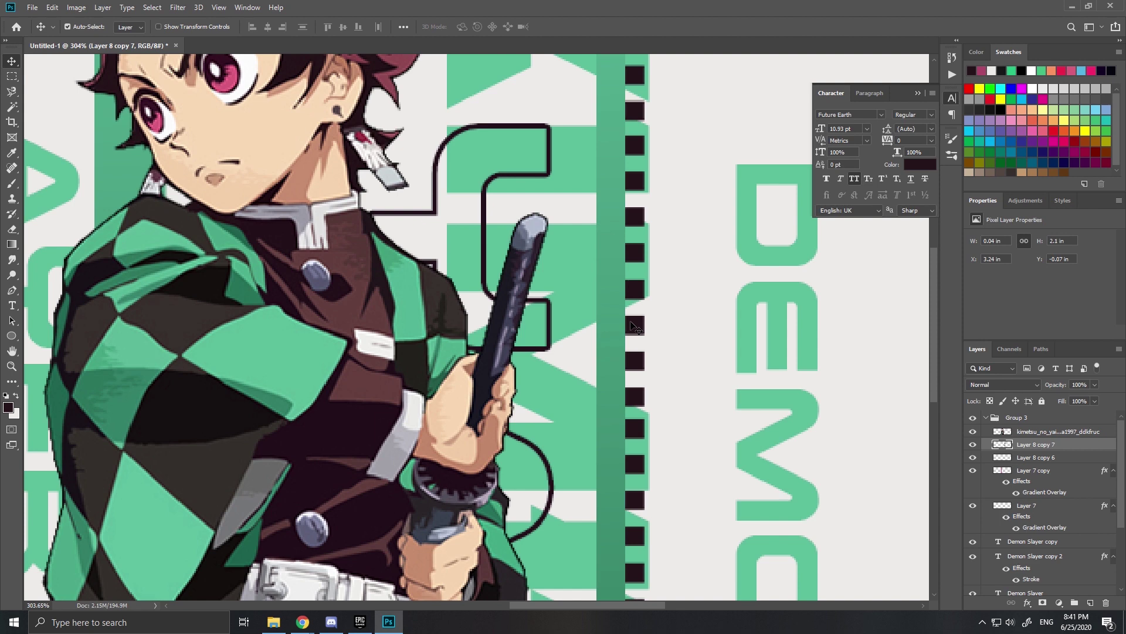
pyautogui.scroll(-5, 636, 326)
pyautogui.scroll(3, 579, 317)
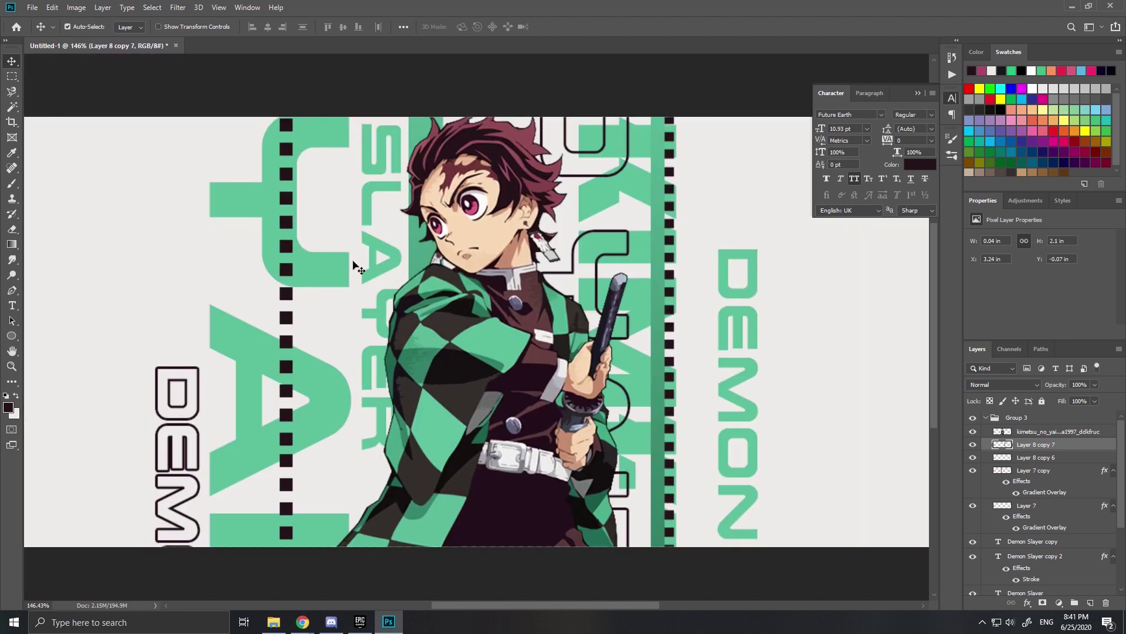
pyautogui.scroll(-4, 355, 267)
pyautogui.scroll(3, 347, 259)
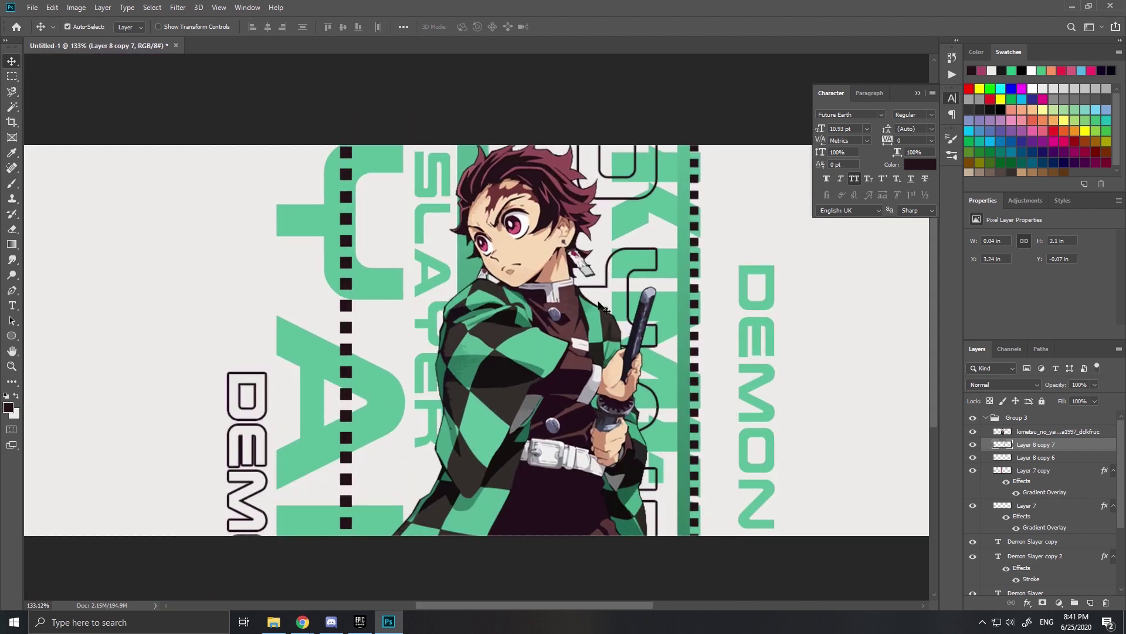
pyautogui.scroll(-4, 675, 385)
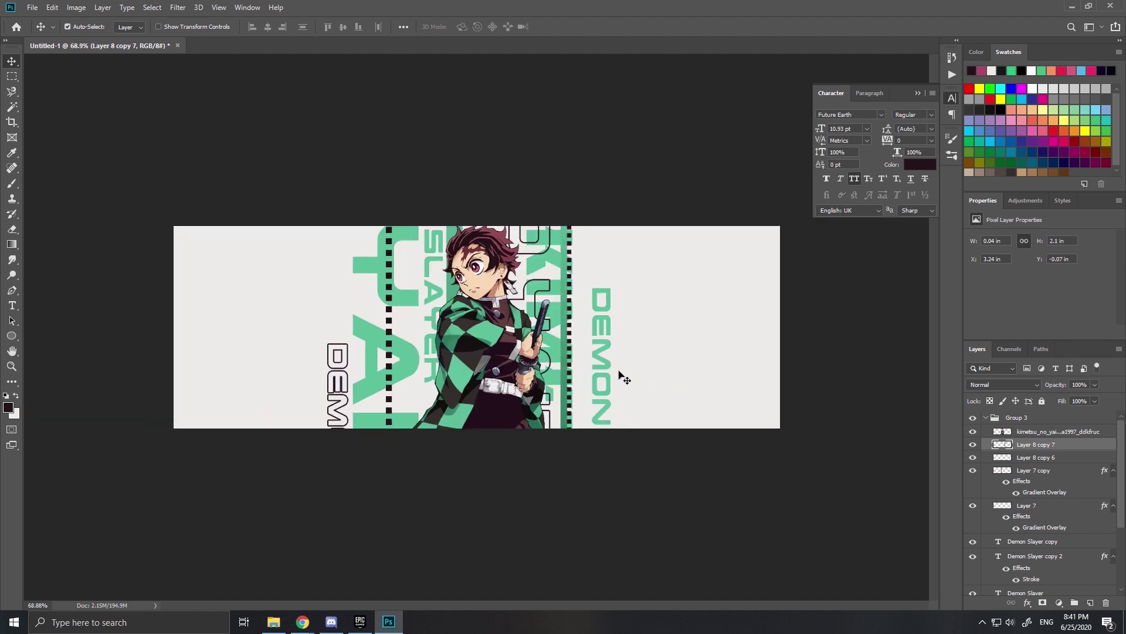
pyautogui.scroll(3, 641, 382)
pyautogui.moveTo(600, 355); pyautogui.dragTo(593, 352)
pyautogui.click(593, 352)
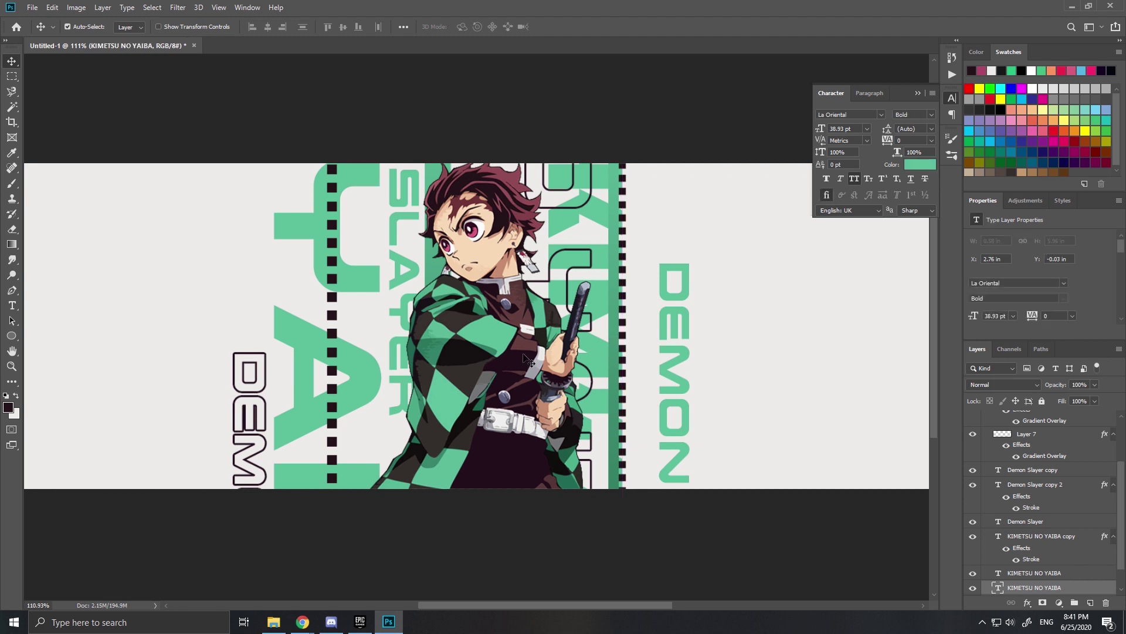
# Duplicate the character render layer.
pyautogui.keyDown('alt'); pyautogui.scroll(5, 540, 387); pyautogui.keyUp('alt')
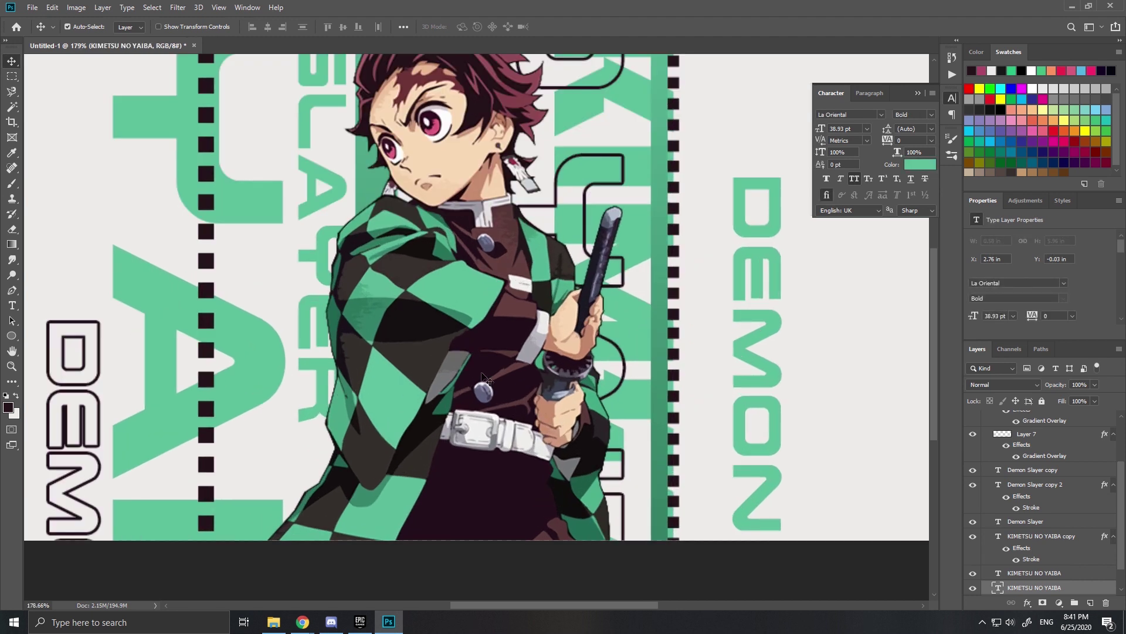
pyautogui.click(549, 355)
pyautogui.hotkey('ctrl', 'j')
pyautogui.hotkey('ctrl', '0')
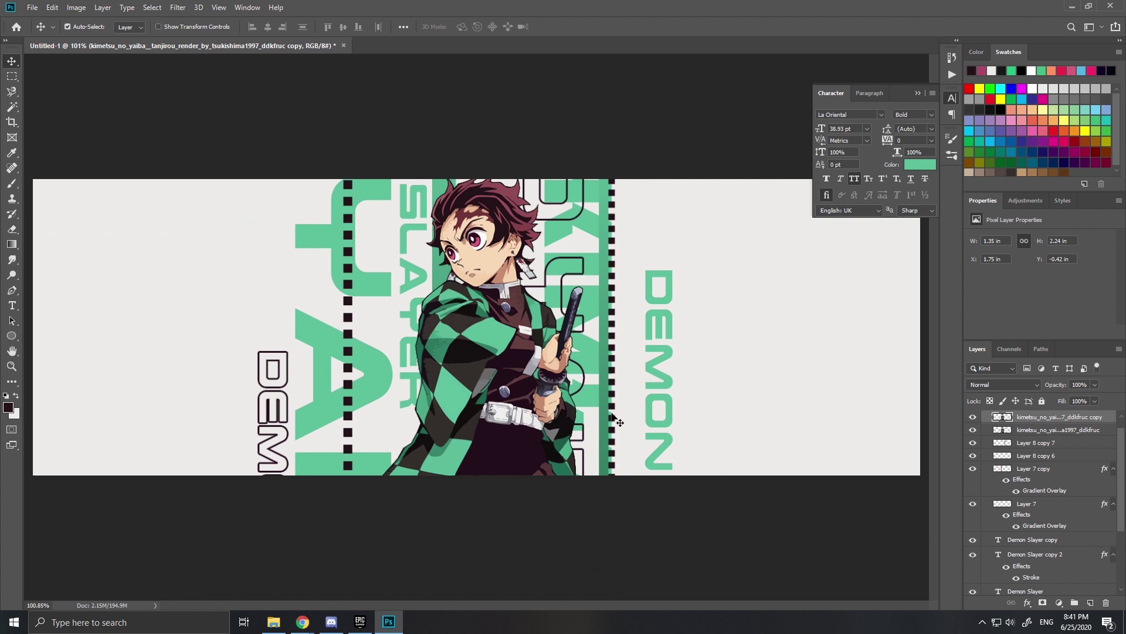
# Add a Color Overlay to the original character layer beneath the copy, using the light mint green #79f3c7.
pyautogui.doubleClick(1091, 431)
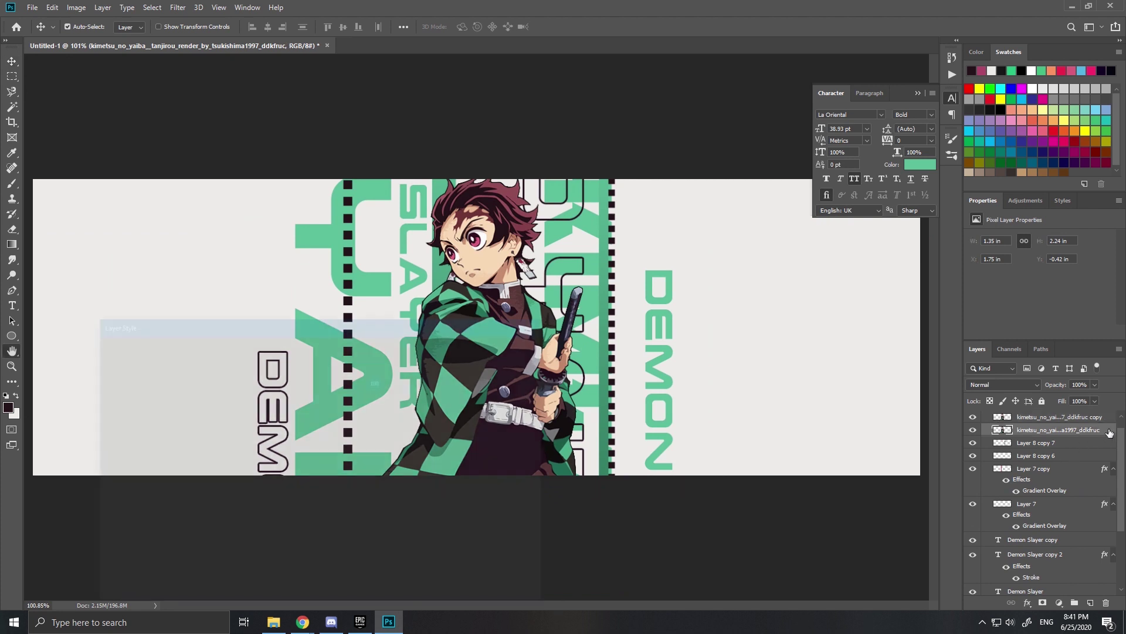
pyautogui.click(146, 500)
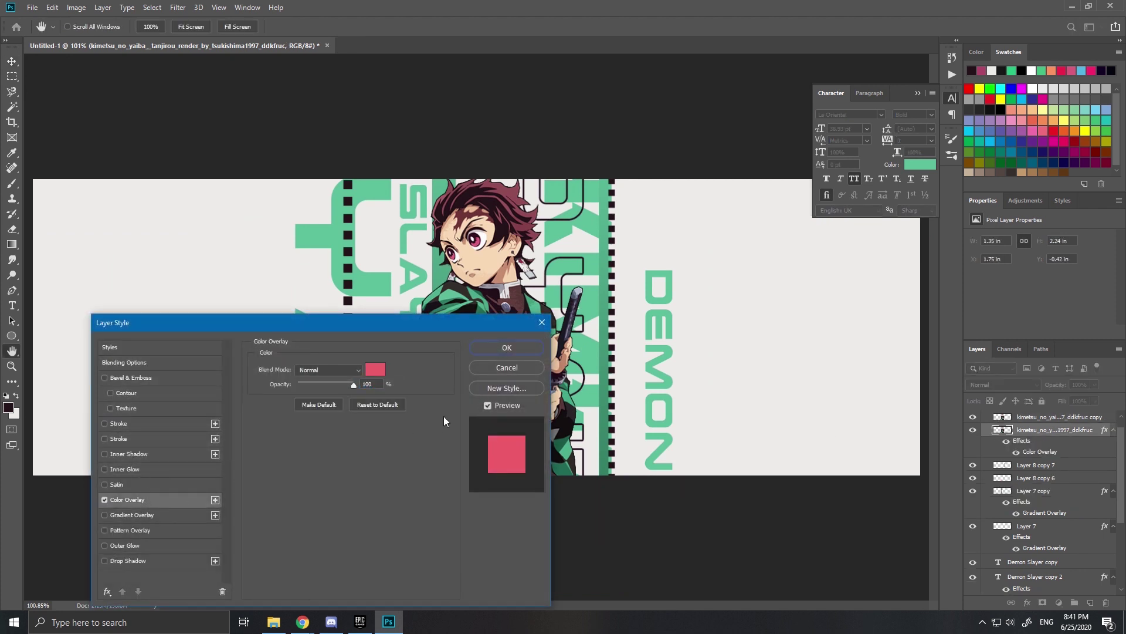
pyautogui.click(374, 369)
pyautogui.click(589, 279)
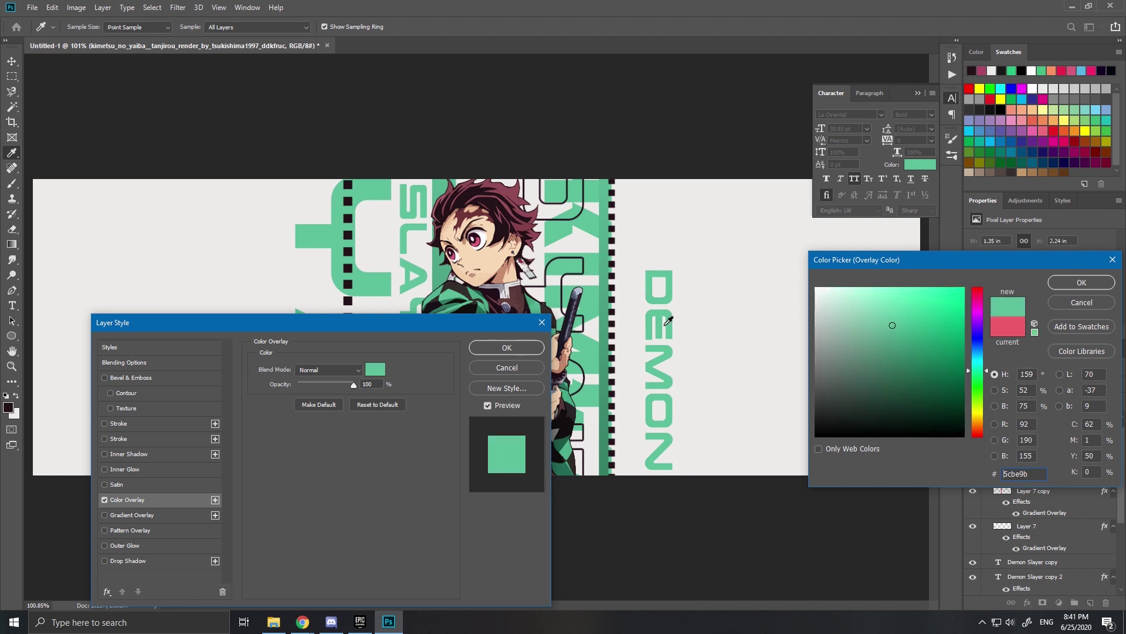
pyautogui.moveTo(893, 319); pyautogui.dragTo(890, 293)
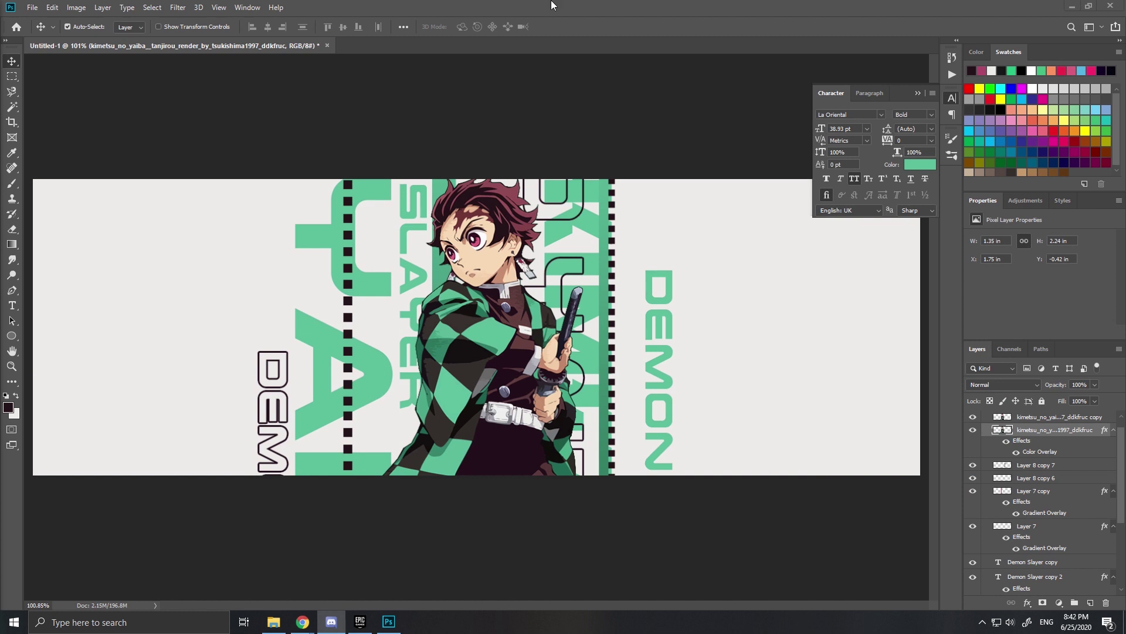
pyautogui.click(526, 200)
pyautogui.scroll(5, 526, 200)
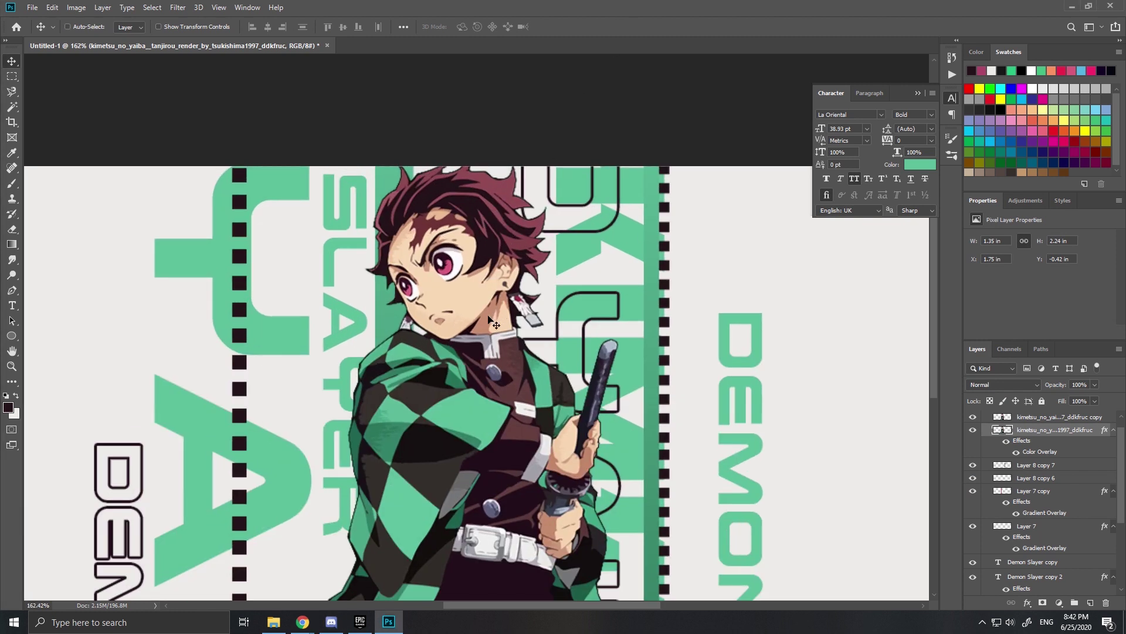
# Offset the mint-green character layer slightly to the right of the original character, at about X 1.83 in.
pyautogui.hotkey('ctrl', 't')
pyautogui.moveTo(486, 390); pyautogui.dragTo(505, 385)
pyautogui.press('Return')
pyautogui.scroll(-5, 551, 367)
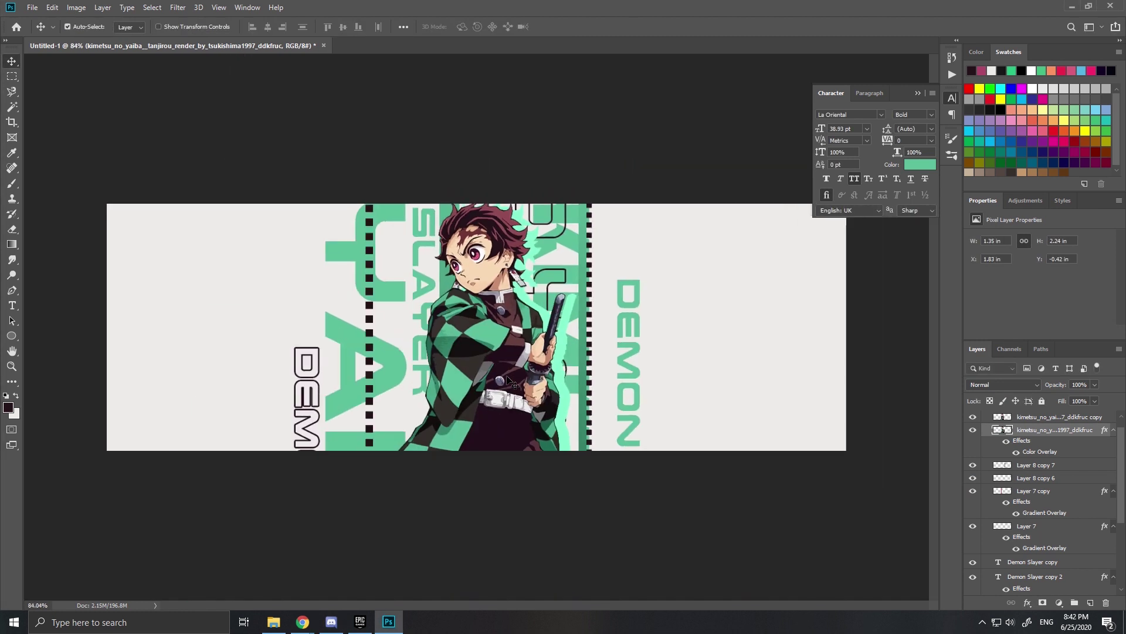
pyautogui.scroll(5, 559, 367)
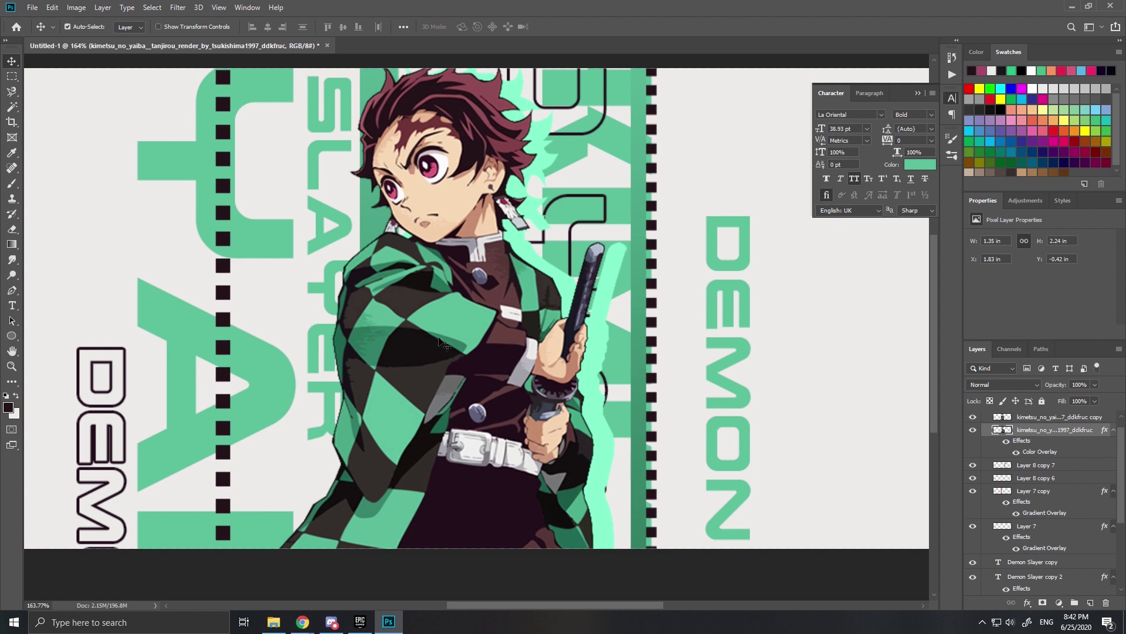
pyautogui.scroll(-4, 528, 340)
pyautogui.scroll(3, 563, 329)
pyautogui.scroll(-3, 562, 337)
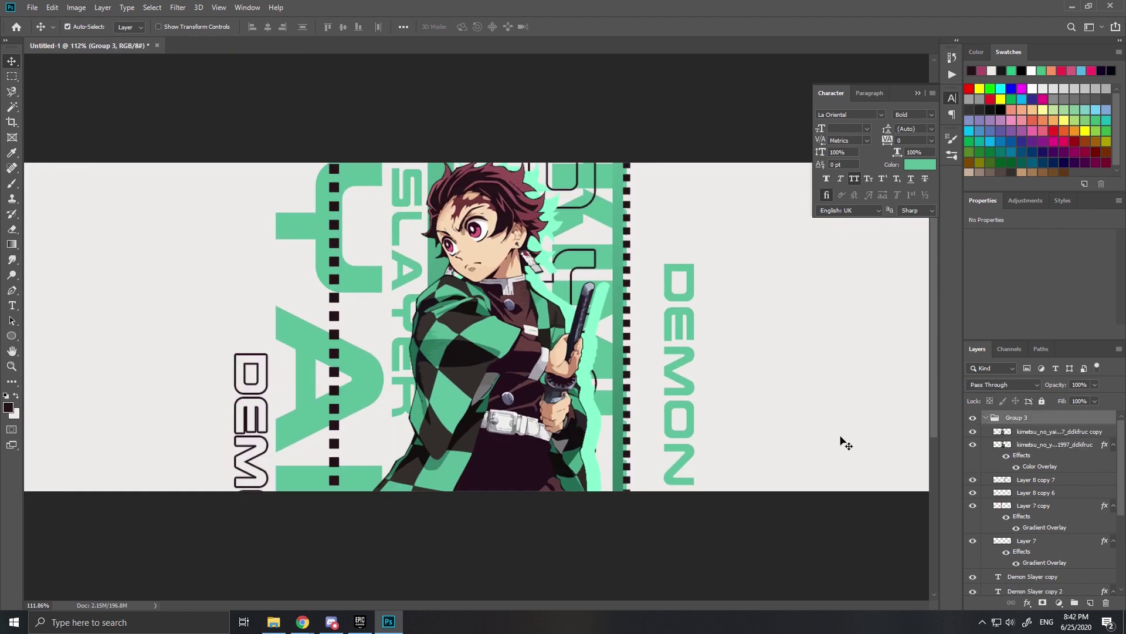
pyautogui.scroll(-6, 844, 439)
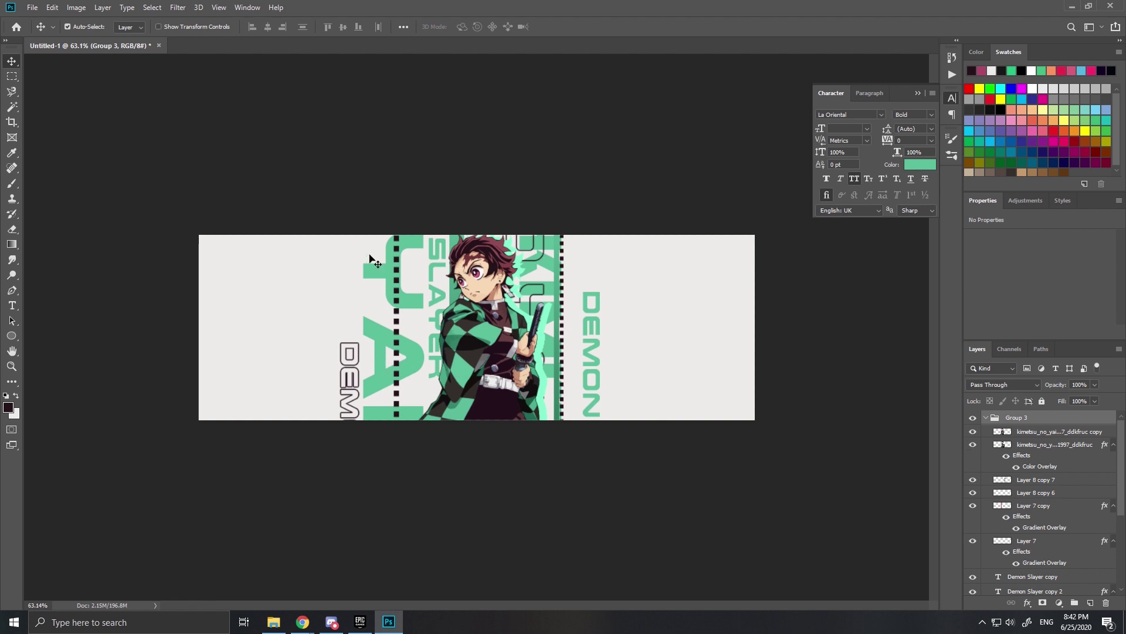
pyautogui.scroll(-2, 743, 434)
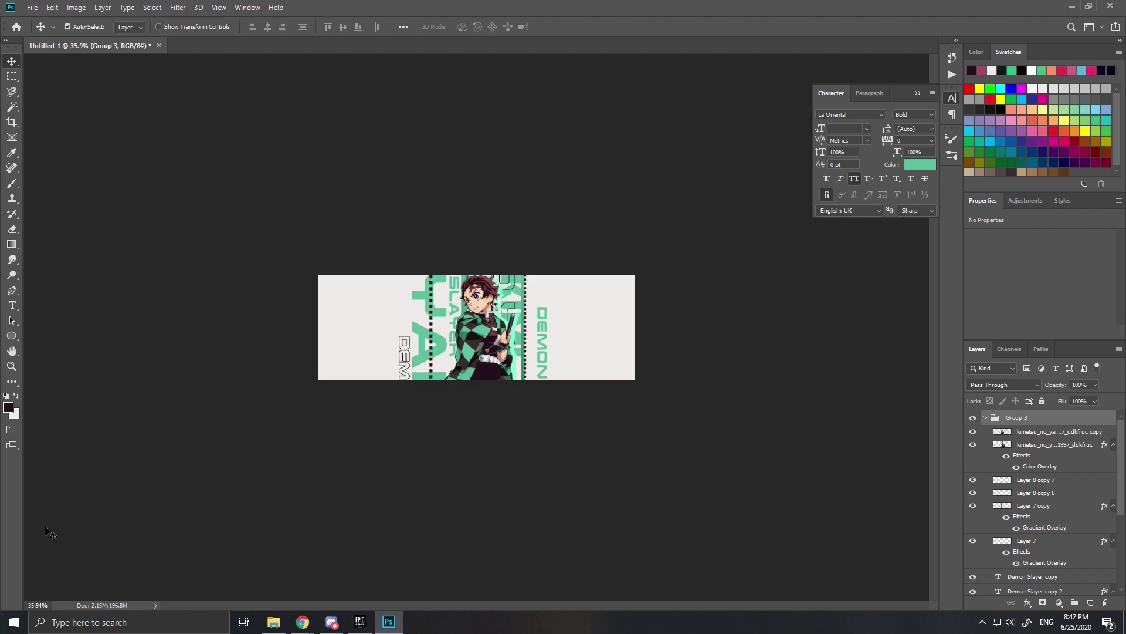
pyautogui.click(273, 622)
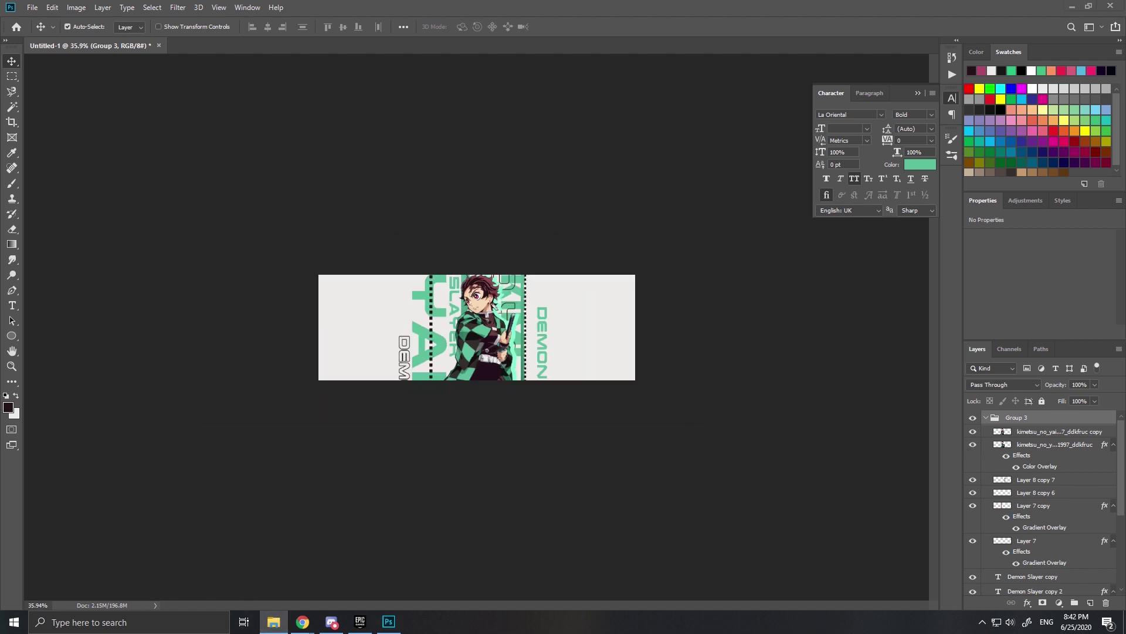
pyautogui.moveTo(437, 340); pyautogui.dragTo(477, 328)
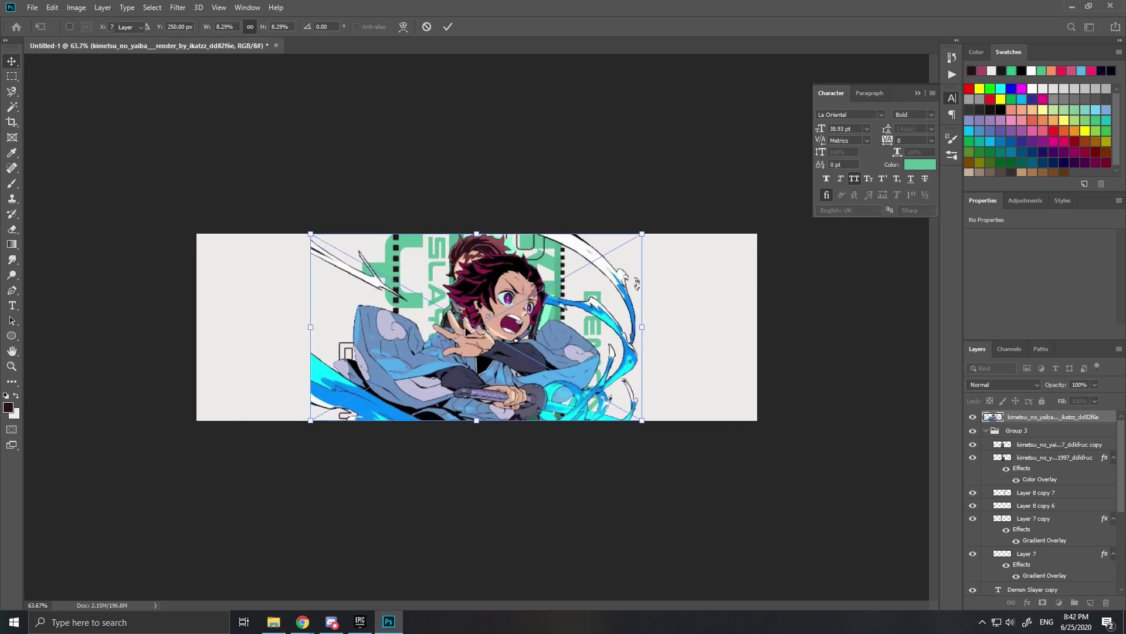
pyautogui.press('Escape')
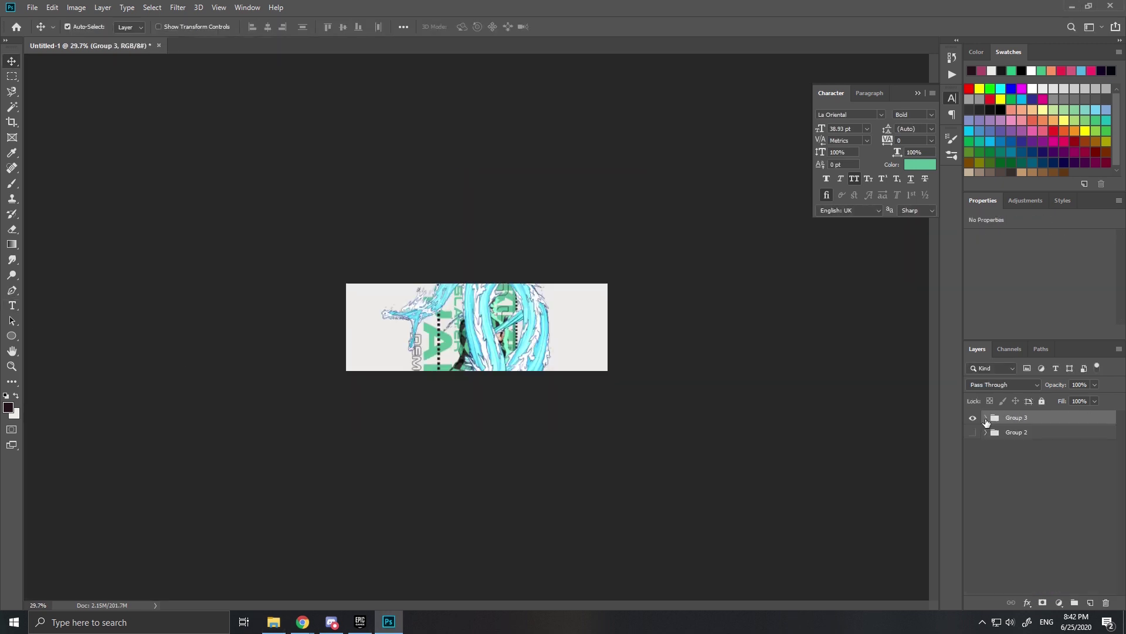
# Merge the greyscale water dragon artwork with its gradient map and move it beneath the typography, directly above Layer 6.
pyautogui.click(987, 418)
pyautogui.scroll(12, 951, 444)
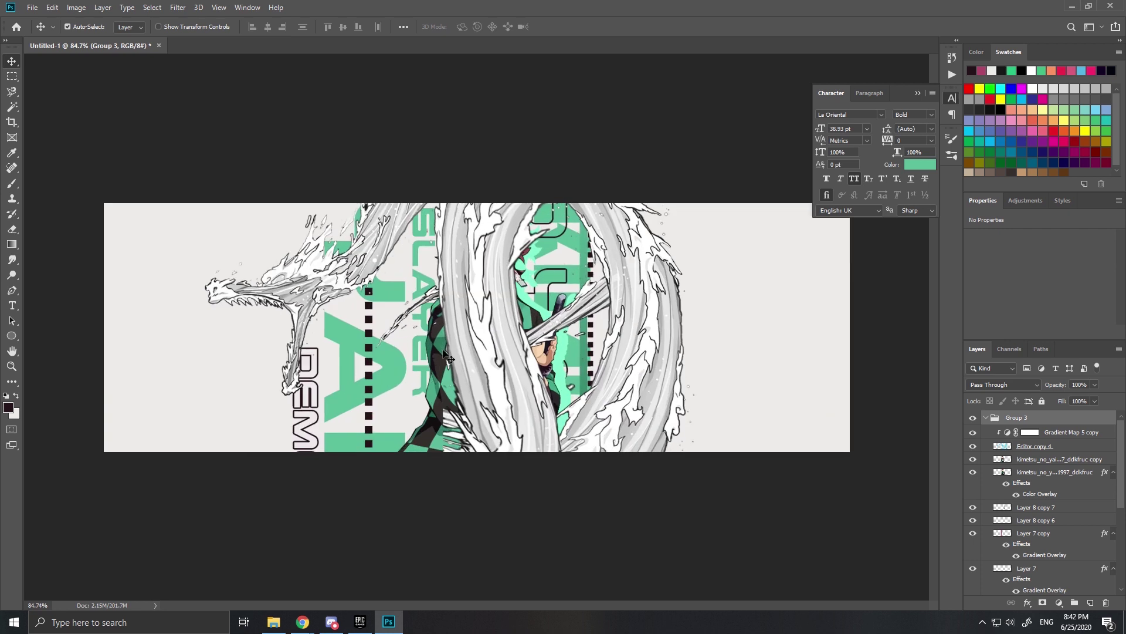
pyautogui.keyDown('shift'); pyautogui.click(1056, 437); pyautogui.keyUp('shift')
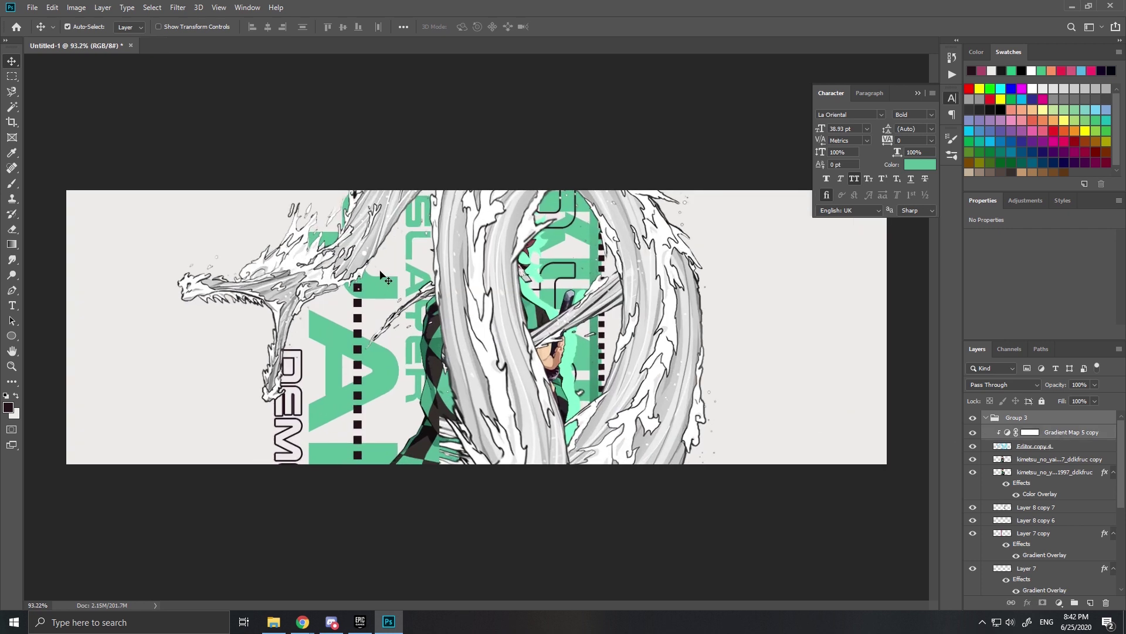
pyautogui.moveTo(1037, 433); pyautogui.dragTo(987, 570)
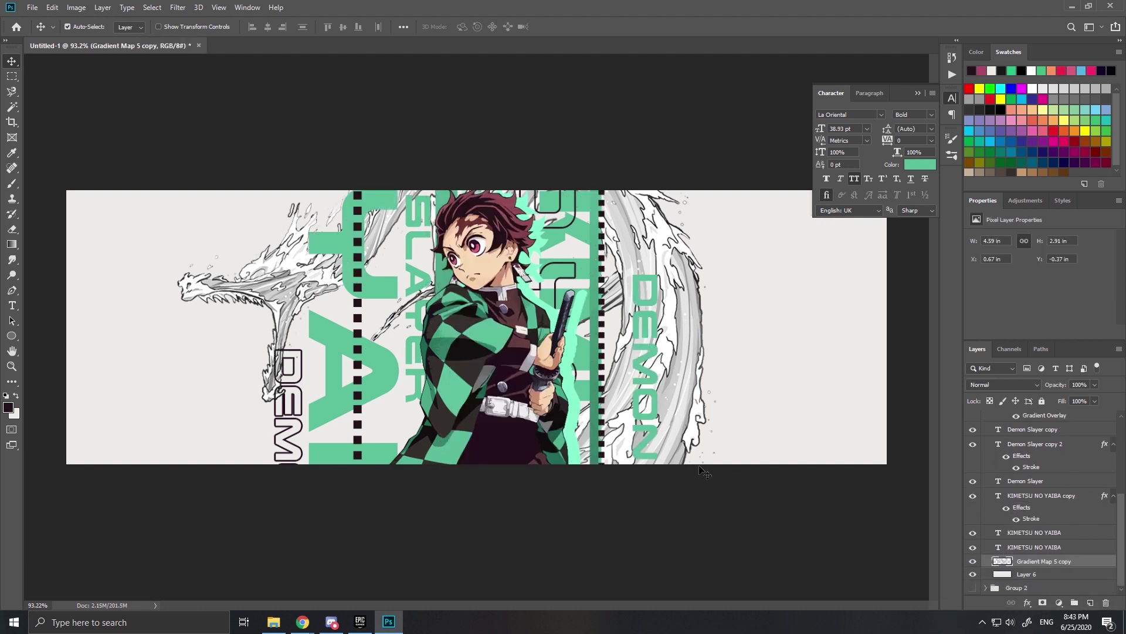
# Scale the water dragon layer up to 111.90%, about 5.14 by 3.25 in.
pyautogui.hotkey('ctrl', 't')
pyautogui.hotkey('ctrl', '-')
pyautogui.moveTo(716, 473); pyautogui.dragTo(738, 491)
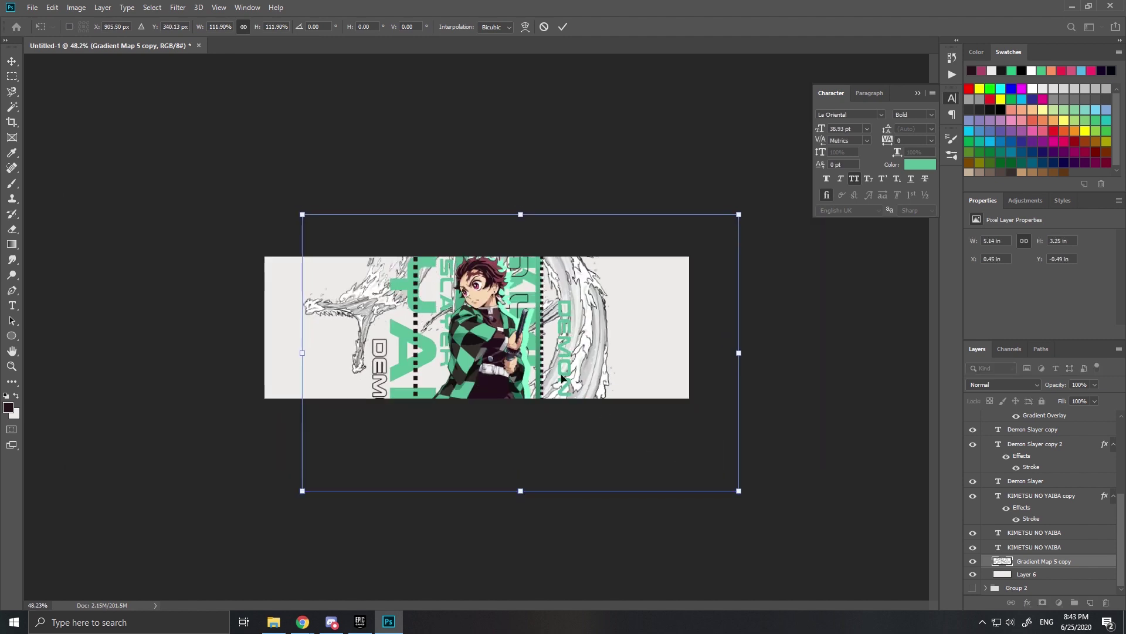
pyautogui.press('Return')
# Enlarge the character render and its mint-green duplicate together to about 1.4 by 2.32 in.
pyautogui.scroll(5, 581, 375)
pyautogui.click(554, 312)
pyautogui.scroll(5, 556, 311)
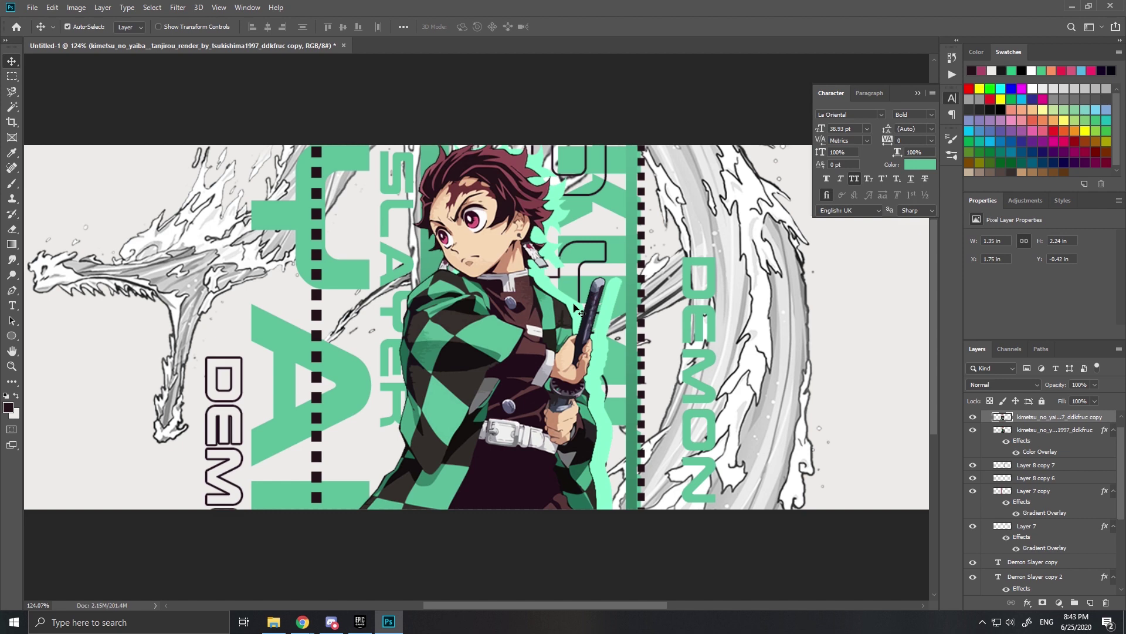
pyautogui.hotkey('ctrl', 't')
pyautogui.scroll(-3, 578, 323)
pyautogui.moveTo(587, 490)
pyautogui.mouseDown()
pyautogui.moveTo(605, 509)
pyautogui.moveTo(590, 499)
pyautogui.mouseUp()
pyautogui.press('Return')
pyautogui.scroll(2, 543, 367)
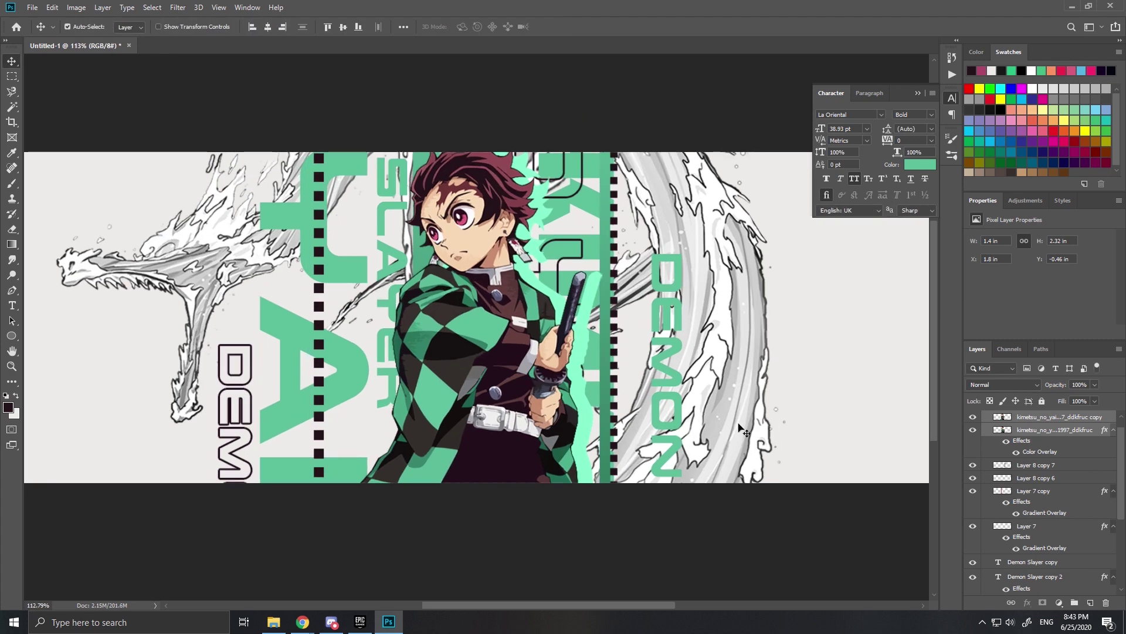
# Lower the water dragon layer's opacity, and merge the duplicated typography, gradient strip and dotted column layers into one.
pyautogui.click(755, 413)
pyautogui.click(1095, 385)
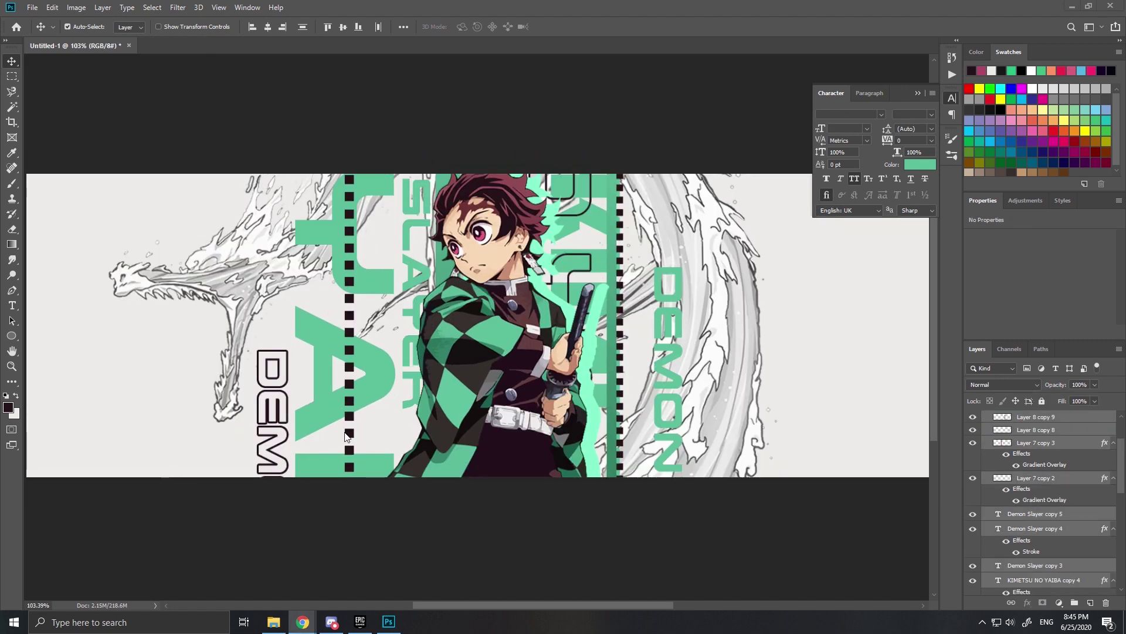
pyautogui.scroll(3, 1068, 428)
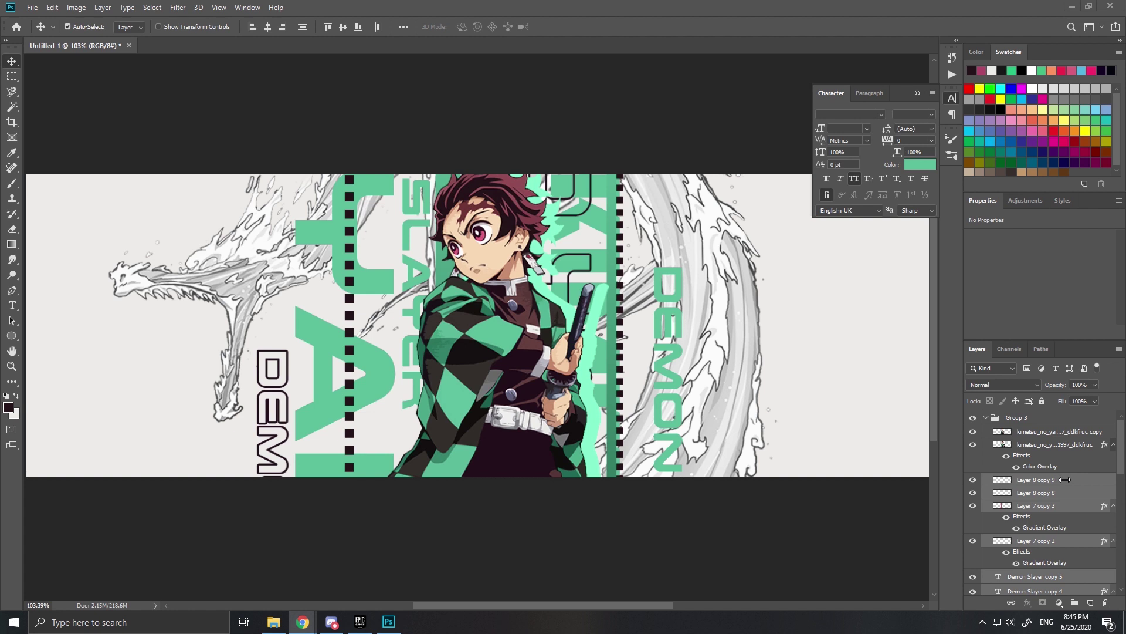
pyautogui.click(1070, 483)
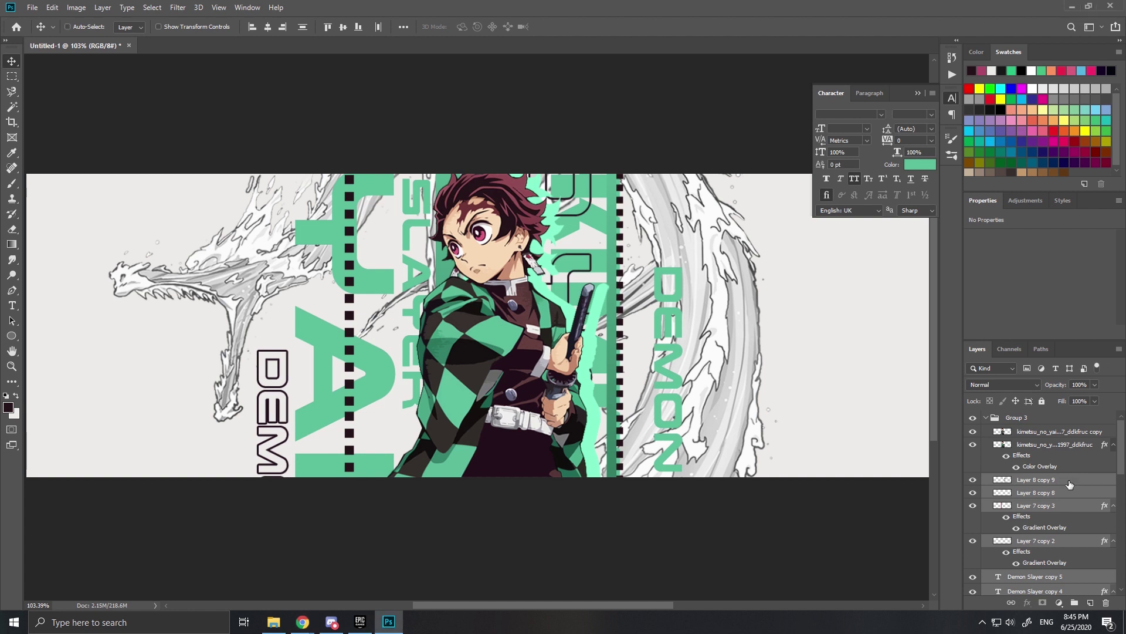
pyautogui.scroll(-5, 1070, 484)
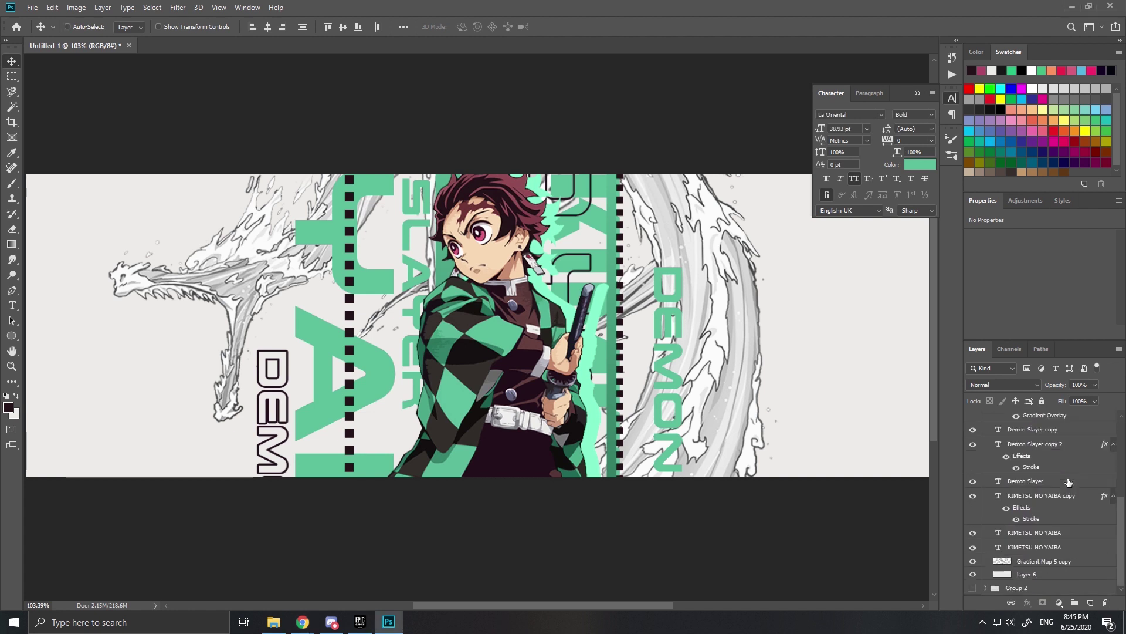
pyautogui.scroll(-5, 757, 423)
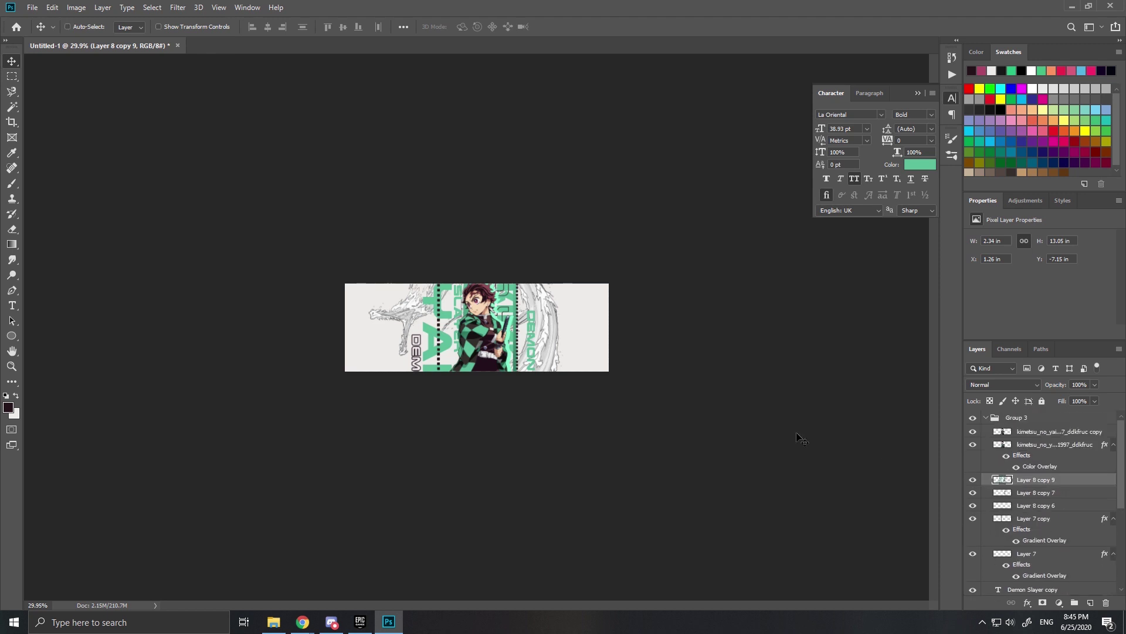
# Scale the merged typography layer up to about 4.5 by 25.07 in so it spreads across the banner.
pyautogui.hotkey('ctrl', 't')
pyautogui.scroll(-1, 540, 593)
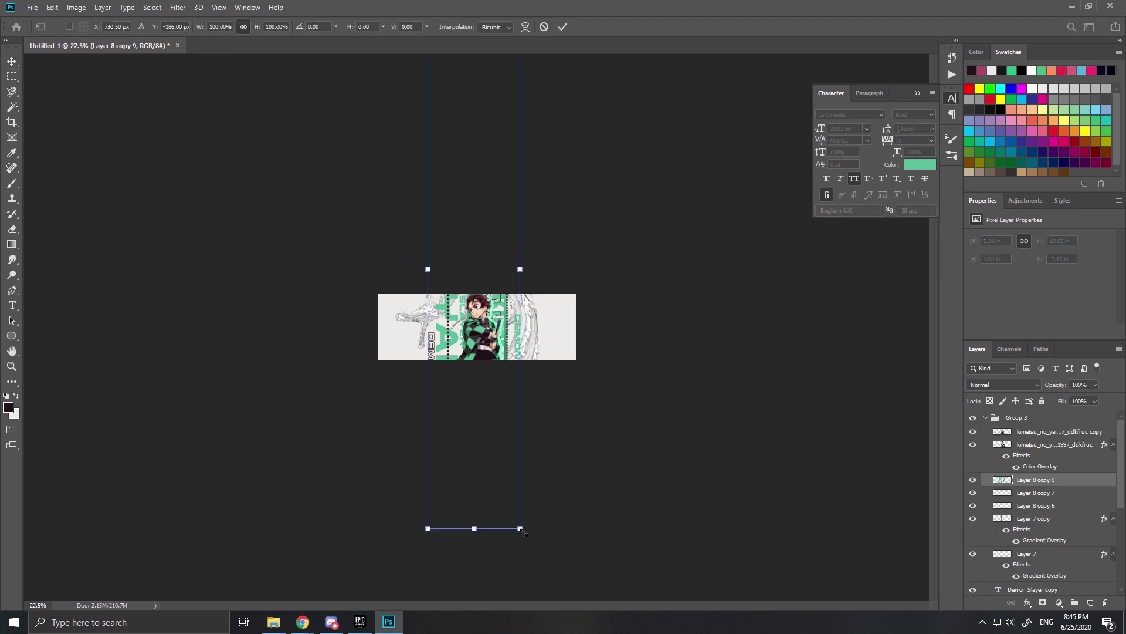
pyautogui.moveTo(524, 531); pyautogui.dragTo(679, 596)
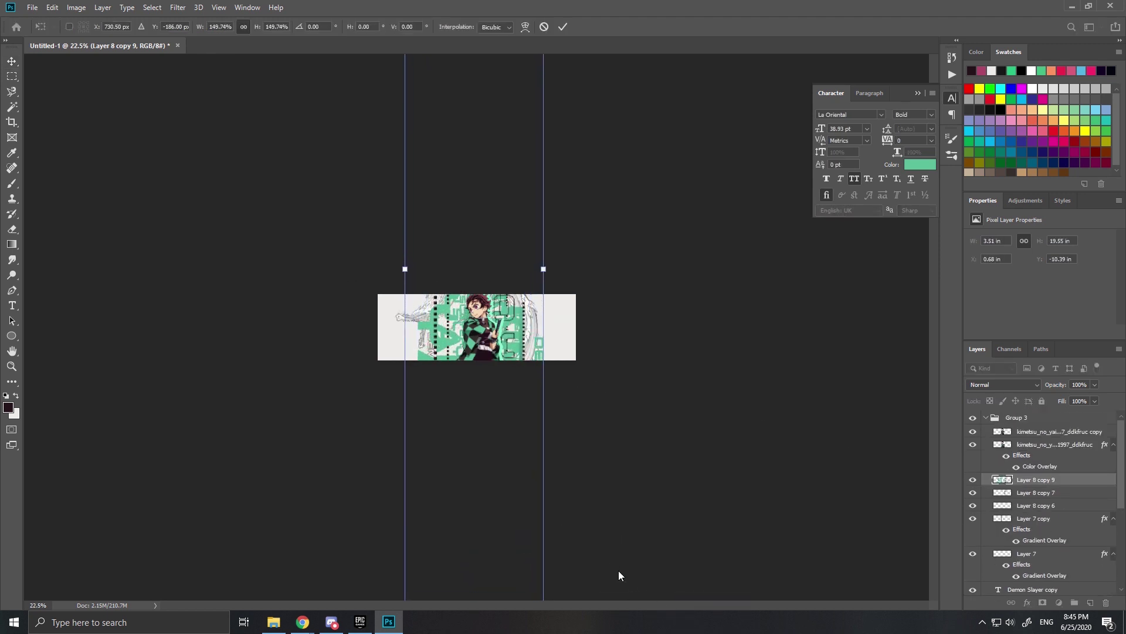
pyautogui.scroll(-2, 477, 462)
pyautogui.moveTo(477, 462); pyautogui.dragTo(474, 437)
pyautogui.moveTo(513, 485); pyautogui.dragTo(578, 539)
pyautogui.scroll(5, 473, 395)
pyautogui.press('Return')
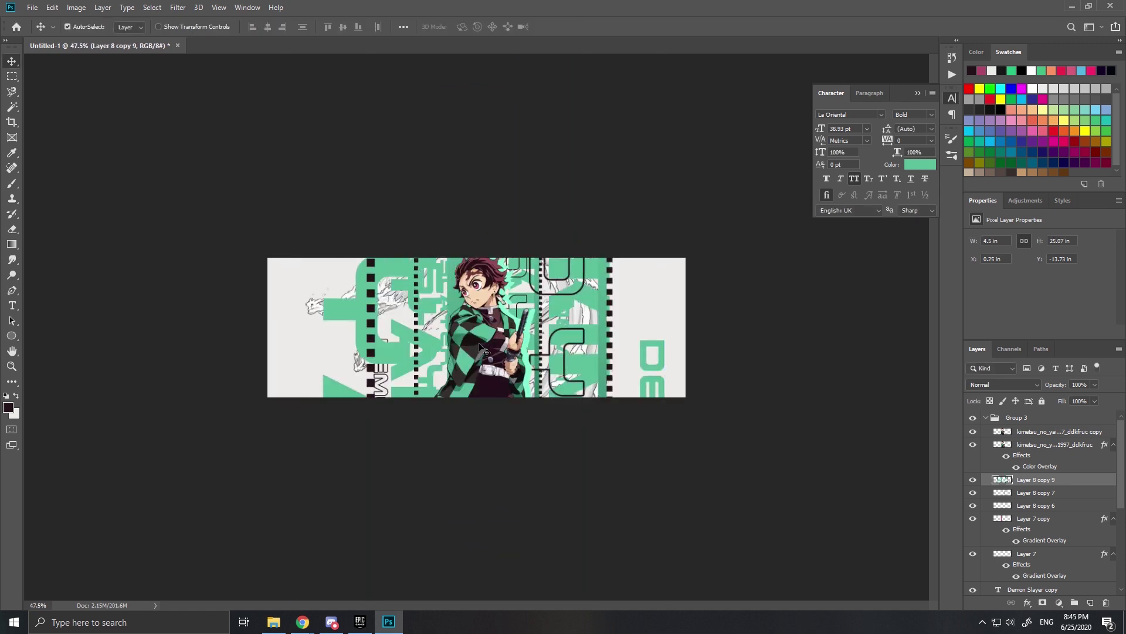
# Set the enlarged typography layer's opacity to 18%.
pyautogui.scroll(2, 473, 394)
pyautogui.scroll(-1, 473, 395)
pyautogui.moveTo(1048, 399); pyautogui.dragTo(1048, 399)
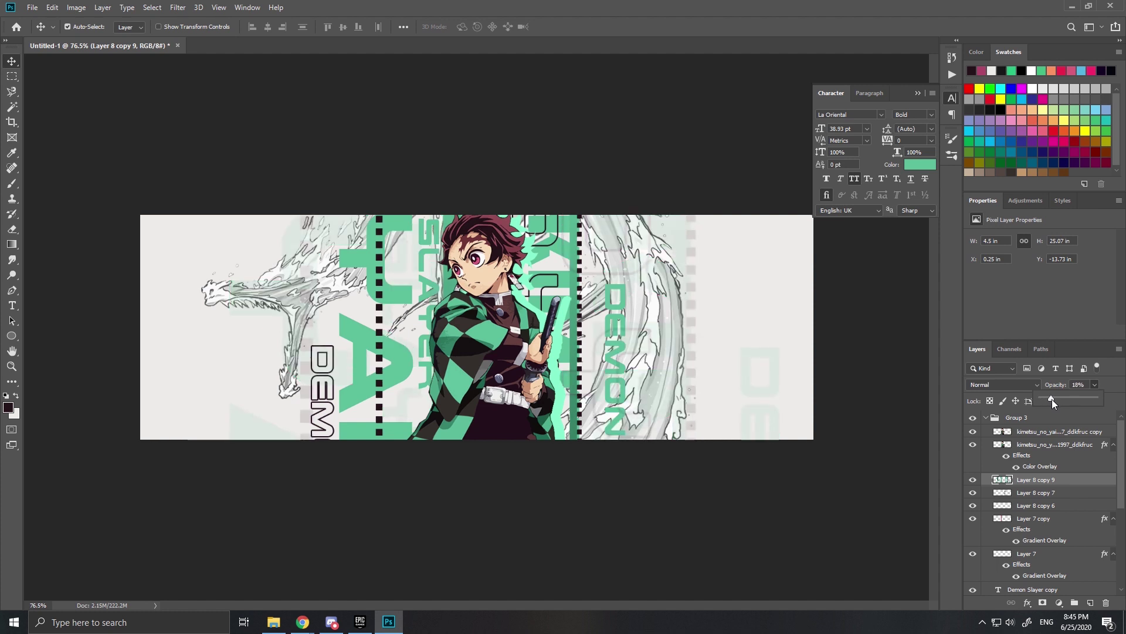
# Fade the outer parts of the enlarged typography layer with a soft 417 px Eraser.
pyautogui.click(11, 229)
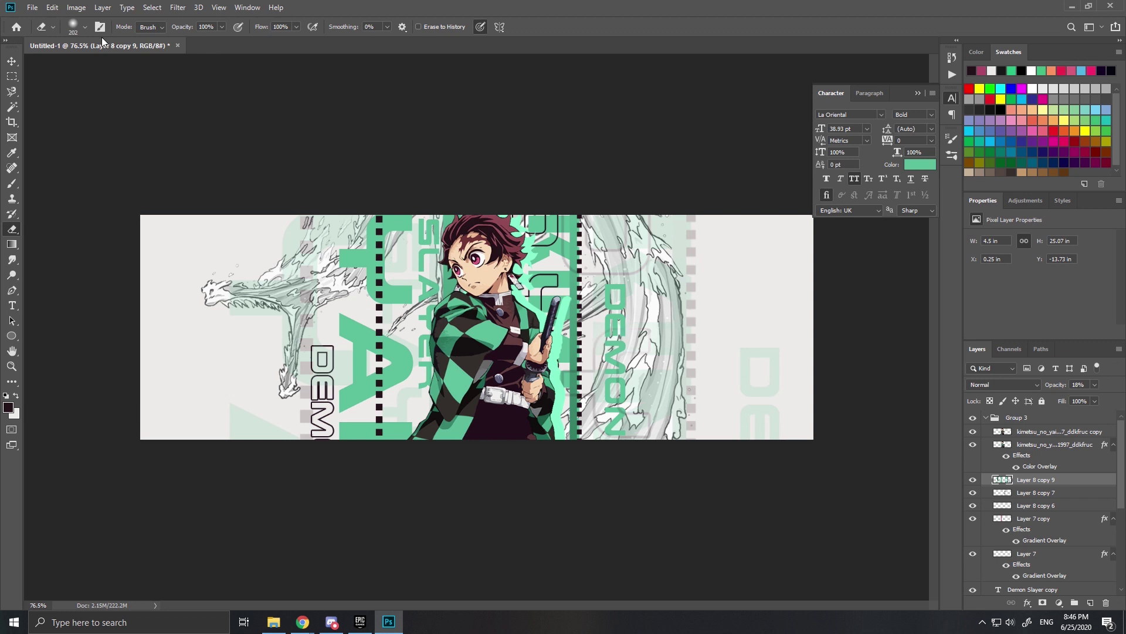
pyautogui.click(85, 27)
pyautogui.moveTo(122, 65); pyautogui.dragTo(130, 63)
pyautogui.moveTo(769, 385)
pyautogui.mouseDown()
pyautogui.moveTo(762, 288)
pyautogui.moveTo(618, 140)
pyautogui.mouseUp()
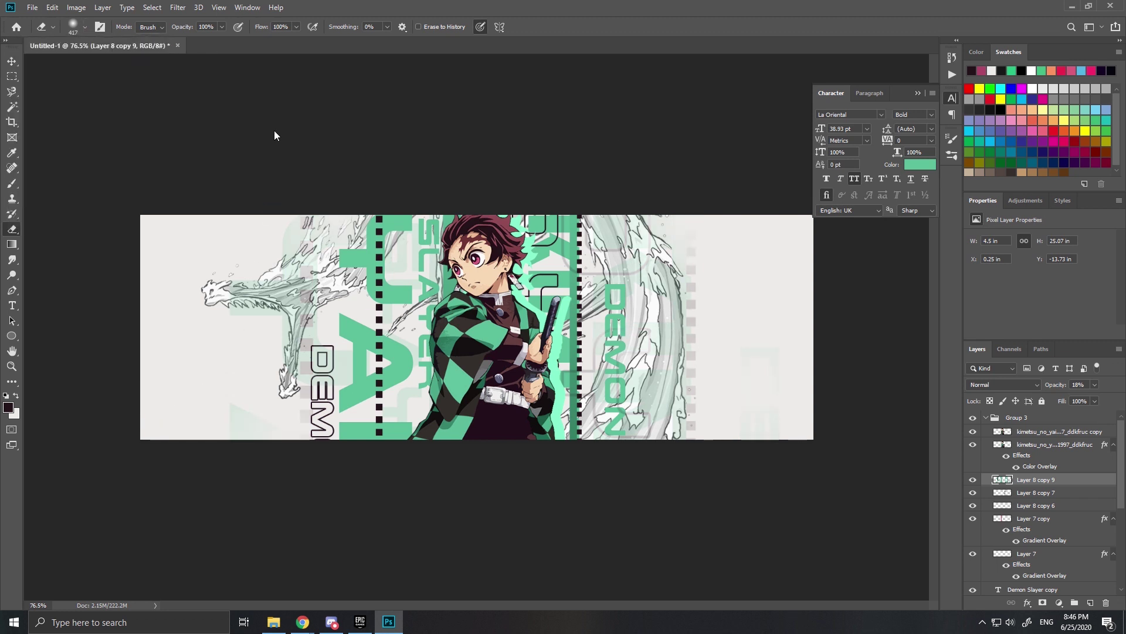
pyautogui.scroll(1, 476, 334)
pyautogui.scroll(2, 474, 356)
pyautogui.press('v')
pyautogui.scroll(-8, 522, 385)
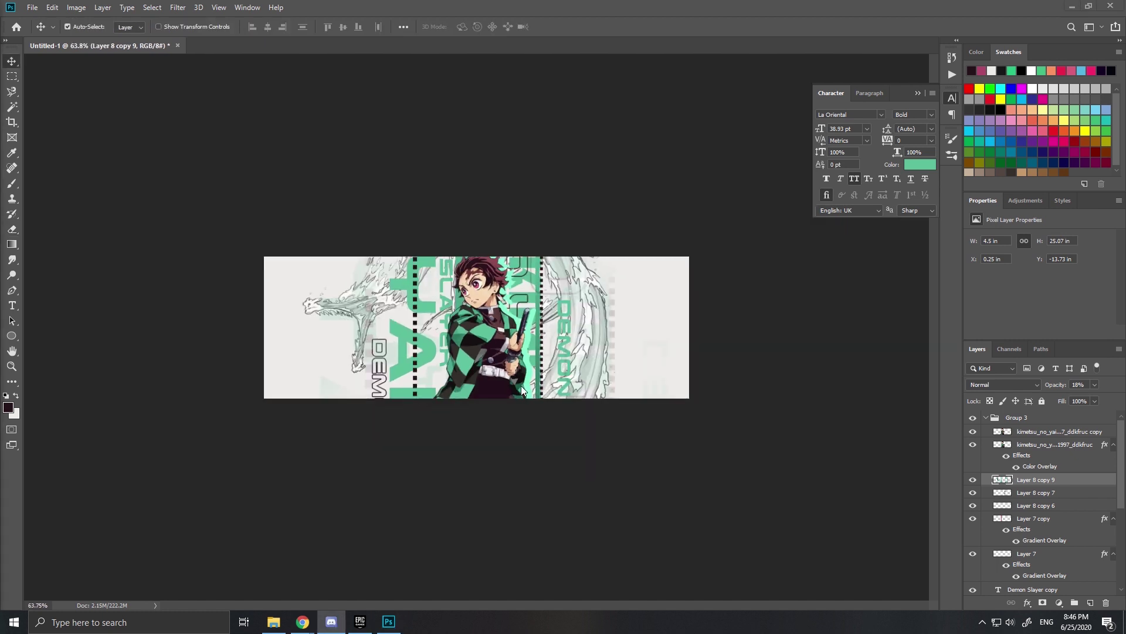
pyautogui.scroll(6, 522, 384)
# Duplicate the layers from Layer 8 copy 7 down to the lowest KIMETSU NO YAIBA text and merge the copies into one layer.
pyautogui.click(1027, 494)
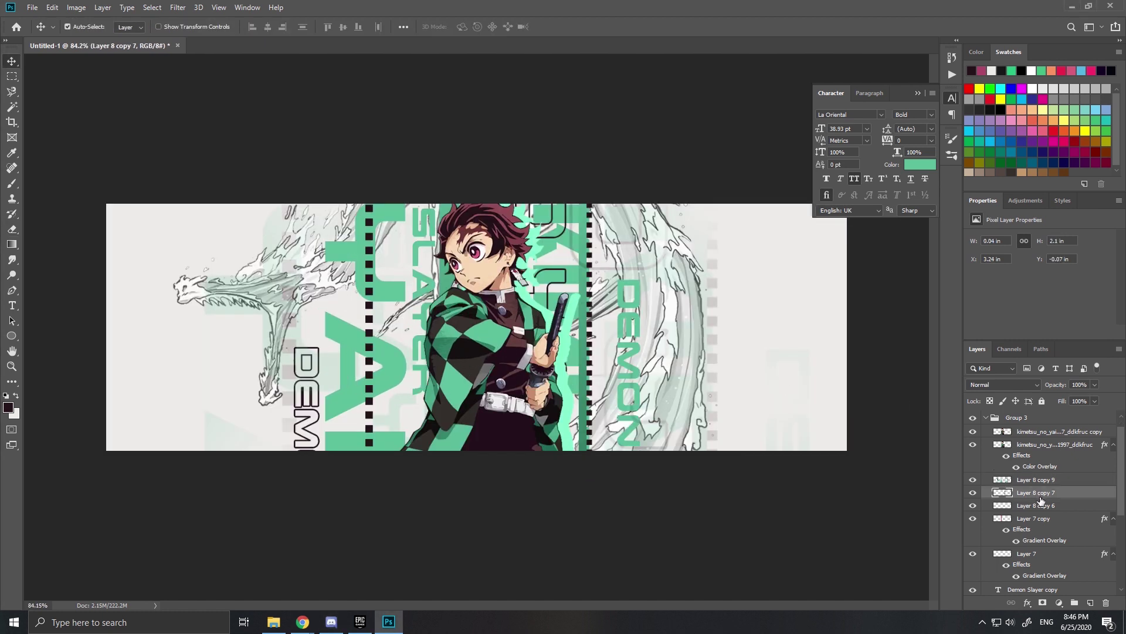
pyautogui.scroll(-4, 1040, 517)
pyautogui.keyDown('shift'); pyautogui.click(1041, 555); pyautogui.keyUp('shift')
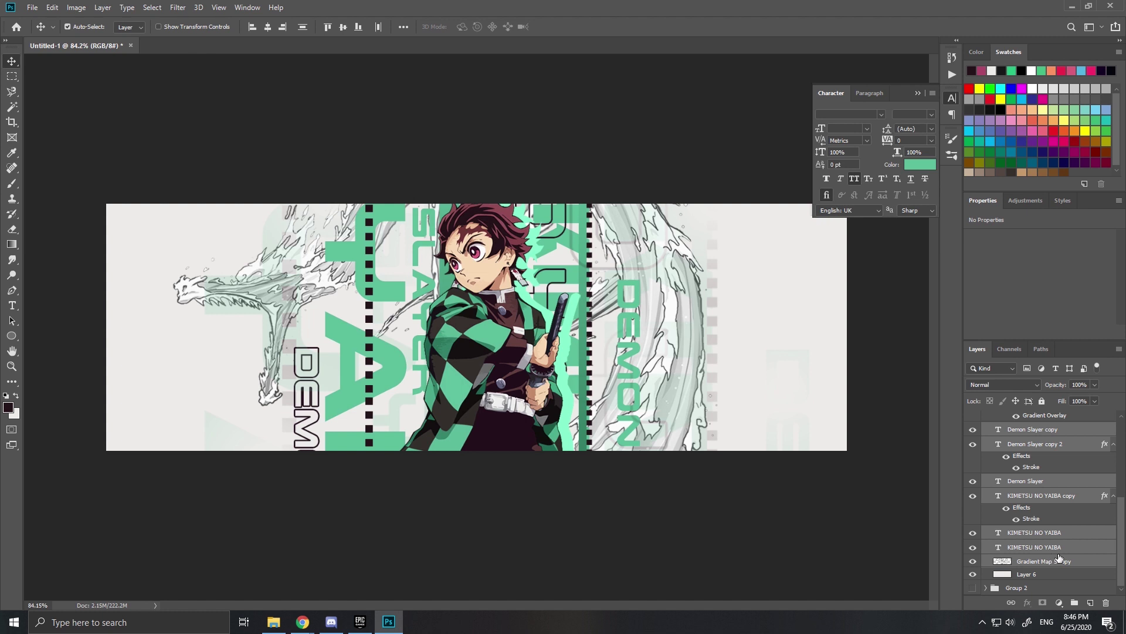
pyautogui.click(1058, 554)
pyautogui.scroll(5, 1062, 546)
pyautogui.keyDown('shift'); pyautogui.click(1036, 498); pyautogui.keyUp('shift')
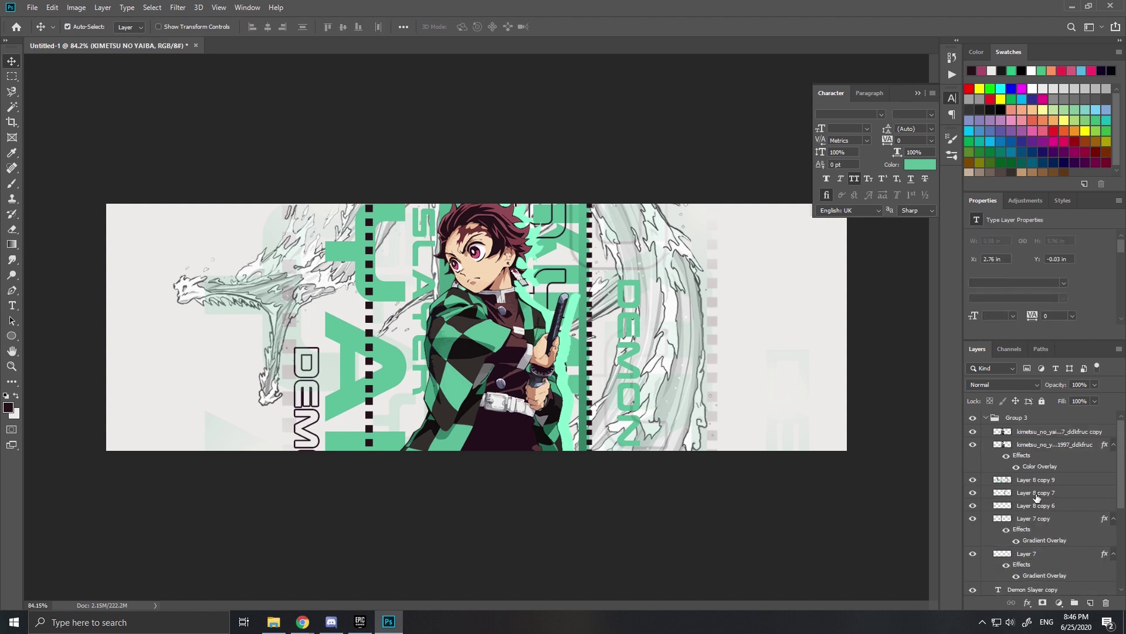
pyautogui.hotkey('ctrl', 'j')
pyautogui.hotkey('ctrl', 'e')
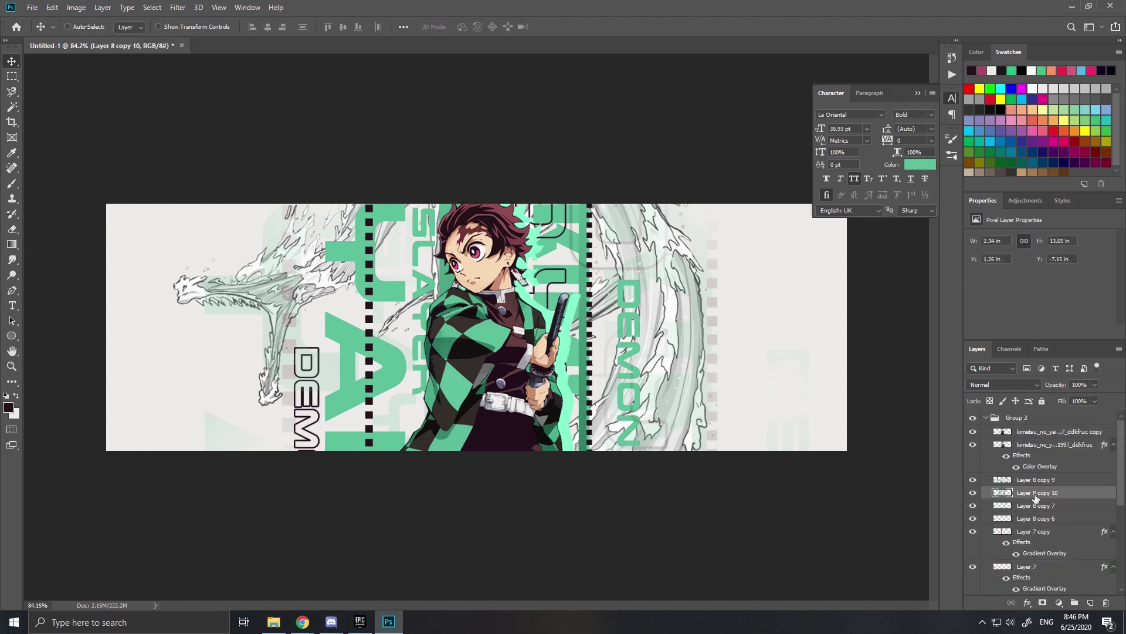
# Scale the merged copy to 104.67%, about 2.45 by 13.66 in, and place it over the banner's right side.
pyautogui.hotkey('ctrl', 't')
pyautogui.scroll(-6, 569, 556)
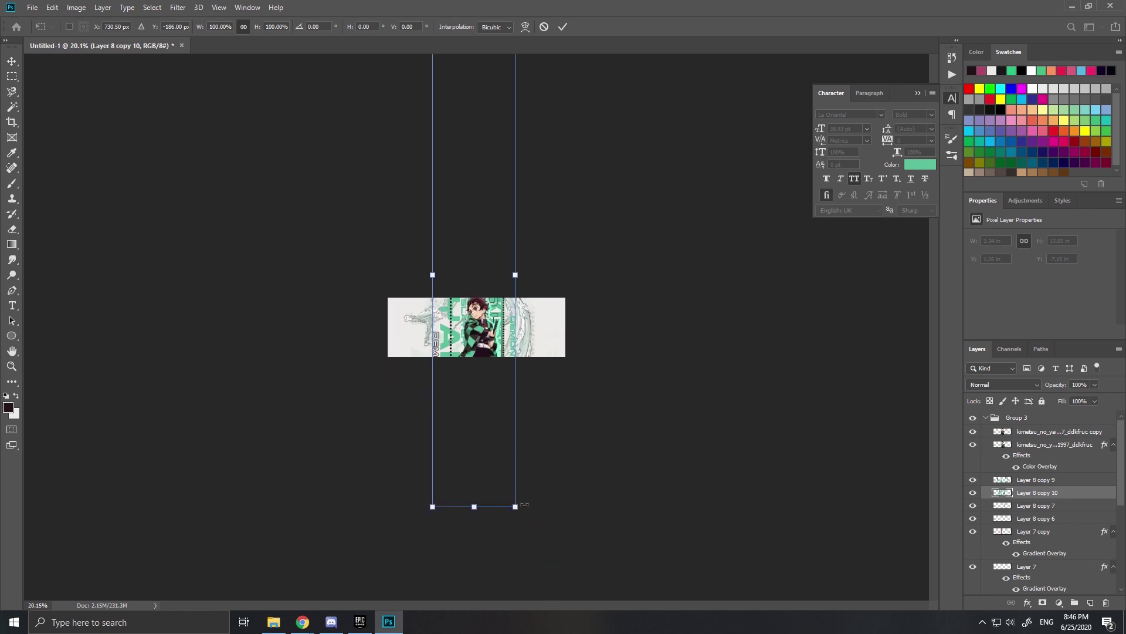
pyautogui.moveTo(518, 506); pyautogui.dragTo(615, 464)
pyautogui.scroll(7, 615, 460)
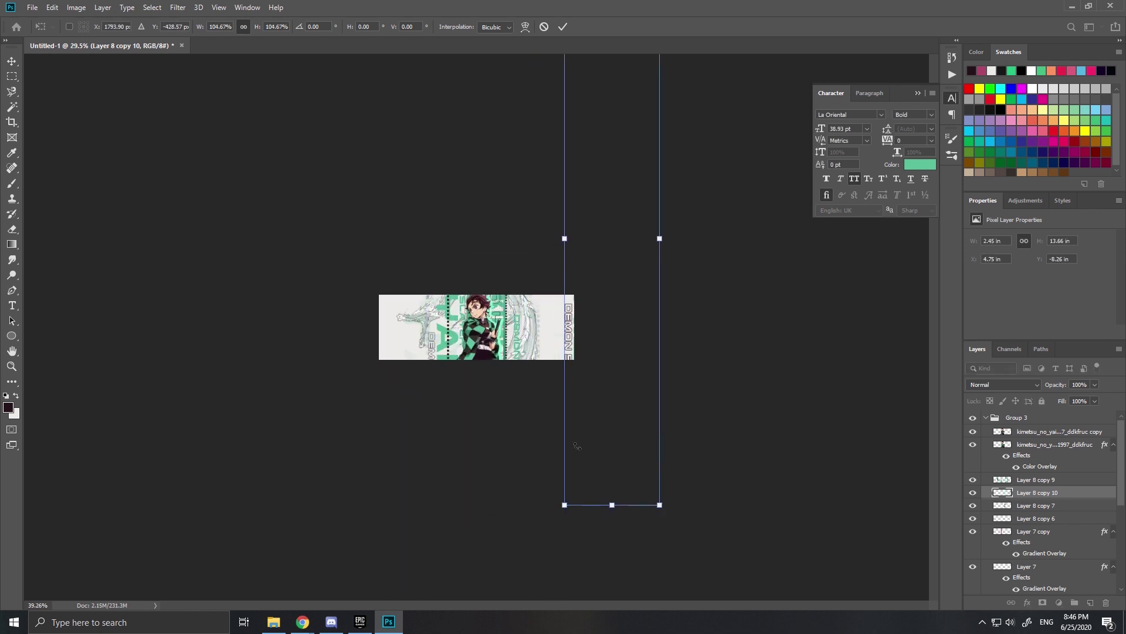
pyautogui.moveTo(700, 397); pyautogui.dragTo(842, 282)
pyautogui.scroll(3, 689, 400)
pyautogui.press('Return')
pyautogui.moveTo(543, 335); pyautogui.dragTo(545, 333)
# Duplicate the merged typography copy and place the duplicate at the banner's left edge, at about X -2 in, Y -8.7 in.
pyautogui.moveTo(673, 314); pyautogui.dragTo(179, 420)
pyautogui.hotkey('ctrl', 'z')
pyautogui.hotkey('ctrl', 't')
pyautogui.moveTo(630, 329); pyautogui.dragTo(92, 430)
pyautogui.press('Return')
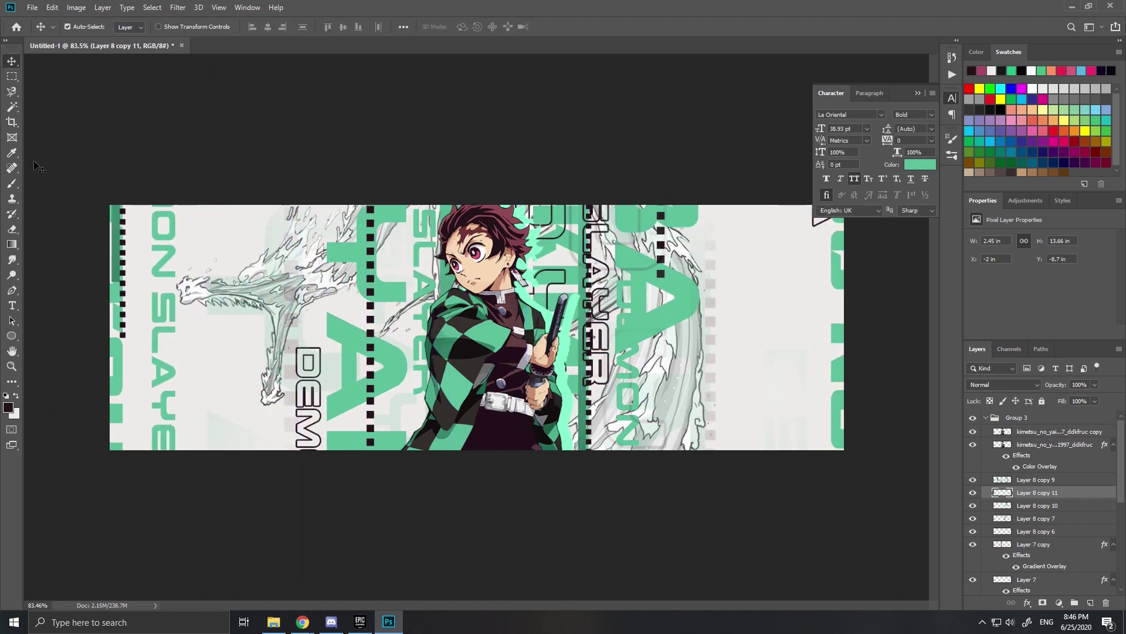
# Delete the green Demon Slayer text from the left-edge typography copy using a rectangular selection.
pyautogui.click(12, 76)
pyautogui.moveTo(205, 454); pyautogui.dragTo(141, 189)
pyautogui.press('Delete')
pyautogui.hotkey('ctrl', 'd')
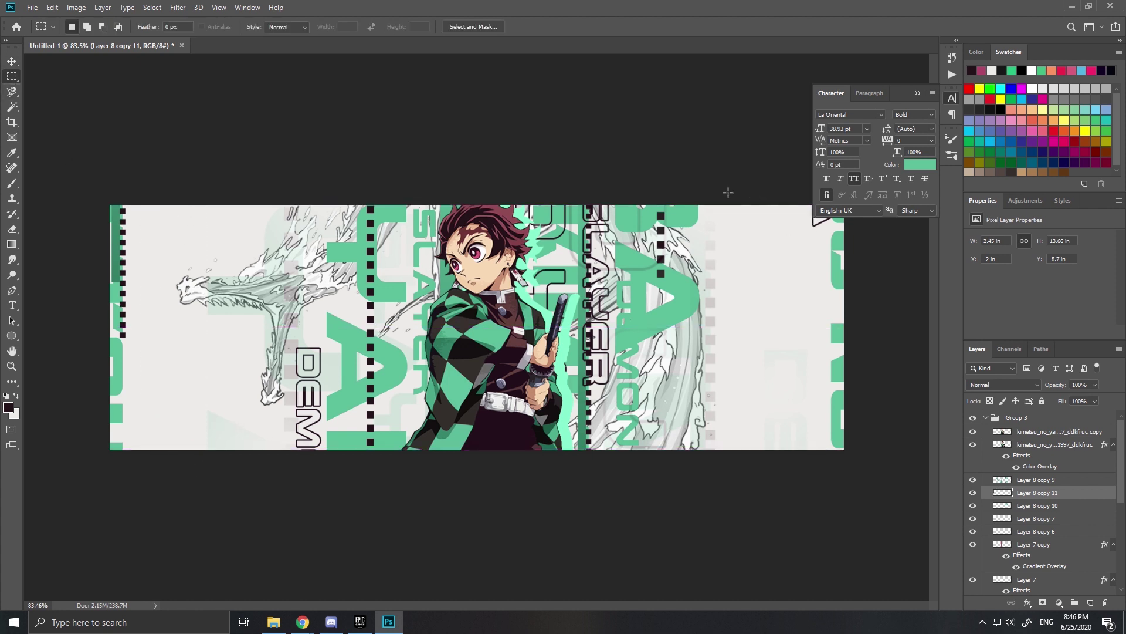
# Delete the portion of Layer 8 copy 10's typography beside the character's right side using a rectangular selection, then deselect.
pyautogui.moveTo(517, 178); pyautogui.dragTo(766, 522)
pyautogui.click(1014, 506)
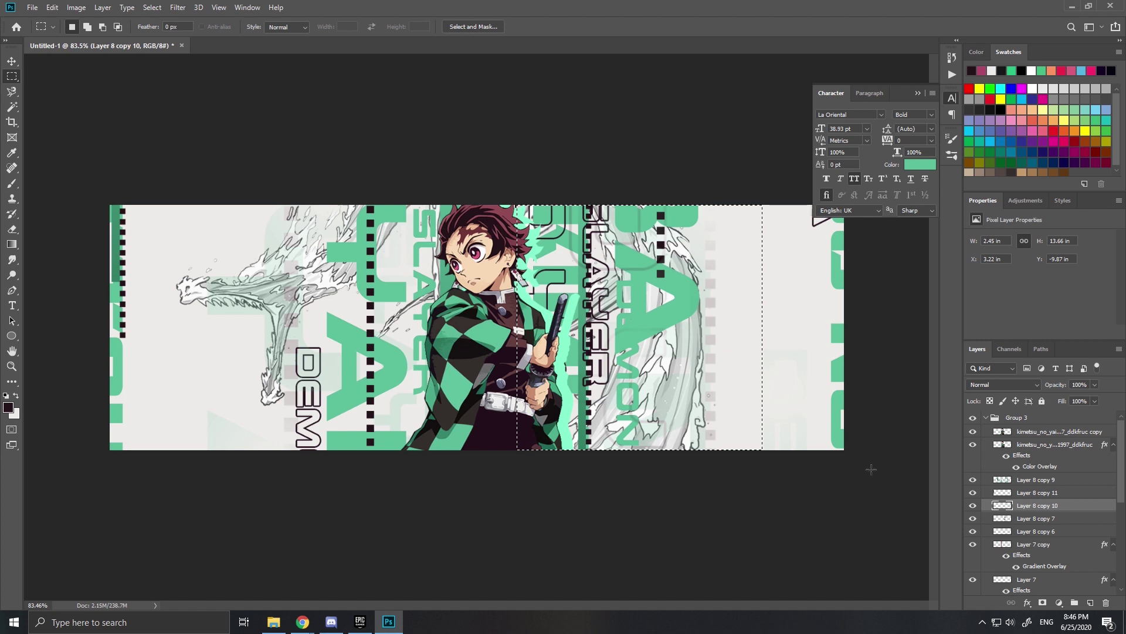
pyautogui.press('Delete')
pyautogui.hotkey('ctrl', 'd')
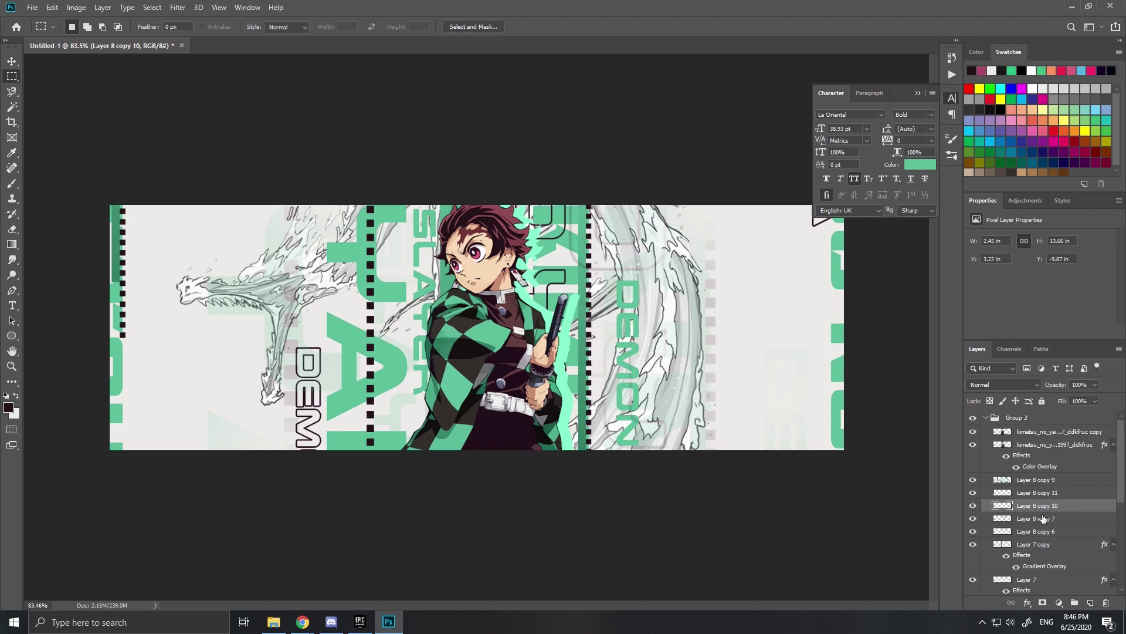
# Merge the two edge typography layers, Layer 8 copy 10 and copy 11, and lower the merged layer's opacity to about 20%.
pyautogui.click(973, 494)
pyautogui.click(974, 494)
pyautogui.click(973, 506)
pyautogui.click(972, 506)
pyautogui.click(972, 496)
pyautogui.click(972, 495)
pyautogui.keyDown('shift'); pyautogui.click(1004, 496); pyautogui.keyUp('shift')
pyautogui.hotkey('ctrl', 'e')
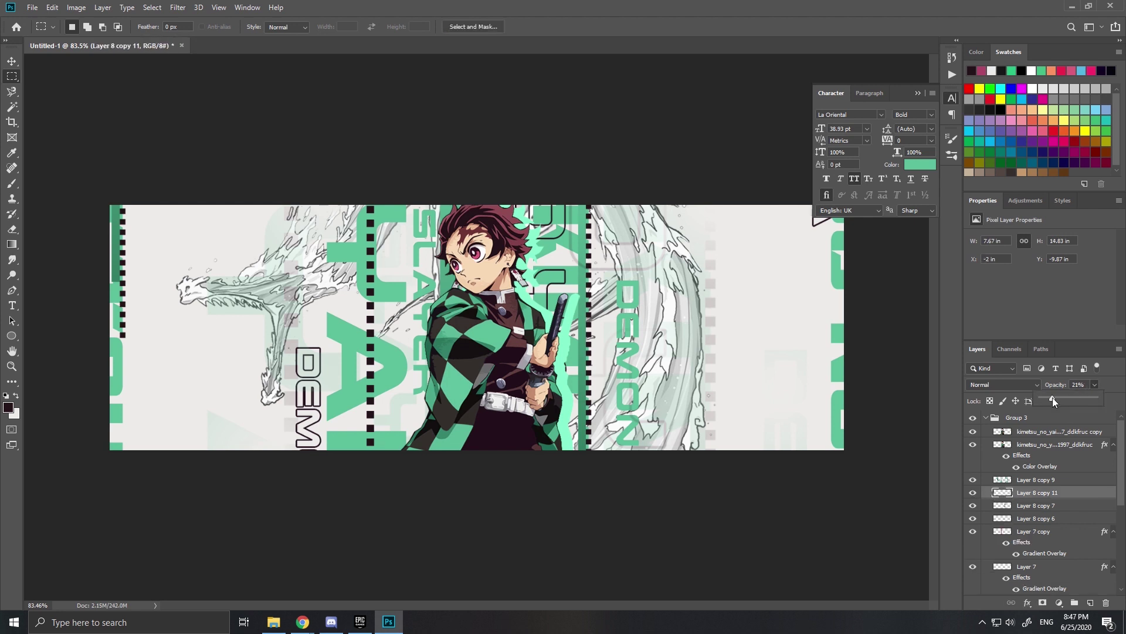
pyautogui.moveTo(1052, 397); pyautogui.dragTo(1050, 396)
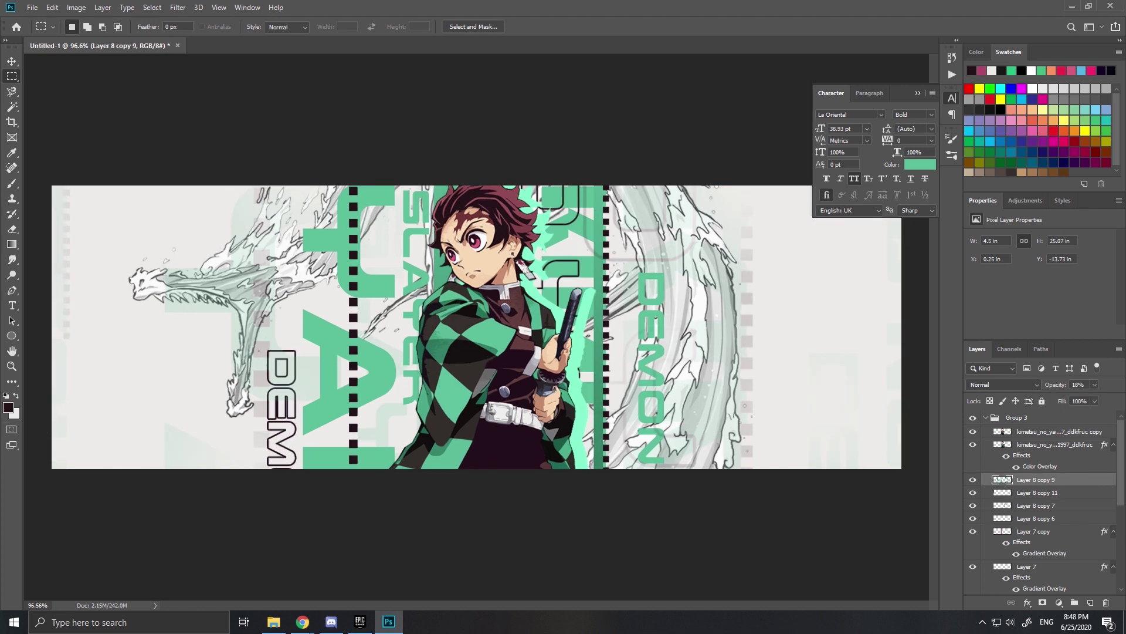
# Place the AU_FG_Texture-8 image above Layer 8 copy 9 and scale it to about 5.09 by 3.41 in to cover the banner.
pyautogui.press('Return')
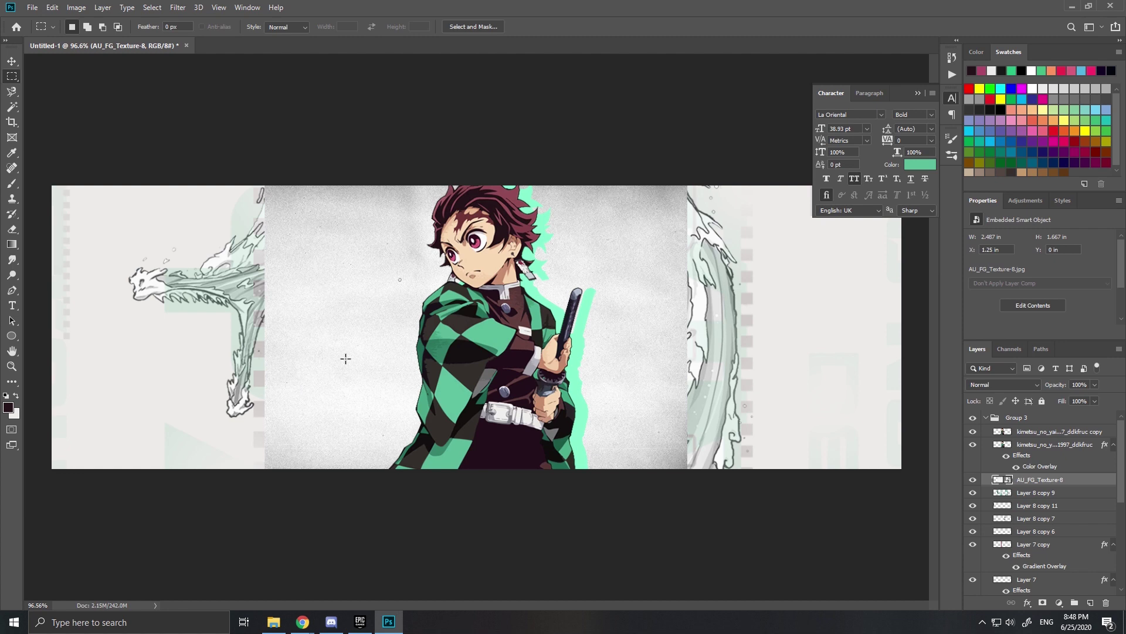
pyautogui.hotkey('ctrl', 't')
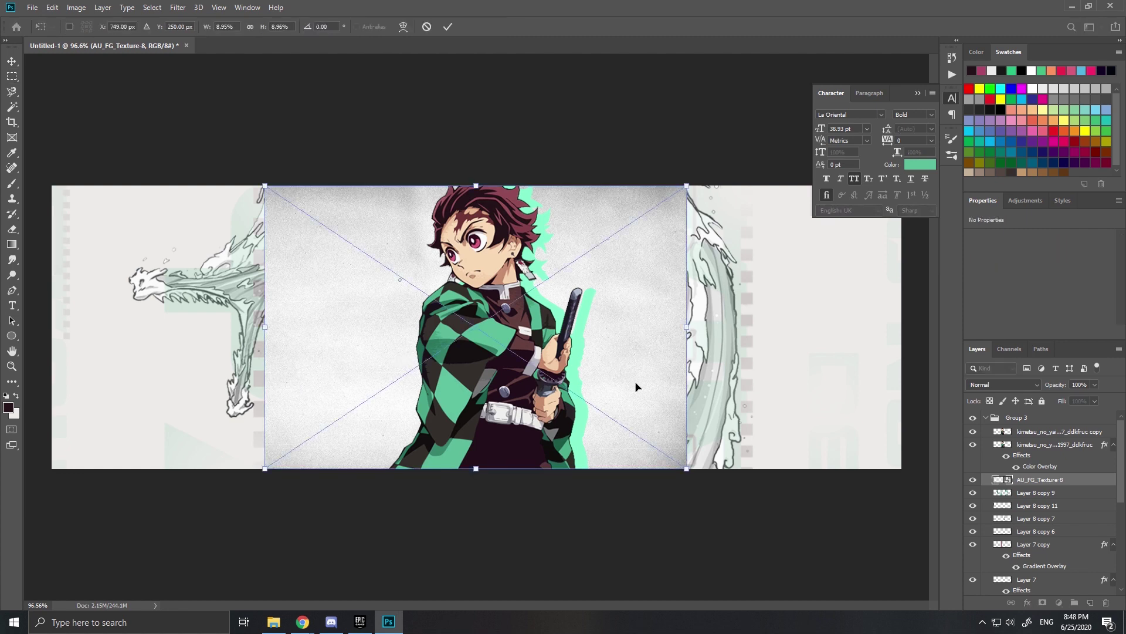
pyautogui.moveTo(686, 470); pyautogui.dragTo(900, 566)
pyautogui.press('Return')
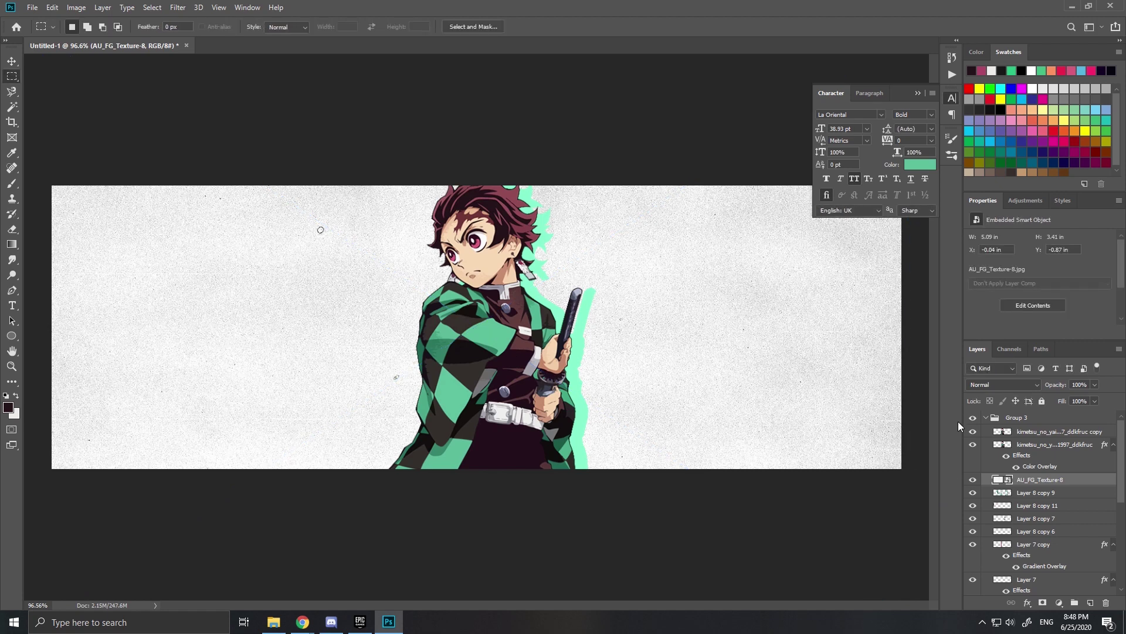
# Lower the AU_FG_Texture-8 layer's opacity to 10%, keeping its blend mode Normal.
pyautogui.click(1019, 385)
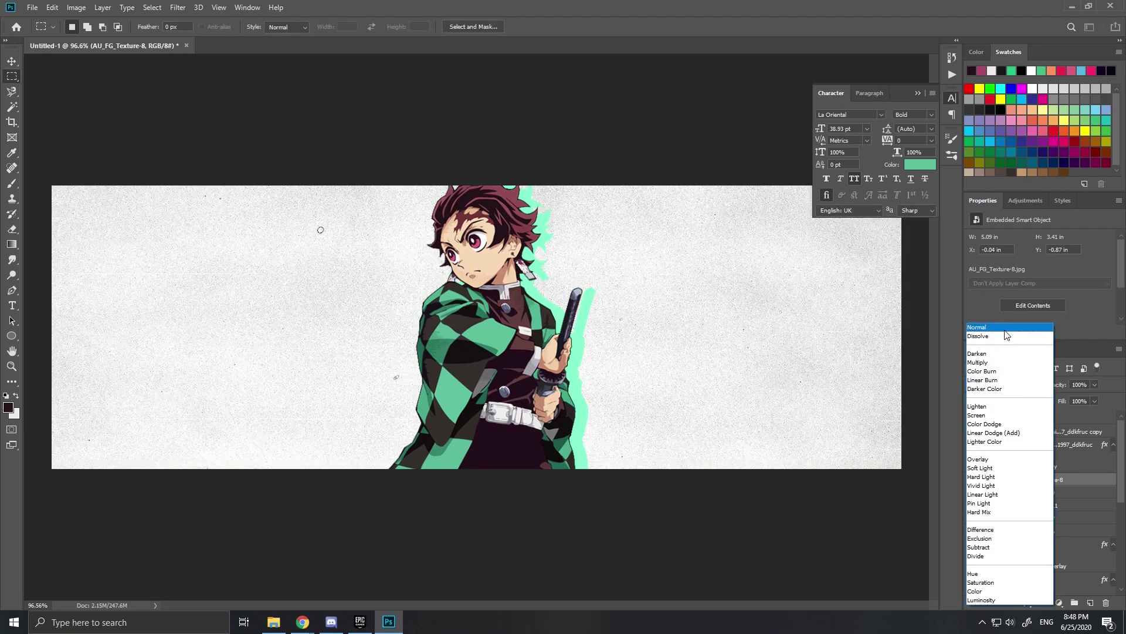
pyautogui.click(1102, 385)
pyautogui.click(1052, 396)
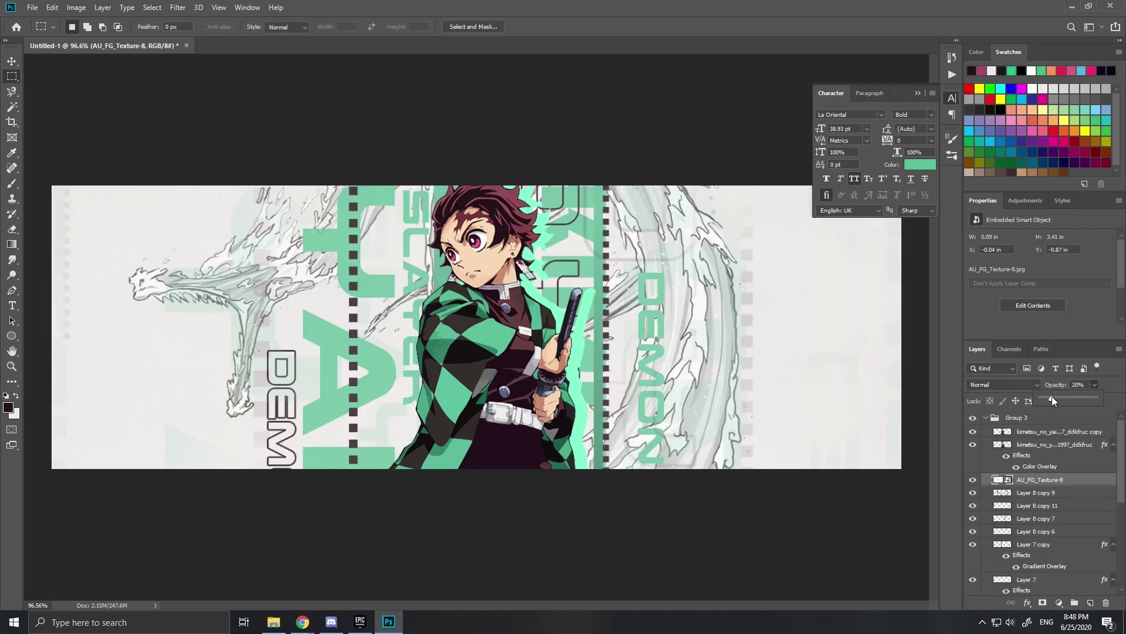
pyautogui.scroll(3, 488, 236)
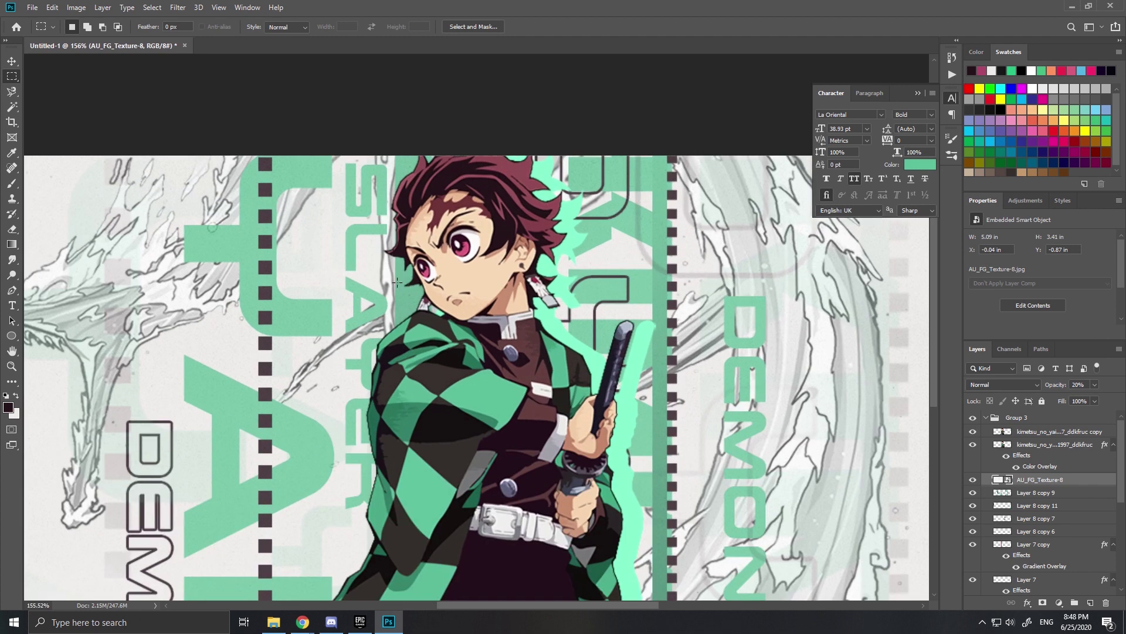
pyautogui.scroll(-3, 424, 296)
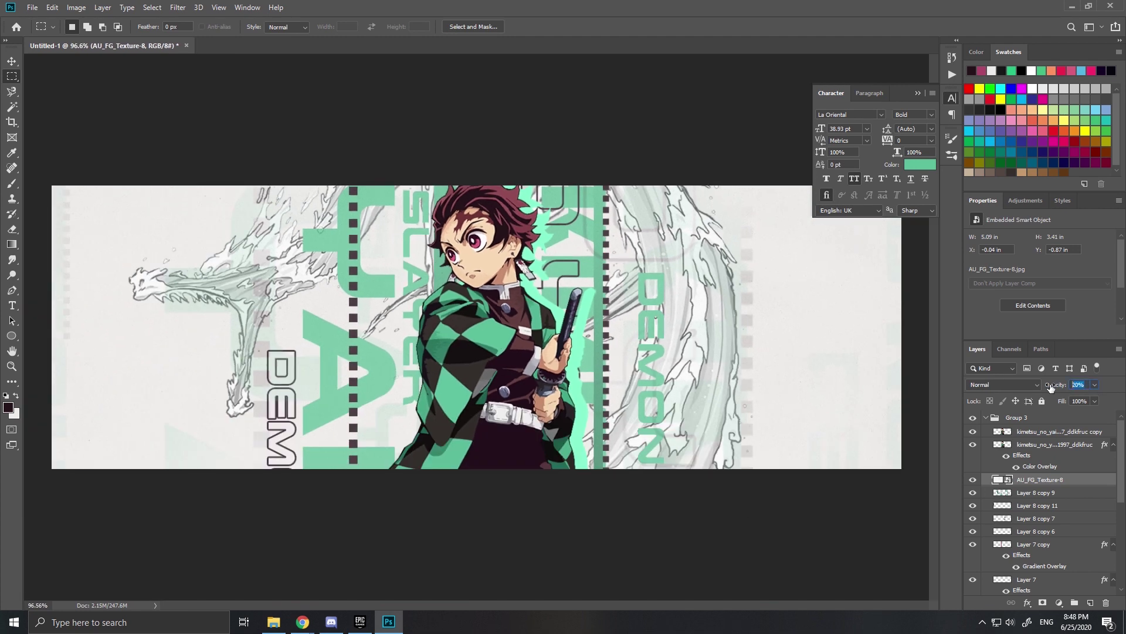
pyautogui.press('Return')
pyautogui.scroll(-1, 481, 352)
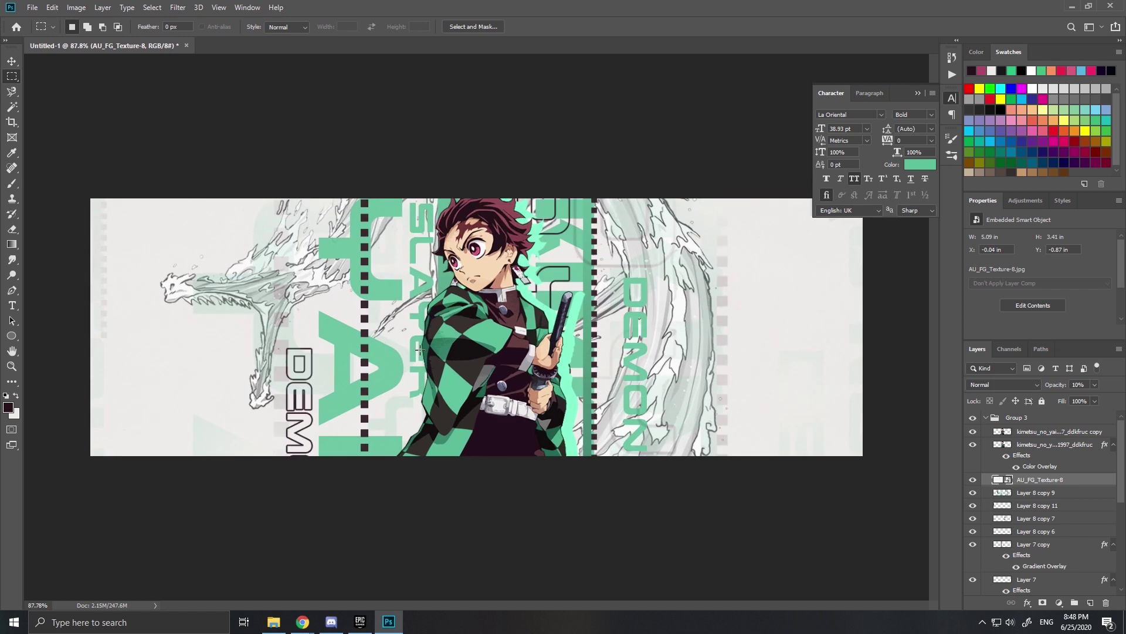
# Add a new layer above the texture and paint soft mint-green glows around the character with a 432 px brush.
pyautogui.press('b')
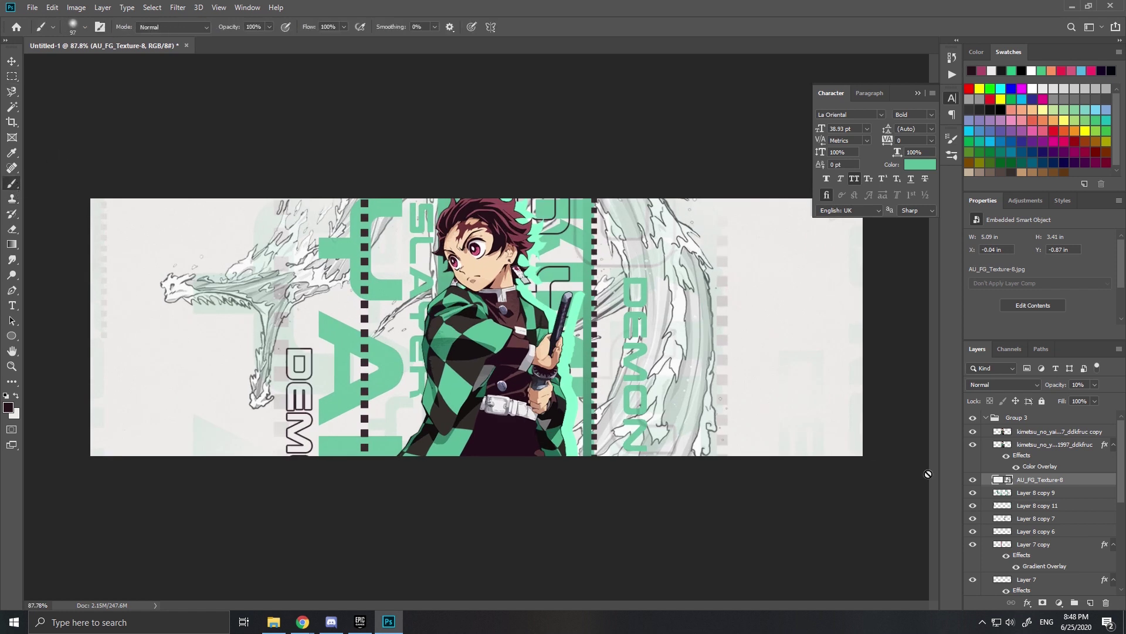
pyautogui.click(1090, 602)
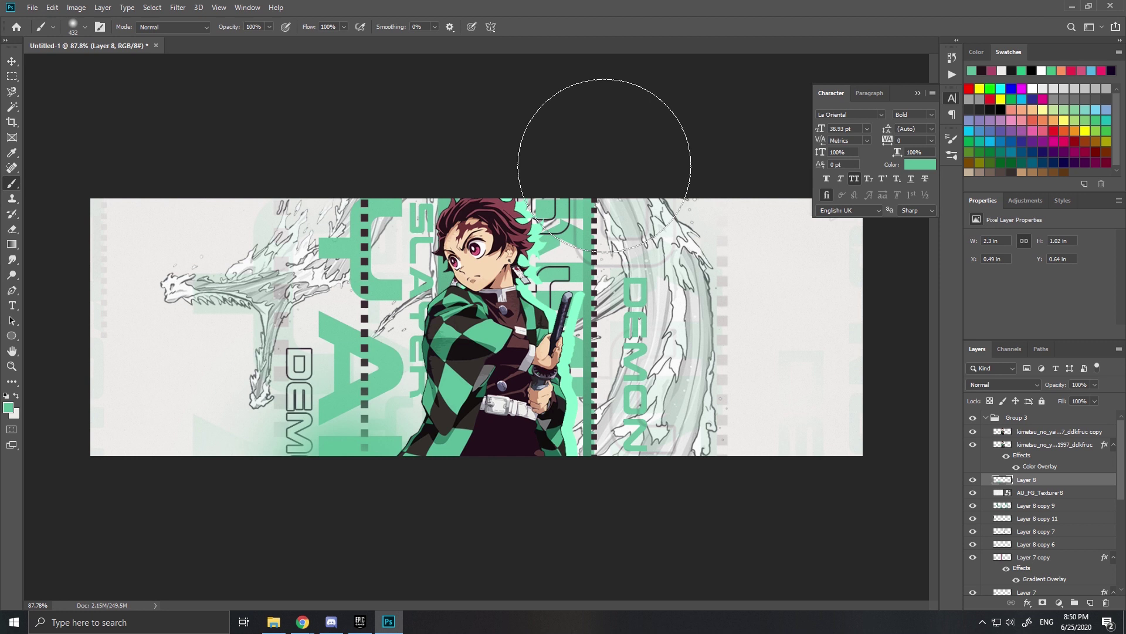
pyautogui.click(604, 164)
# Set the painted glow layer's blend mode to Screen and its opacity to 40%.
pyautogui.click(1003, 384)
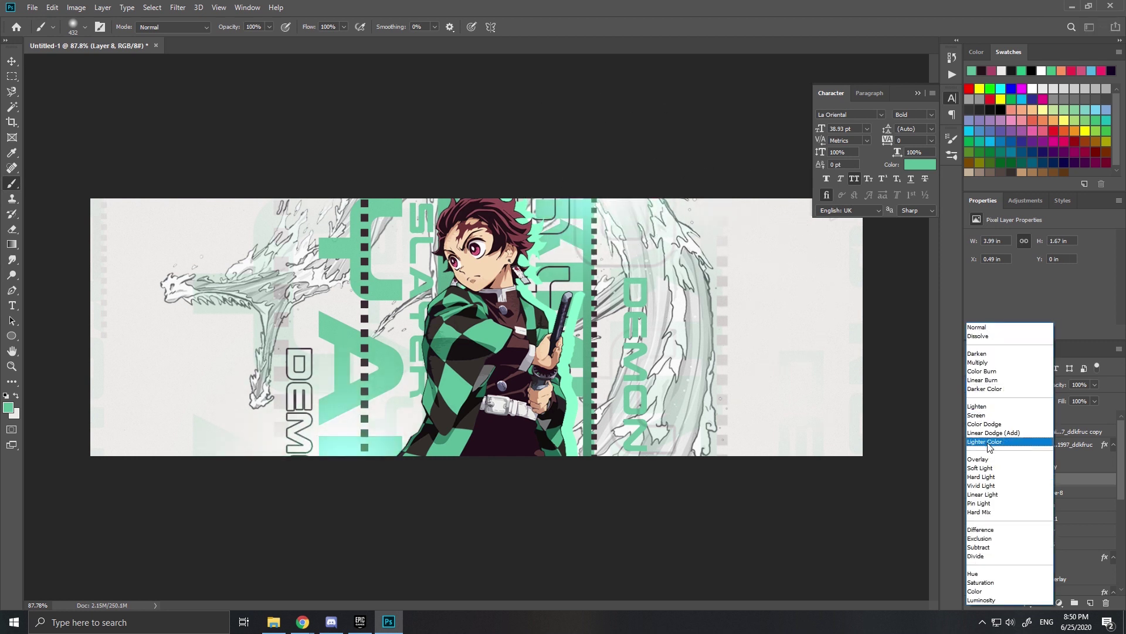
pyautogui.click(977, 415)
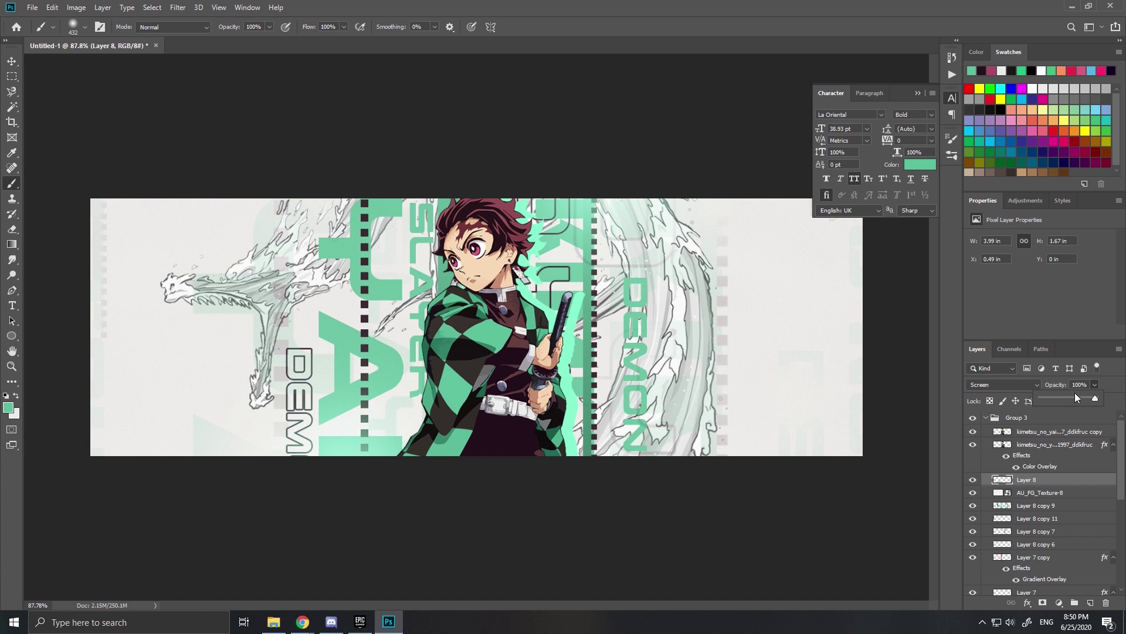
pyautogui.moveTo(1069, 399); pyautogui.dragTo(1063, 399)
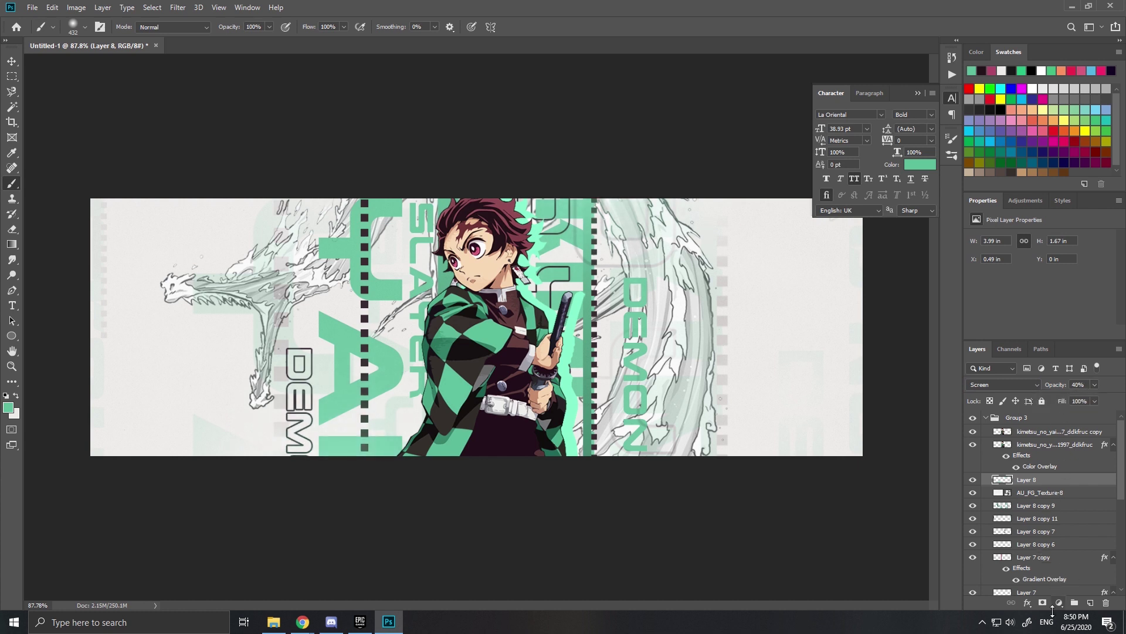
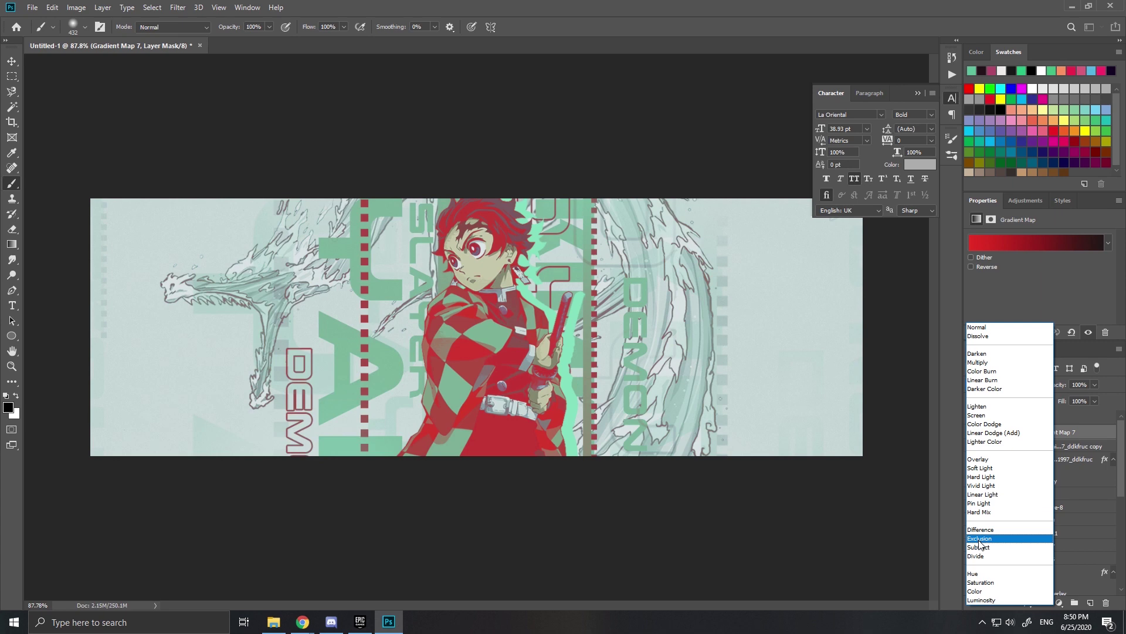
# Set the Gradient Map 7 layer's blend mode to Hue and recolor its gradient's first stop to blue #0c21e8.
pyautogui.click(981, 573)
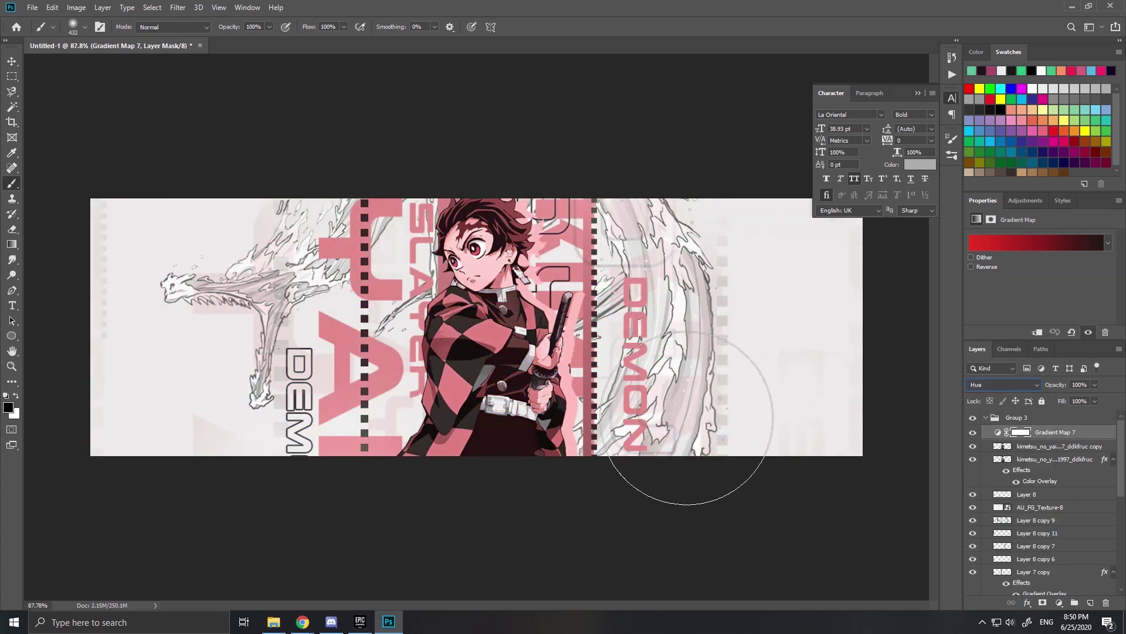
pyautogui.click(1008, 242)
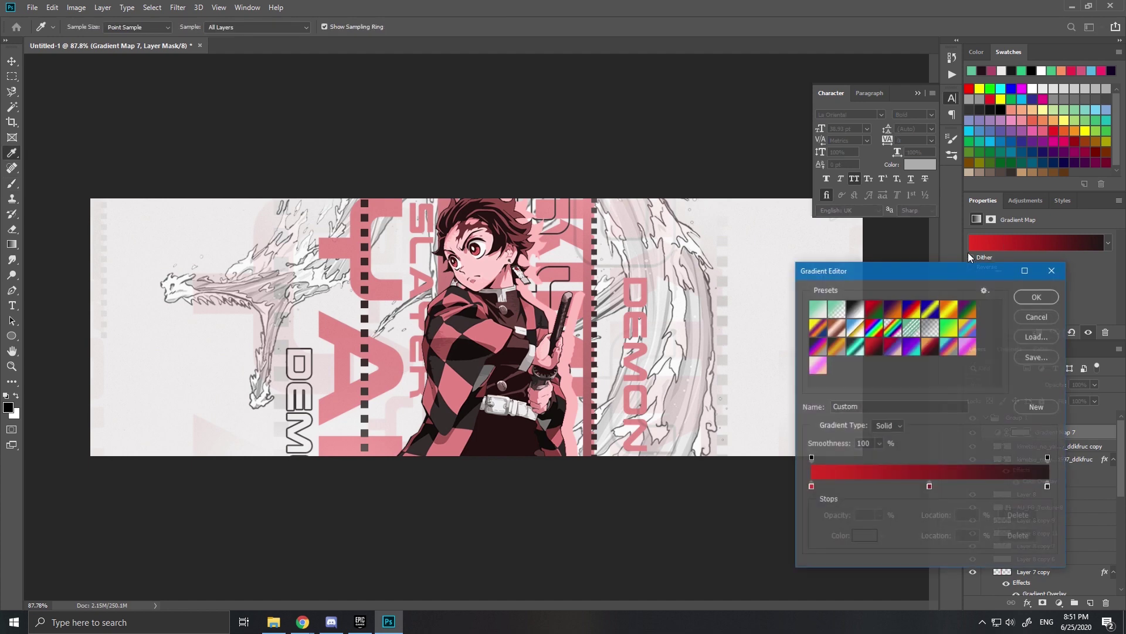
pyautogui.click(811, 485)
pyautogui.click(862, 535)
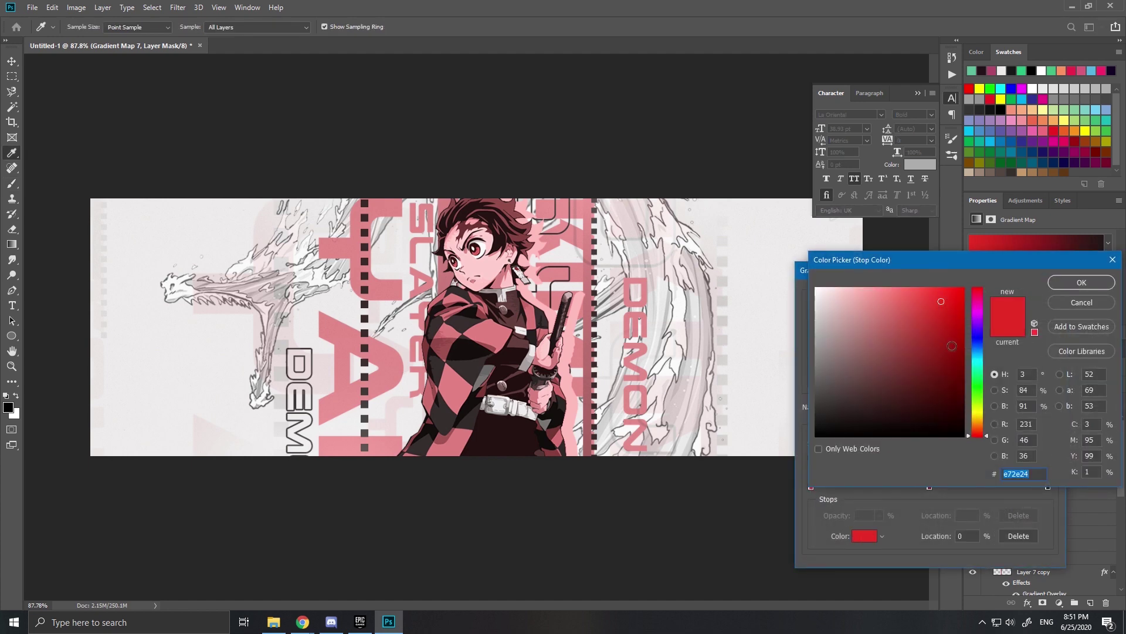
pyautogui.click(978, 355)
pyautogui.moveTo(974, 403); pyautogui.dragTo(977, 426)
pyautogui.moveTo(977, 337)
pyautogui.mouseDown()
pyautogui.moveTo(983, 380)
pyautogui.moveTo(981, 353)
pyautogui.moveTo(958, 342)
pyautogui.moveTo(957, 300)
pyautogui.mouseUp()
pyautogui.click(964, 301)
pyautogui.click(975, 339)
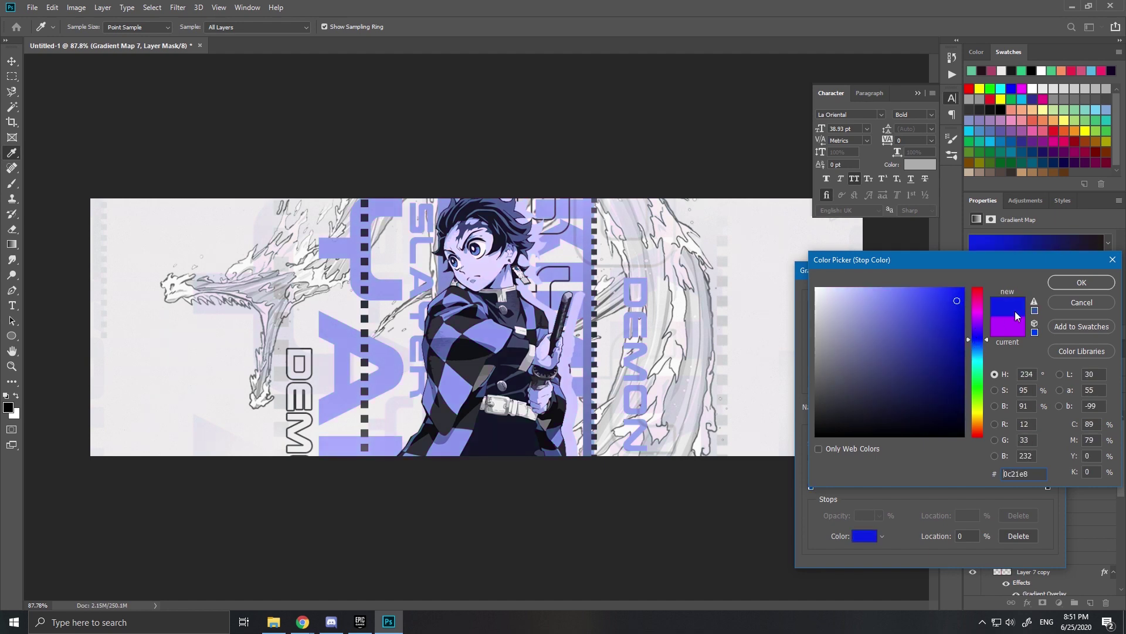
pyautogui.click(1068, 279)
pyautogui.click(1024, 295)
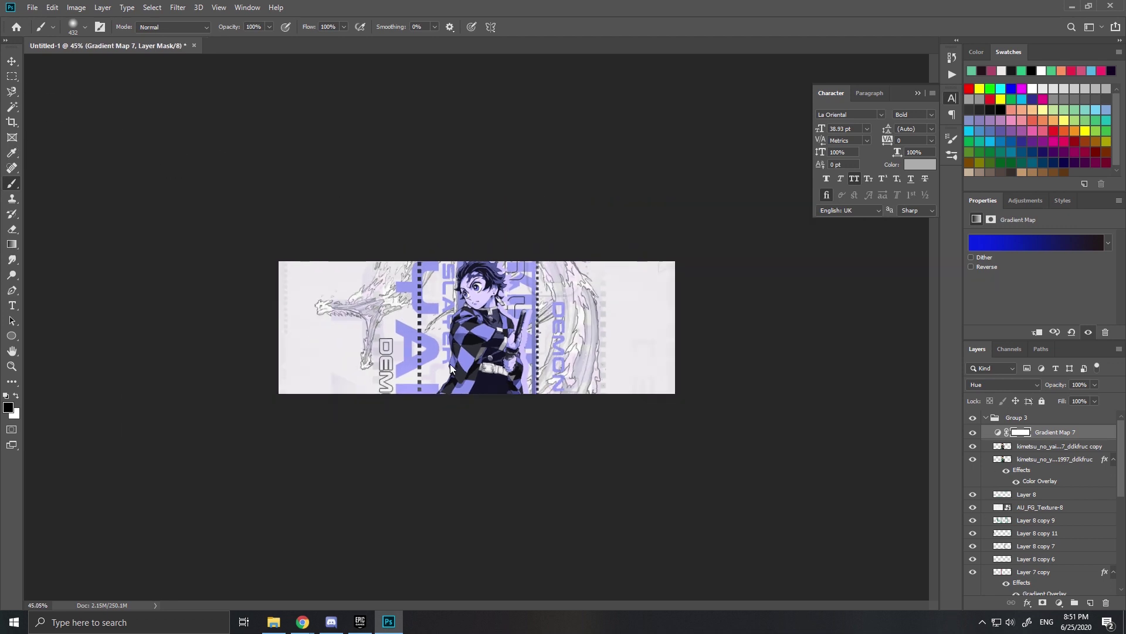
pyautogui.click(975, 433)
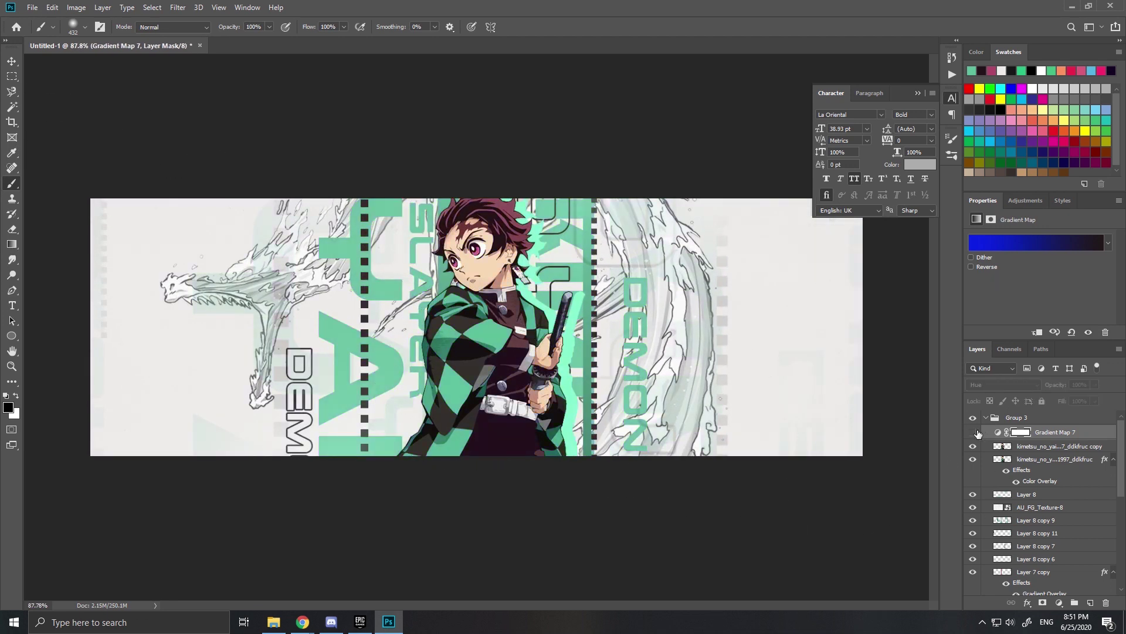
pyautogui.click(975, 433)
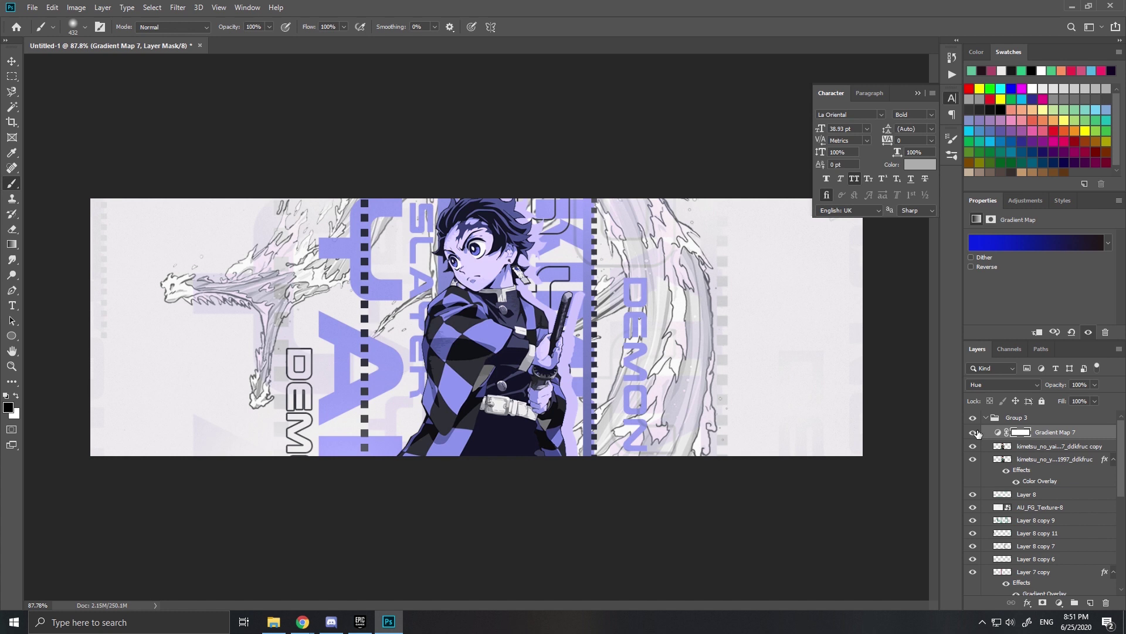
# Add a Hue/Saturation adjustment with Hue -39, Saturation +18 and 72% opacity, masking its effect out along the banner's lower part.
pyautogui.click(1060, 604)
pyautogui.click(1056, 492)
pyautogui.click(1039, 280)
pyautogui.moveTo(1042, 279); pyautogui.dragTo(1014, 281)
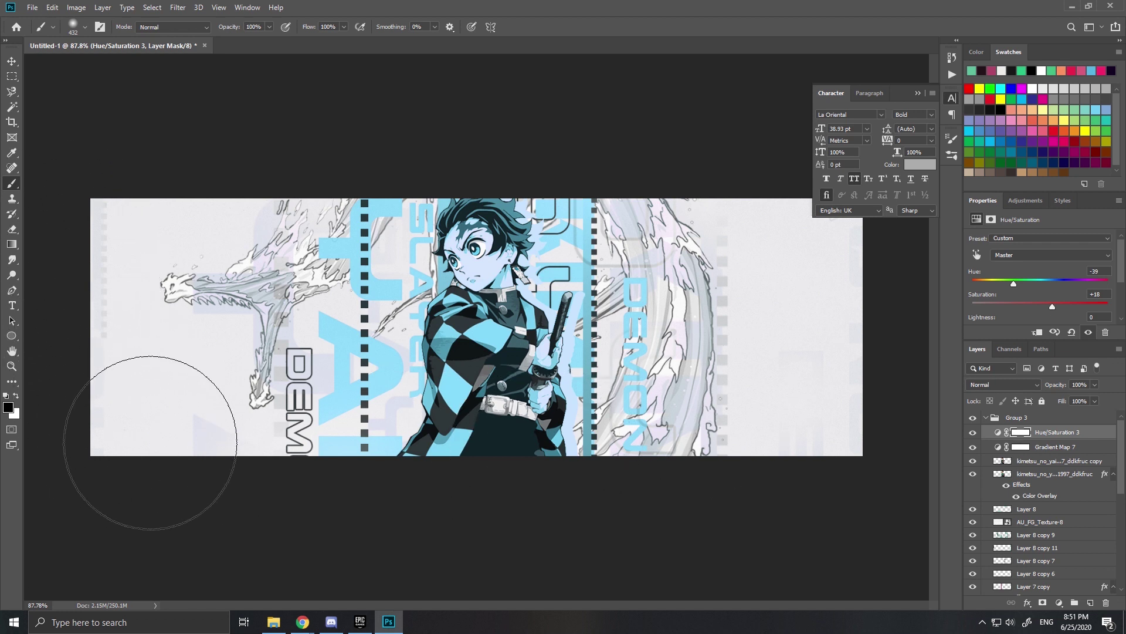
pyautogui.moveTo(363, 458); pyautogui.dragTo(563, 446)
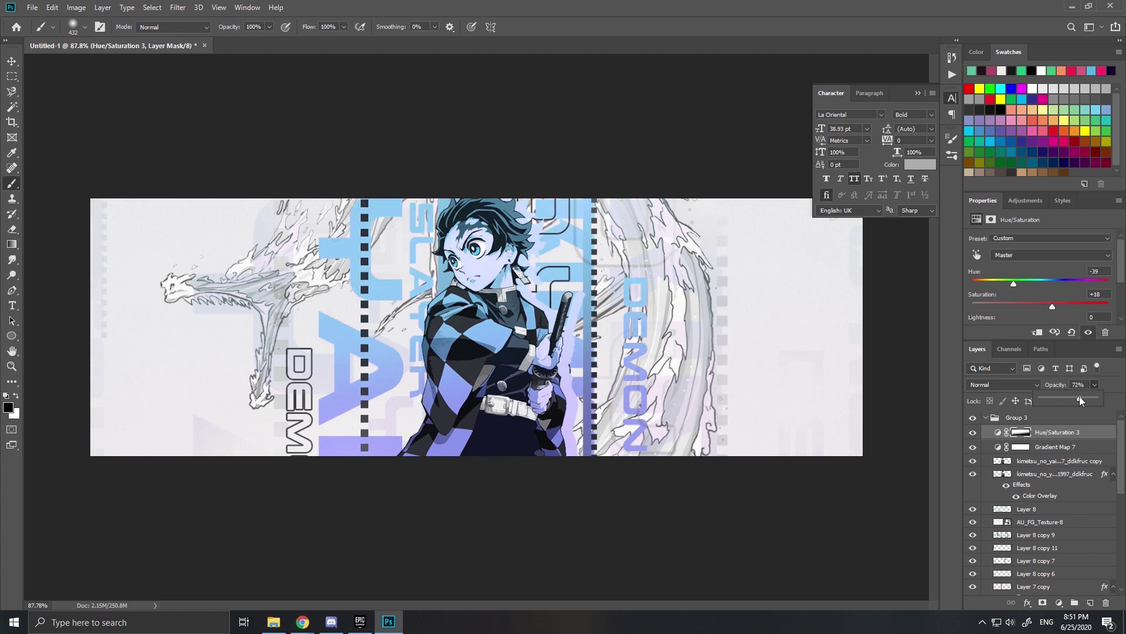
# Compare the banner with and without the Hue/Saturation 3 and Gradient Map 7 adjustments, both close up and as a whole.
pyautogui.scroll(-1, 645, 352)
pyautogui.scroll(2, 627, 371)
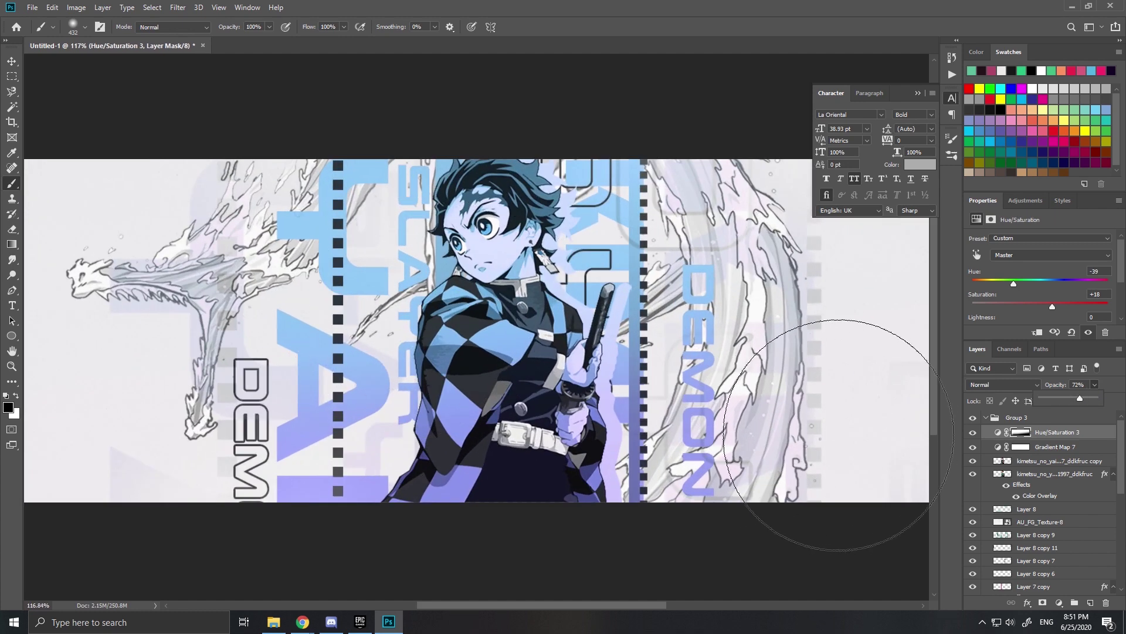
pyautogui.scroll(-3, 634, 352)
pyautogui.scroll(2, 635, 351)
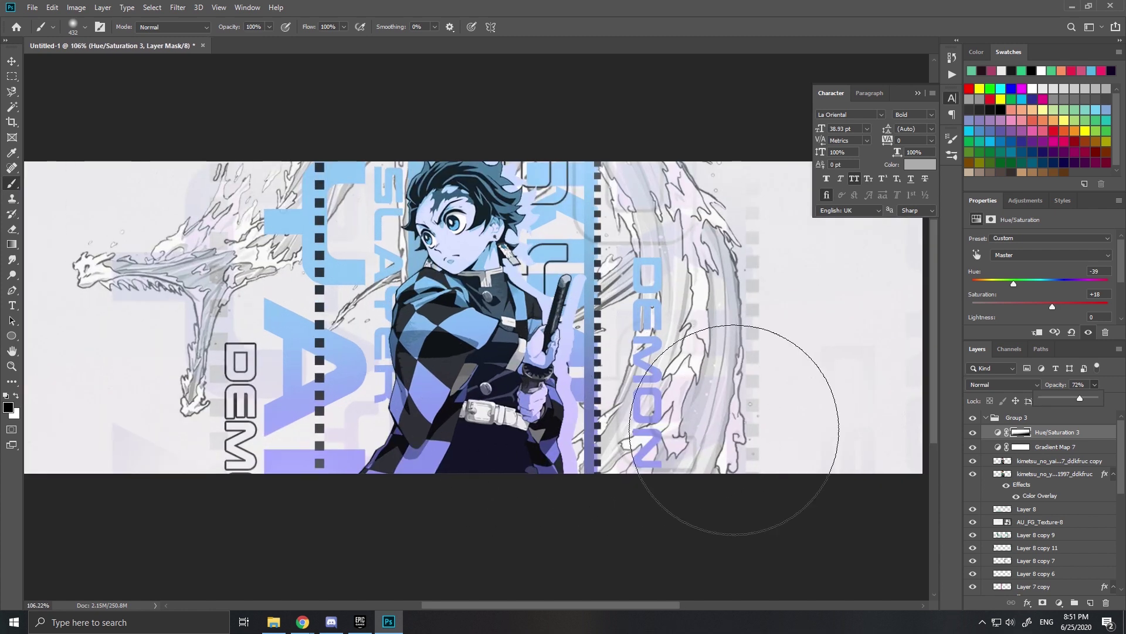
pyautogui.click(972, 434)
pyautogui.click(972, 448)
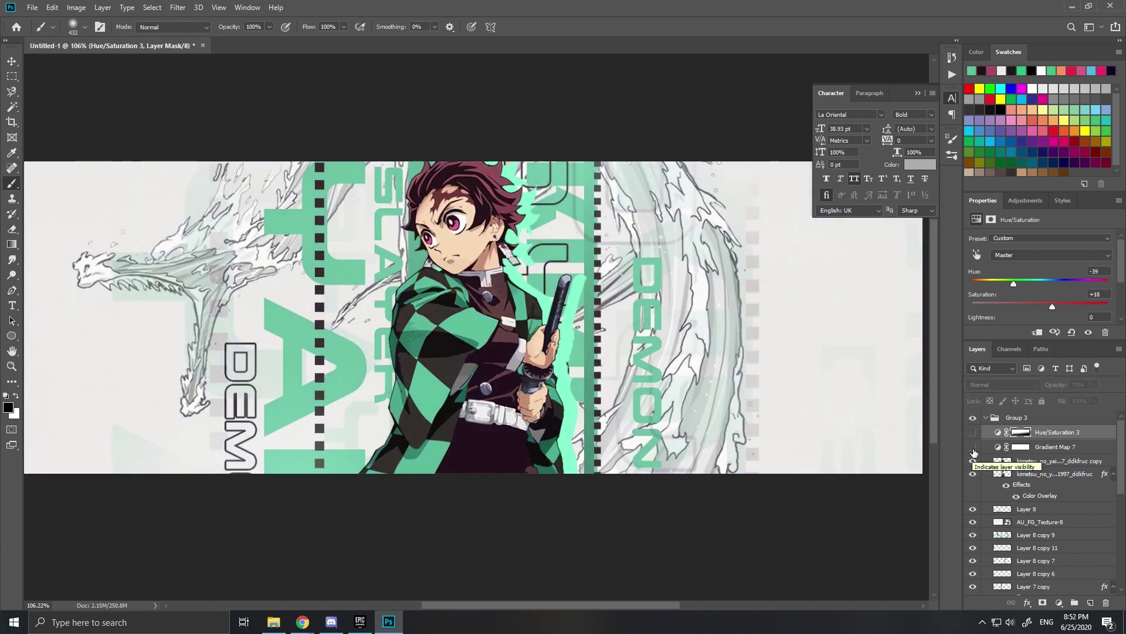
pyautogui.click(973, 447)
pyautogui.click(973, 432)
pyautogui.scroll(-2, 554, 374)
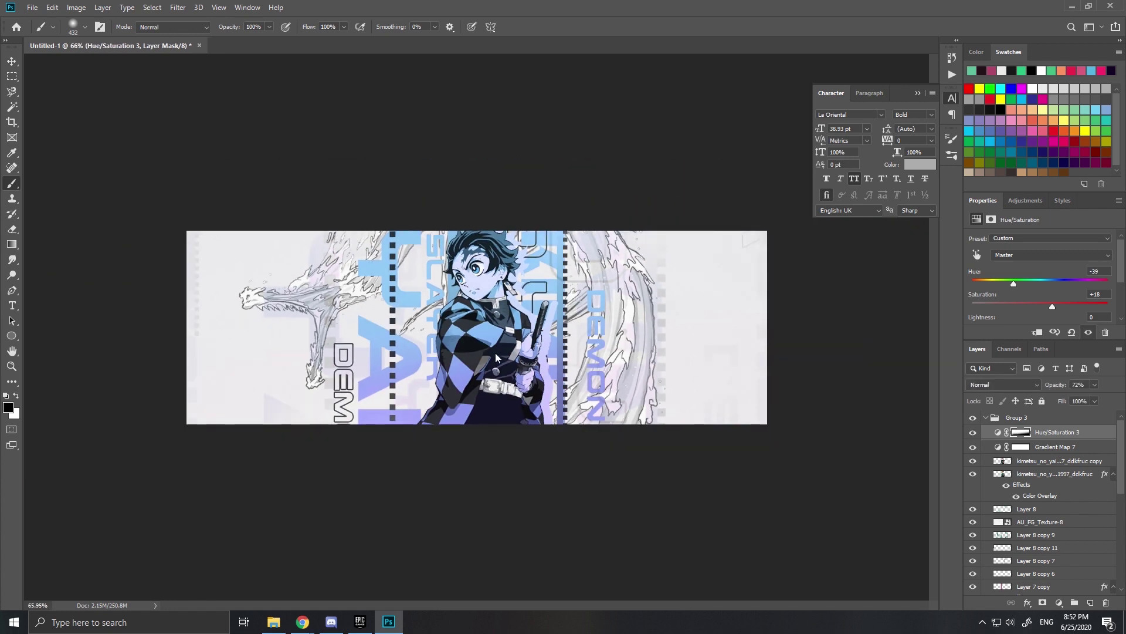
pyautogui.scroll(2, 495, 358)
# Add a Vibrance adjustment above Hue/Saturation 3 with Vibrance +22 and Saturation +15.
pyautogui.click(1059, 602)
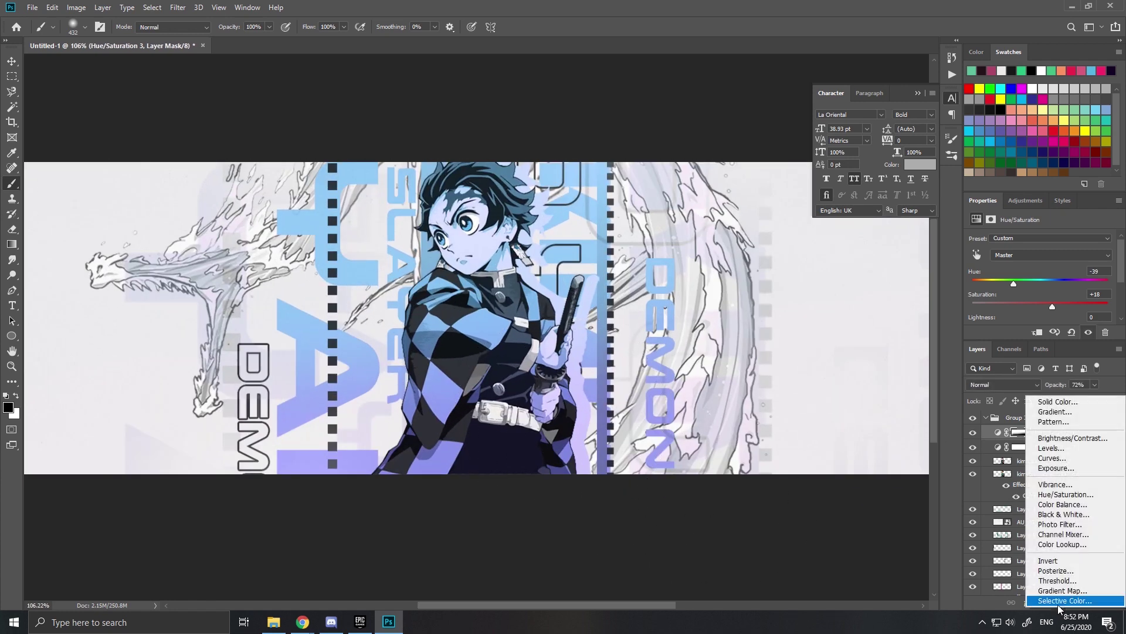
pyautogui.click(1051, 487)
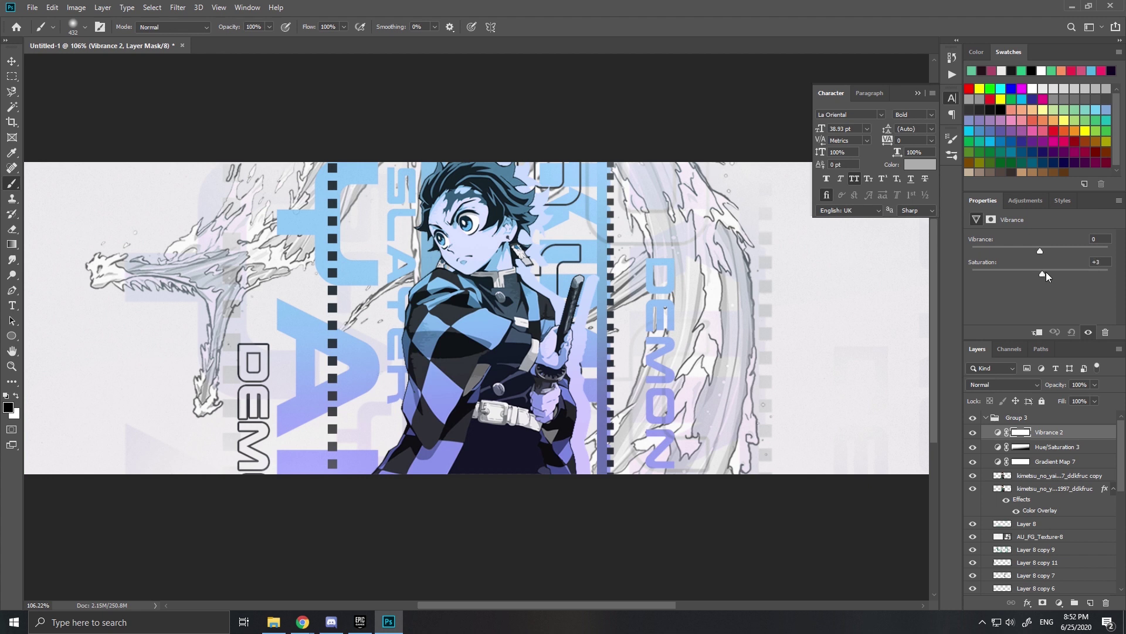
pyautogui.moveTo(1047, 248); pyautogui.dragTo(1054, 250)
# Merge a copy of all layers from Vibrance 2 down to Layer 6 and duplicate the merged layer.
pyautogui.scroll(-5, 1047, 523)
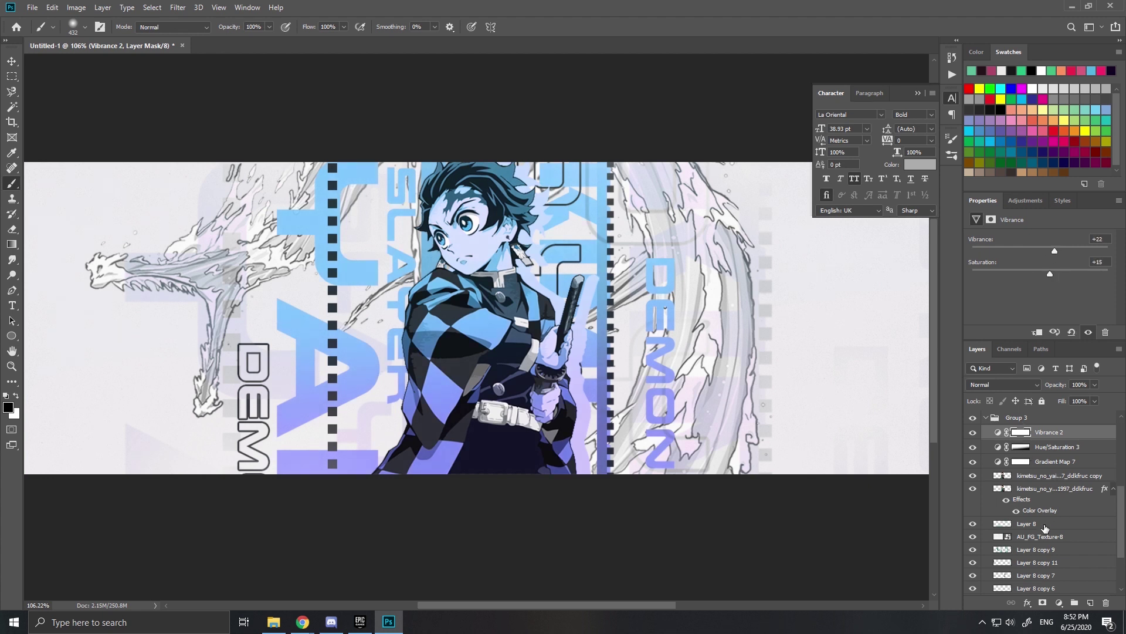
pyautogui.keyDown('shift'); pyautogui.click(1027, 574); pyautogui.keyUp('shift')
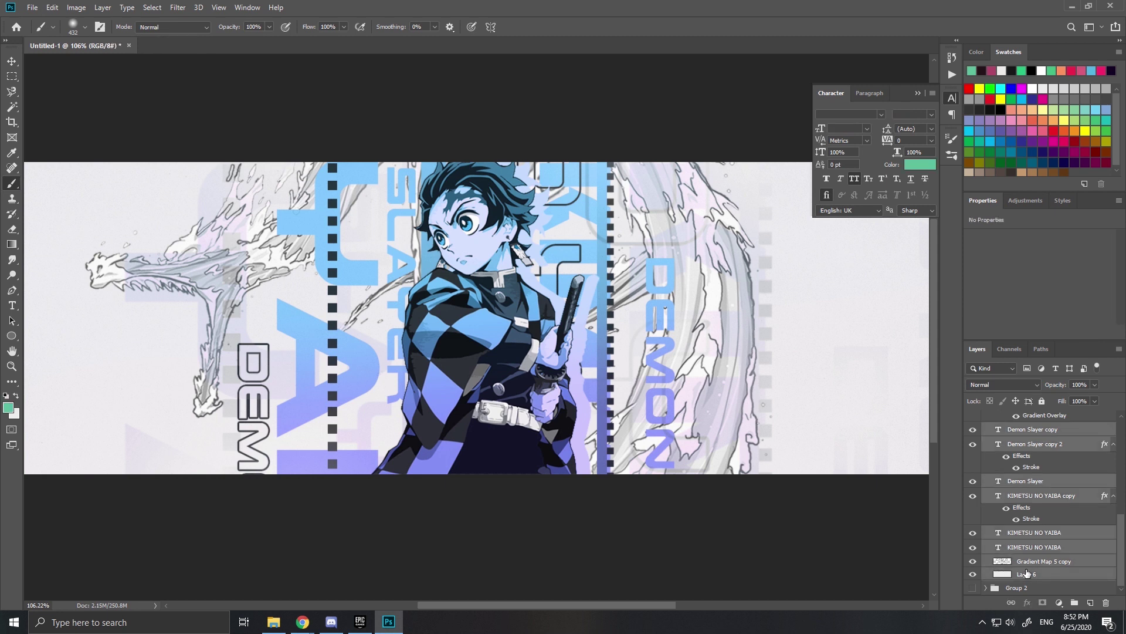
pyautogui.hotkey('ctrl', 'e')
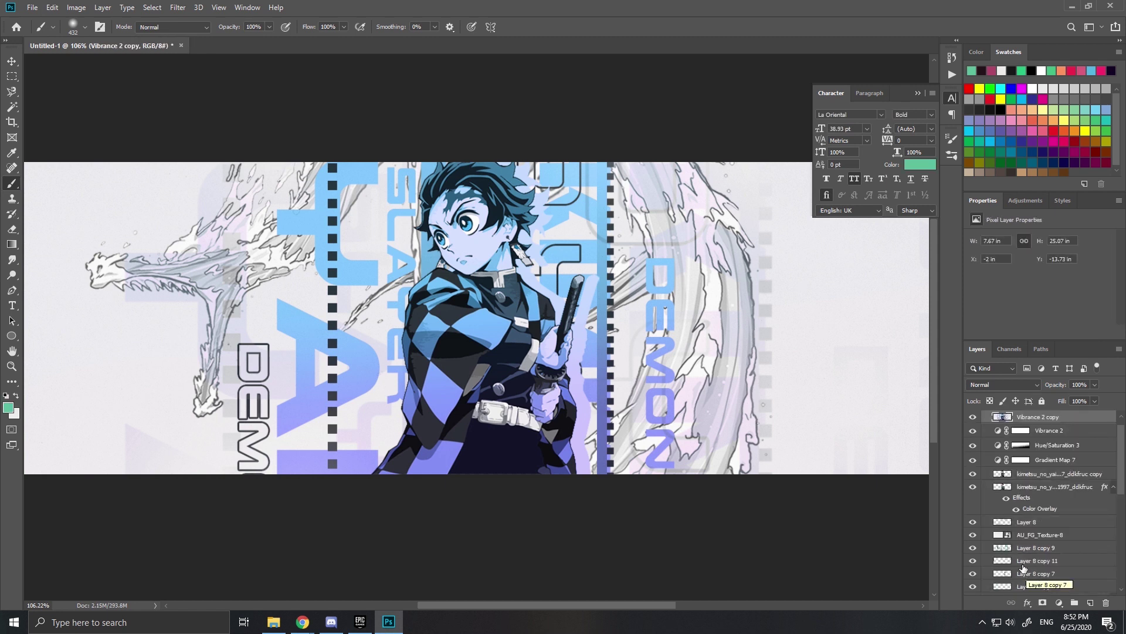
pyautogui.hotkey('ctrl', 'j')
# Open the duplicate in Camera Raw and set Exposure +0.25, Contrast +13, Highlights +10, Shadows -18, Whites +11, Blacks -8 and Clarity +13.
pyautogui.click(177, 7)
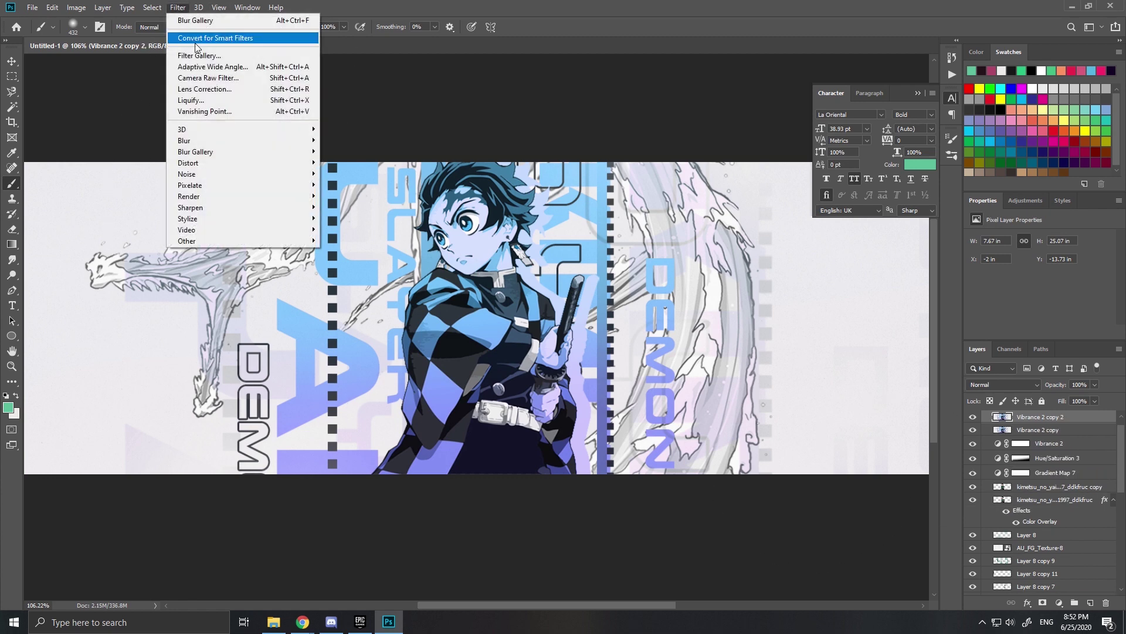
pyautogui.click(207, 78)
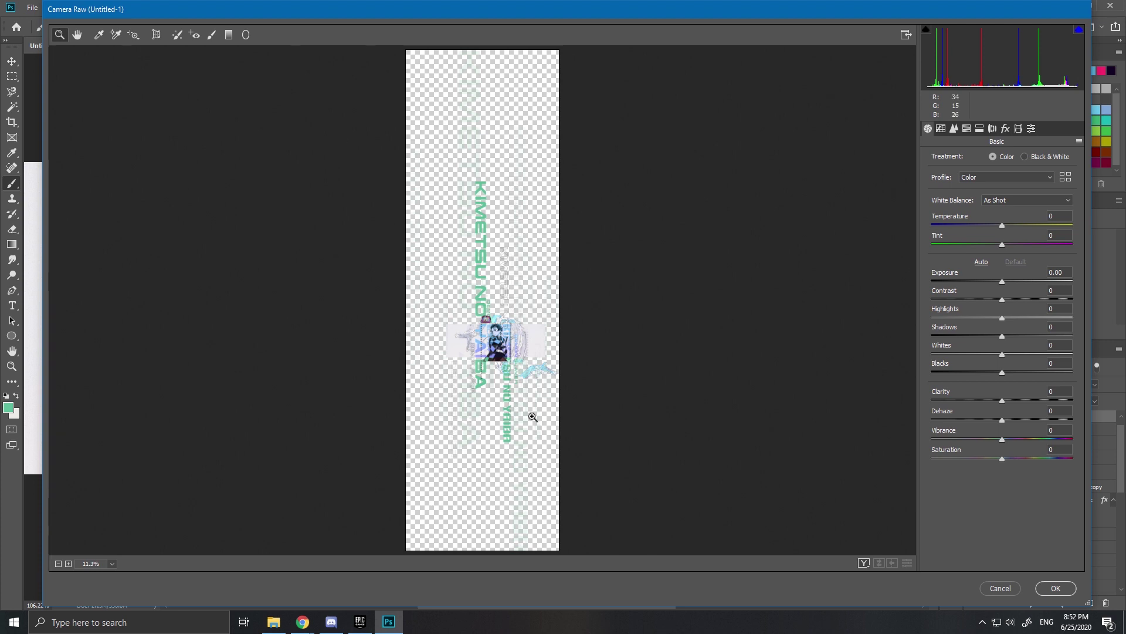
pyautogui.scroll(5, 495, 354)
pyautogui.scroll(4, 521, 327)
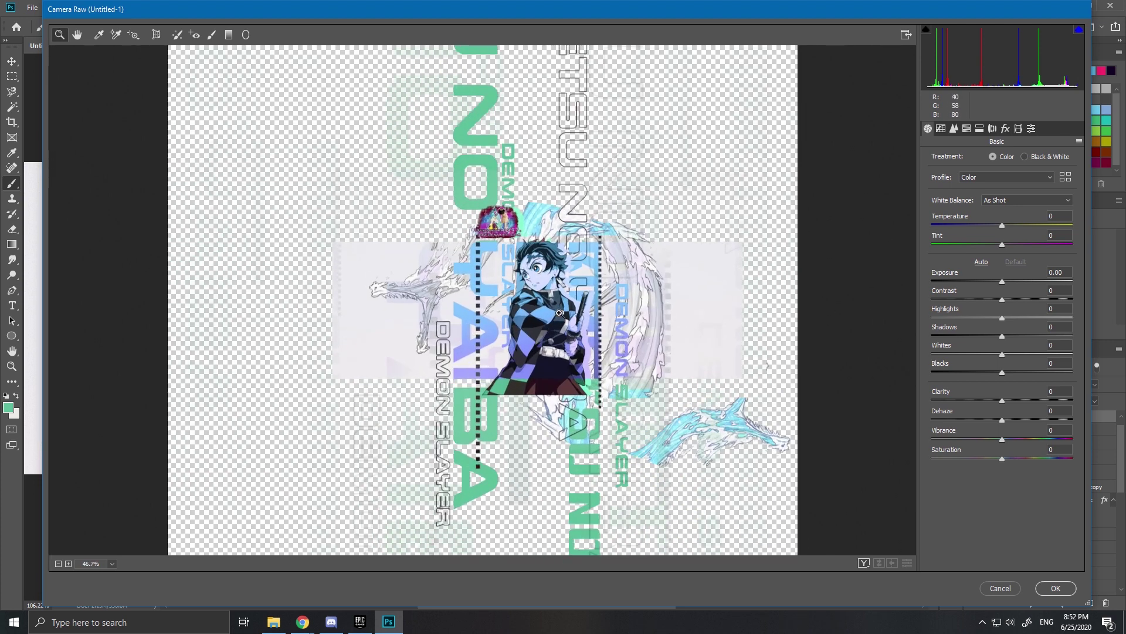
pyautogui.moveTo(656, 366); pyautogui.dragTo(617, 349)
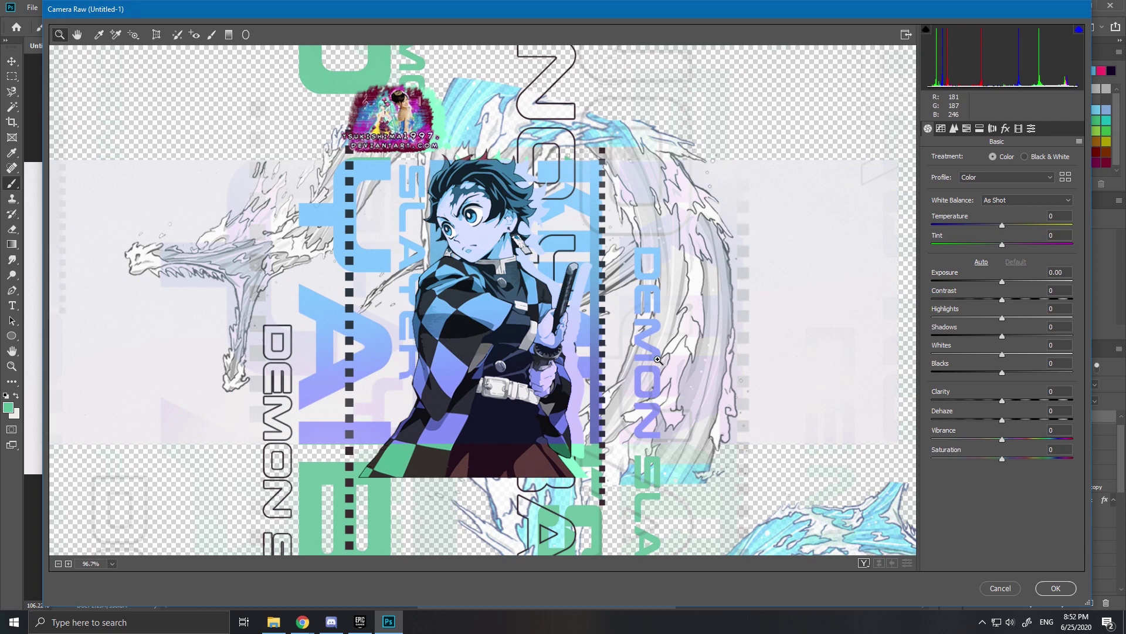
pyautogui.scroll(-1, 675, 360)
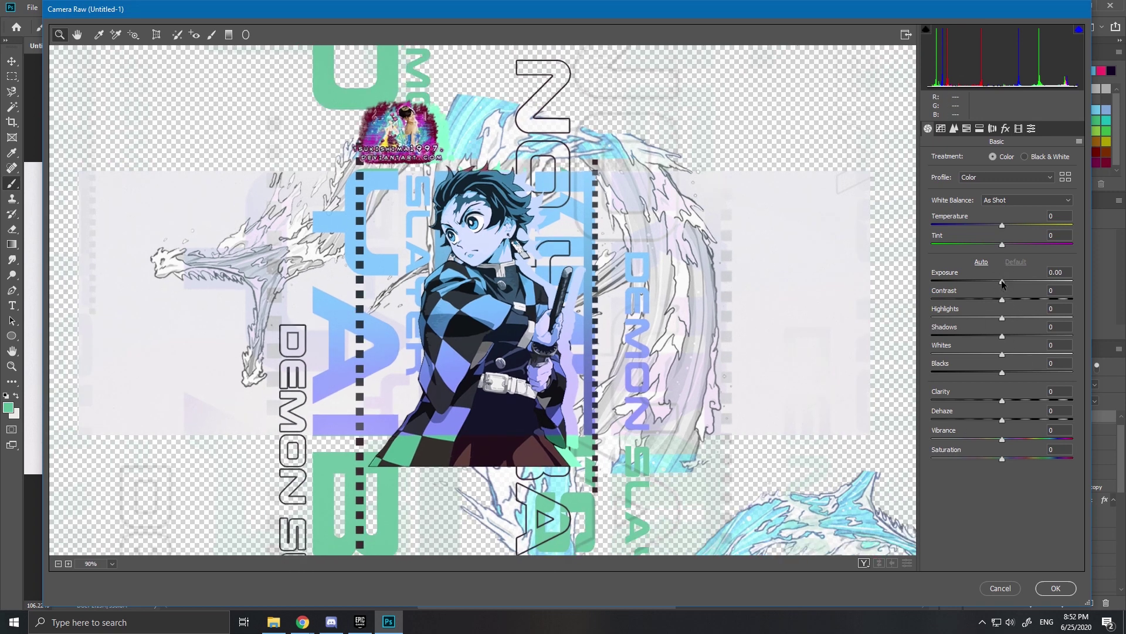
pyautogui.moveTo(1003, 284); pyautogui.dragTo(1012, 404)
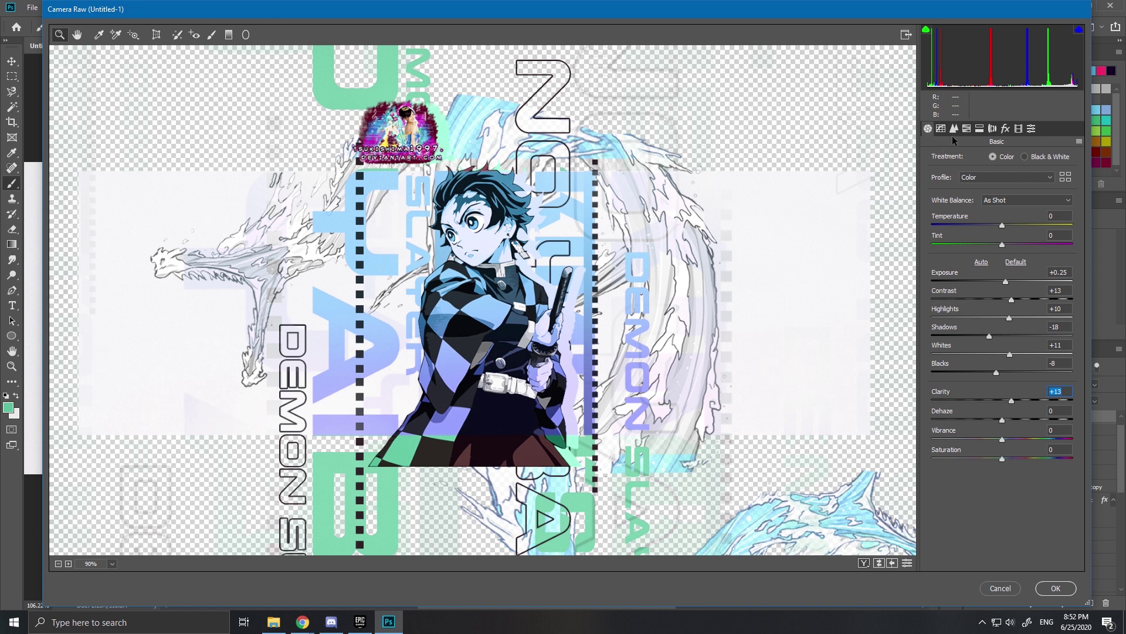
# Show the before and after views side by side around the character and set Luminance noise reduction to 24.
pyautogui.click(864, 563)
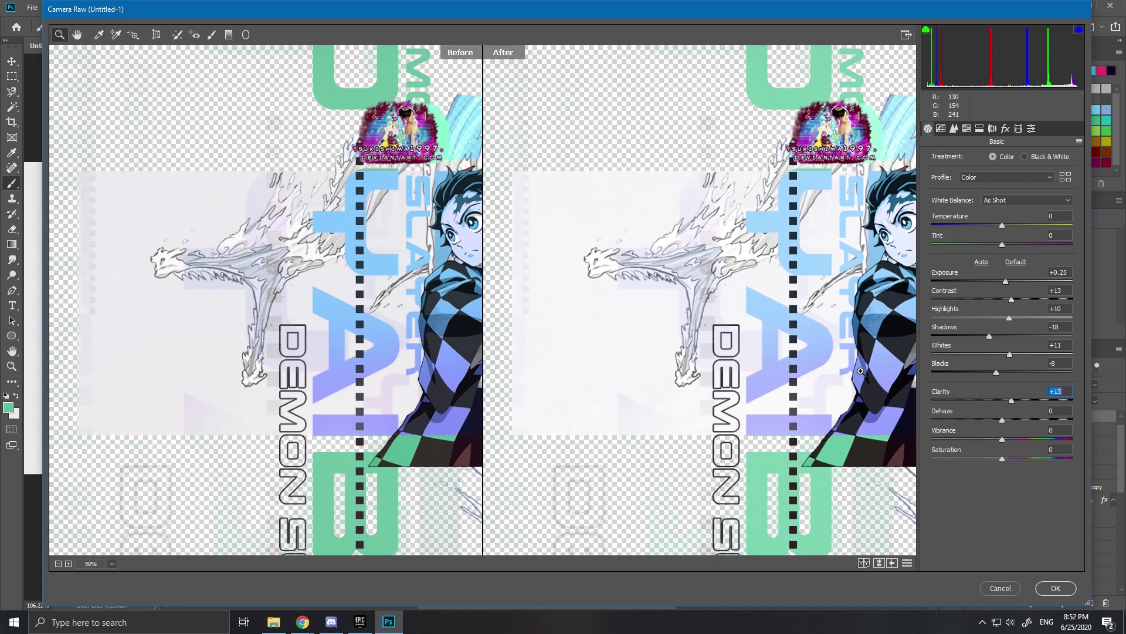
pyautogui.moveTo(867, 358); pyautogui.dragTo(684, 358)
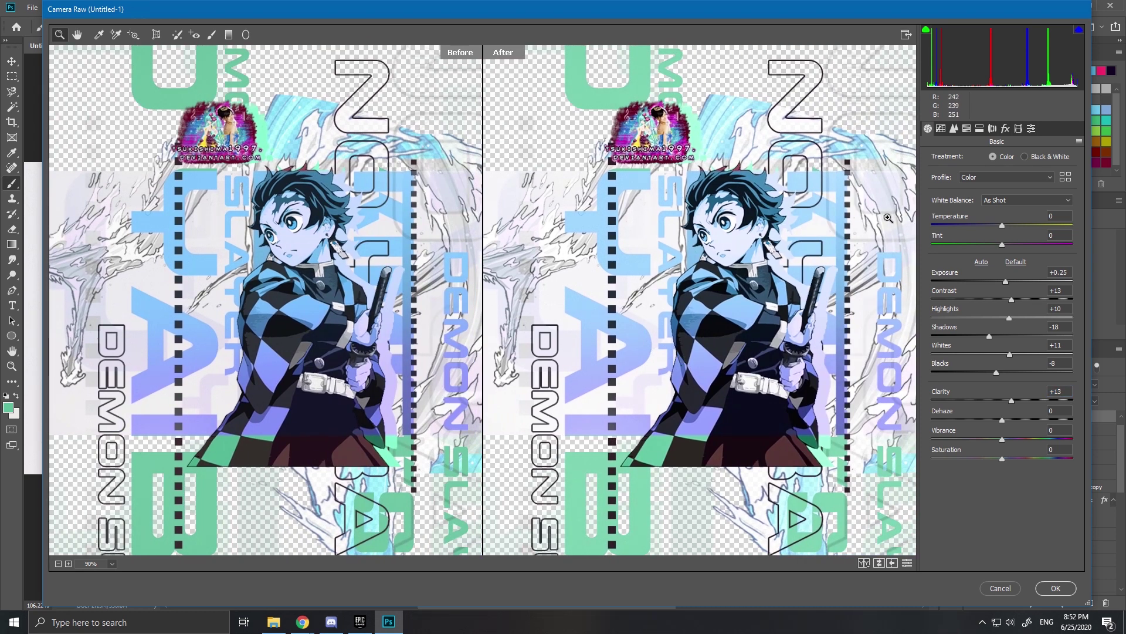
pyautogui.click(967, 128)
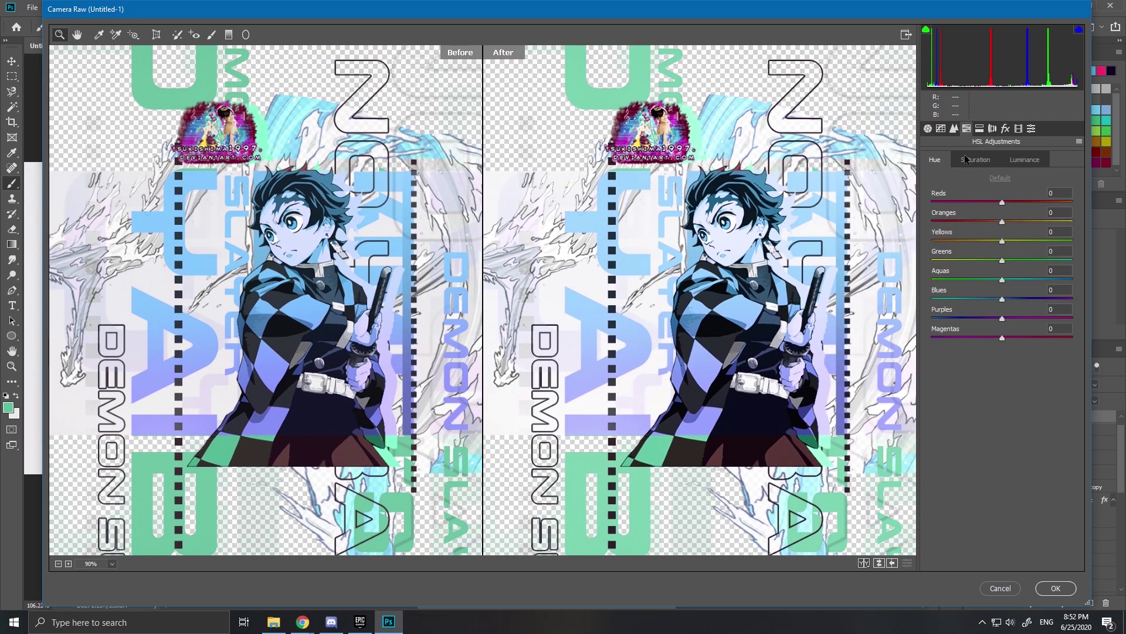
pyautogui.click(954, 128)
pyautogui.click(950, 274)
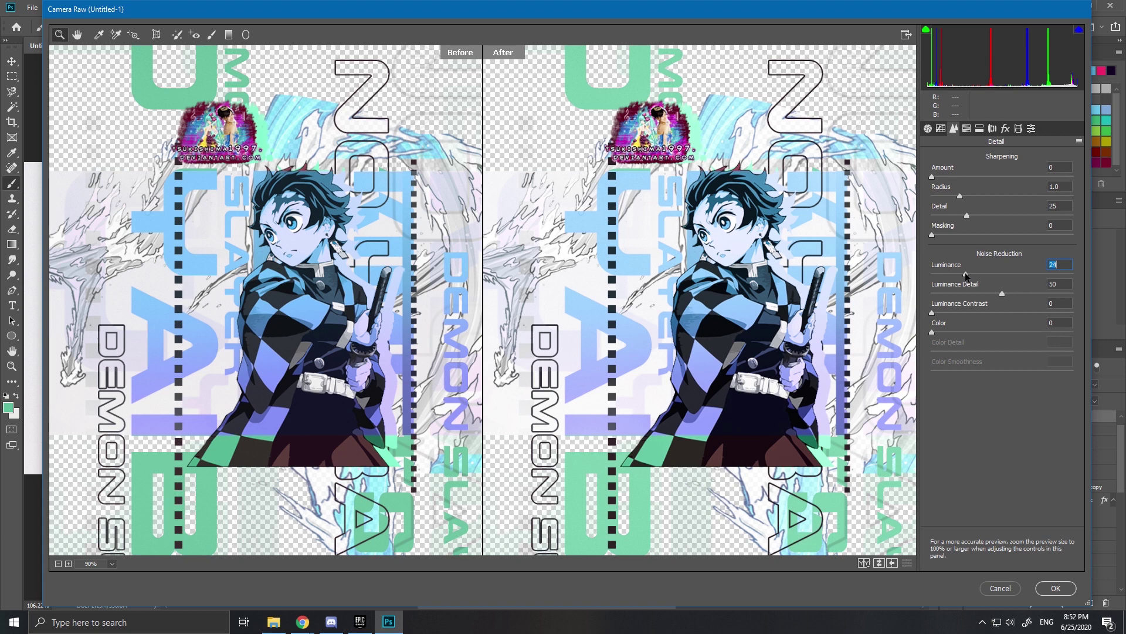
# Shift the HSL hues to Aquas +7, Blues -14 and Purples -13, and adjust the saturation of the aquas and blues.
pyautogui.click(967, 127)
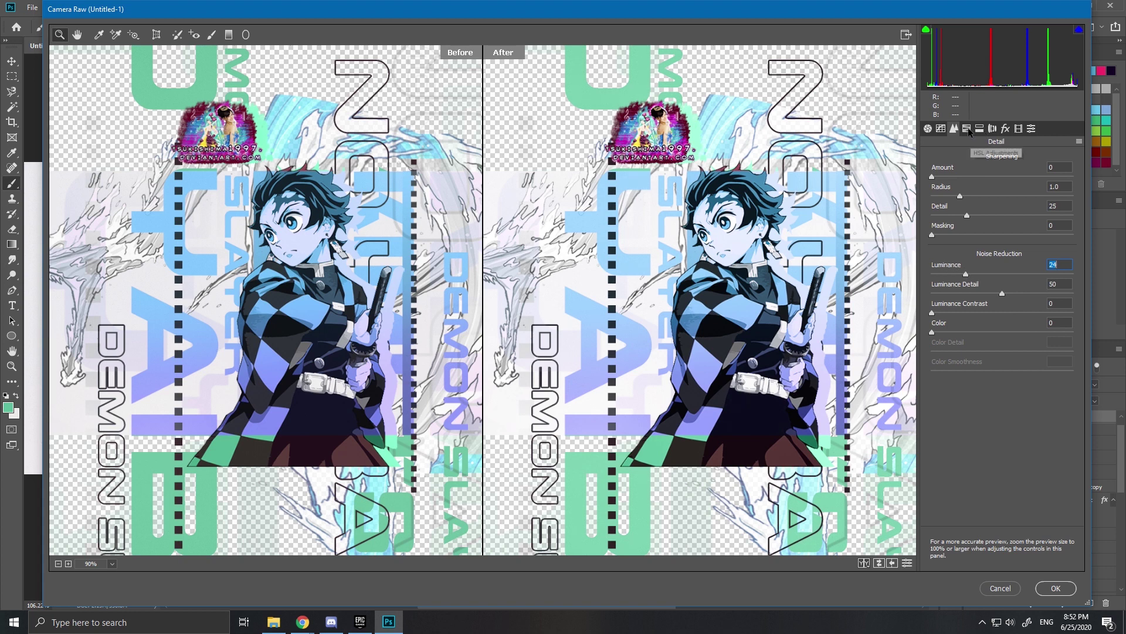
pyautogui.moveTo(1008, 283); pyautogui.dragTo(995, 323)
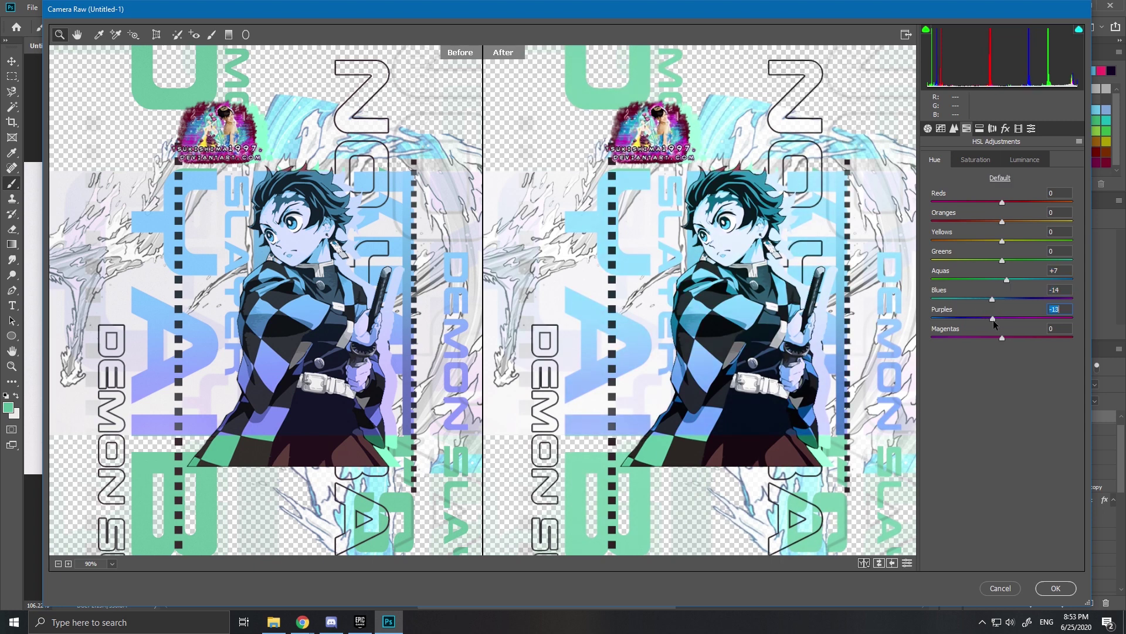
pyautogui.click(984, 164)
pyautogui.moveTo(1003, 281); pyautogui.dragTo(999, 303)
pyautogui.click(1024, 159)
# Set the split-toning highlights to Hue 182 and Saturation 0, and the calibration's Blue Primary to Hue -7 and Saturation +5.
pyautogui.click(979, 129)
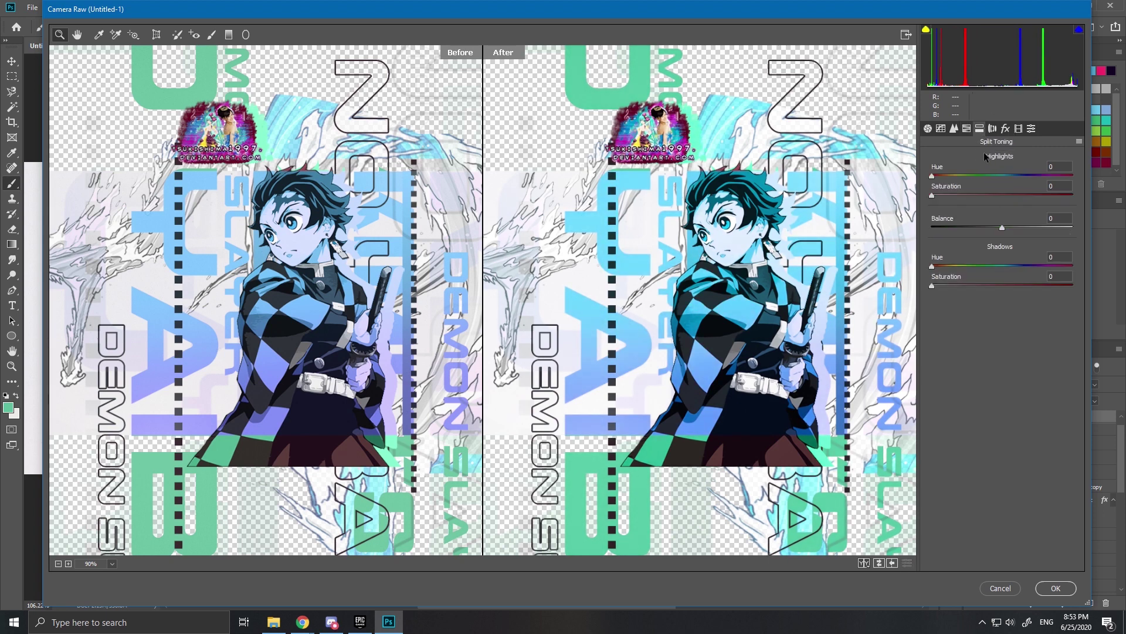
pyautogui.moveTo(948, 179); pyautogui.dragTo(919, 183)
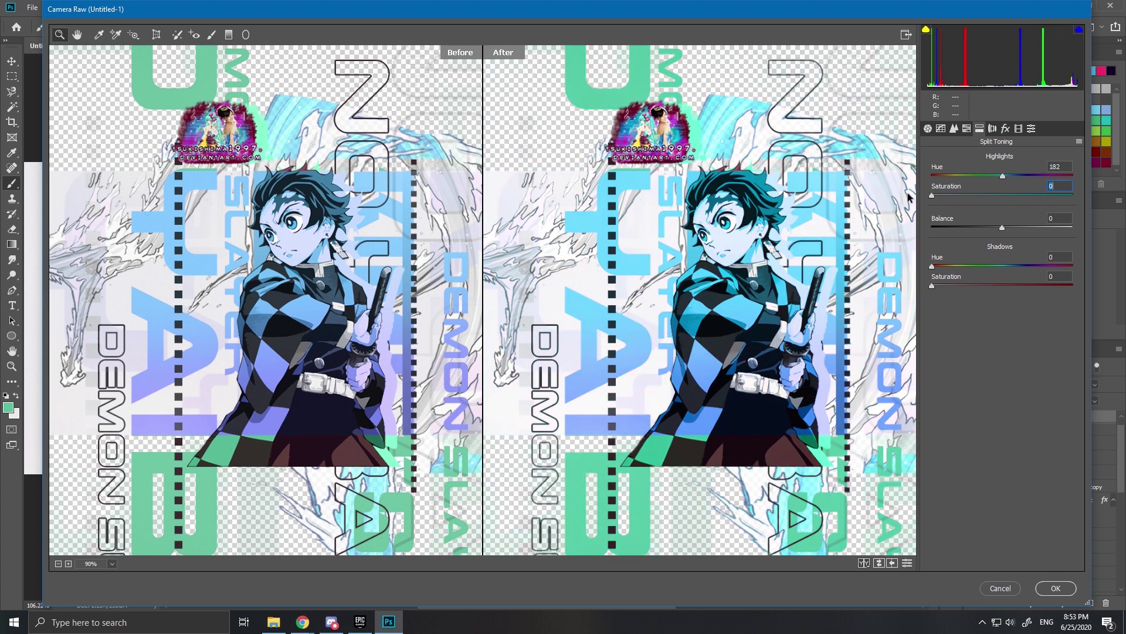
pyautogui.click(998, 132)
pyautogui.click(1007, 129)
pyautogui.click(1018, 128)
pyautogui.moveTo(1002, 351)
pyautogui.mouseDown()
pyautogui.moveTo(980, 351)
pyautogui.moveTo(997, 350)
pyautogui.moveTo(1007, 369)
pyautogui.mouseUp()
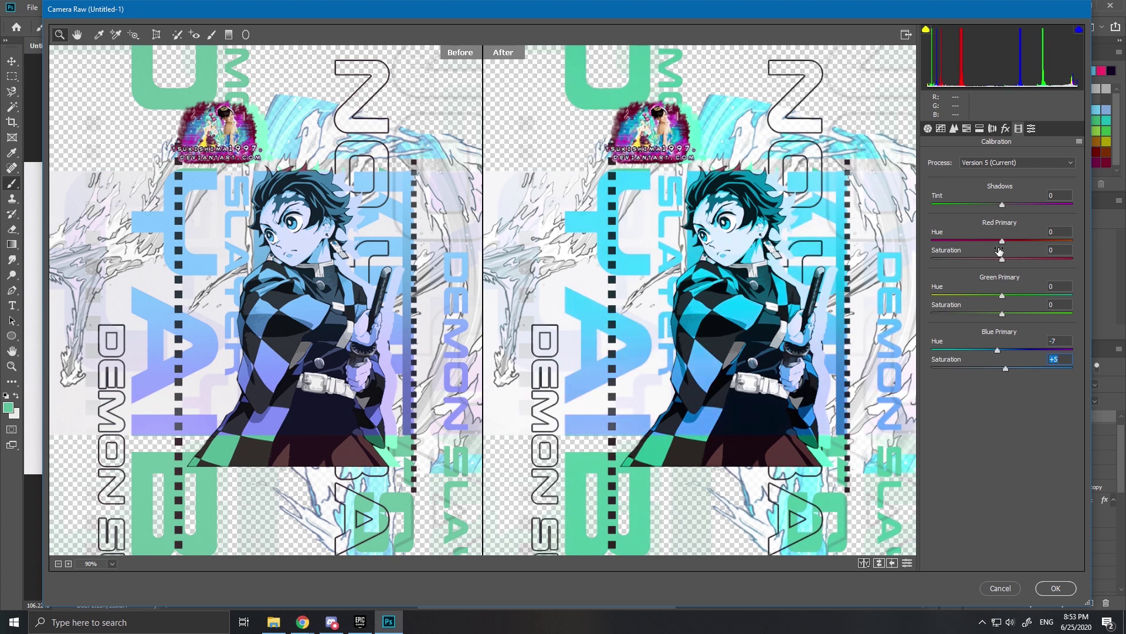
# Apply the Camera Raw edits and lower the Vibrance 2 copy 2 layer's opacity to 67%.
pyautogui.click(1031, 128)
pyautogui.click(1056, 588)
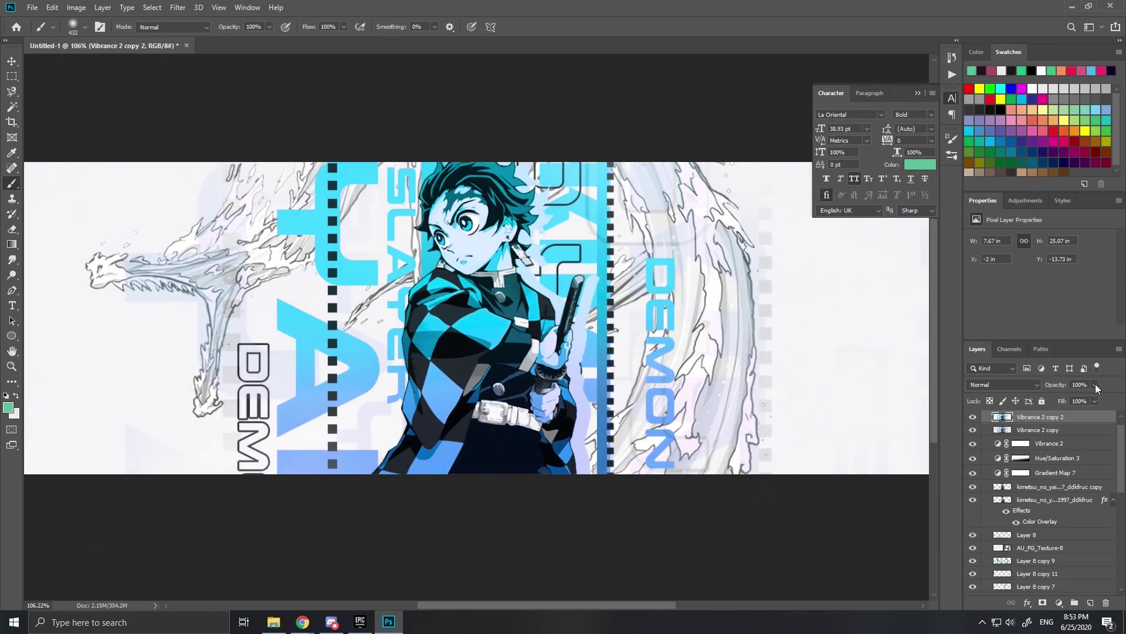
pyautogui.moveTo(1078, 397); pyautogui.dragTo(1073, 398)
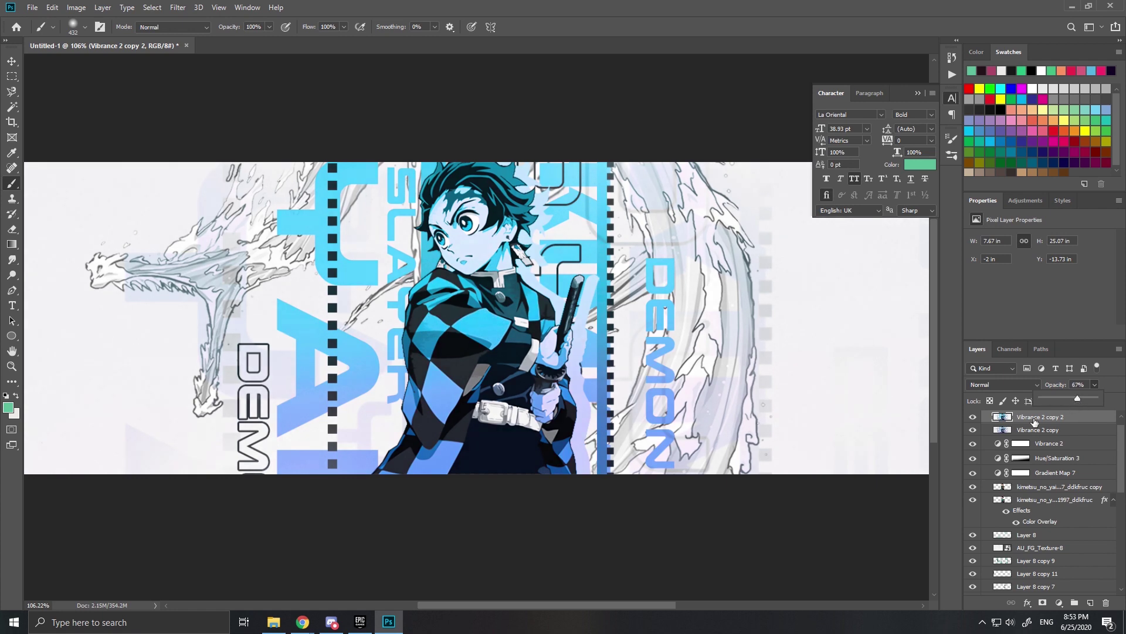
pyautogui.scroll(-7, 405, 404)
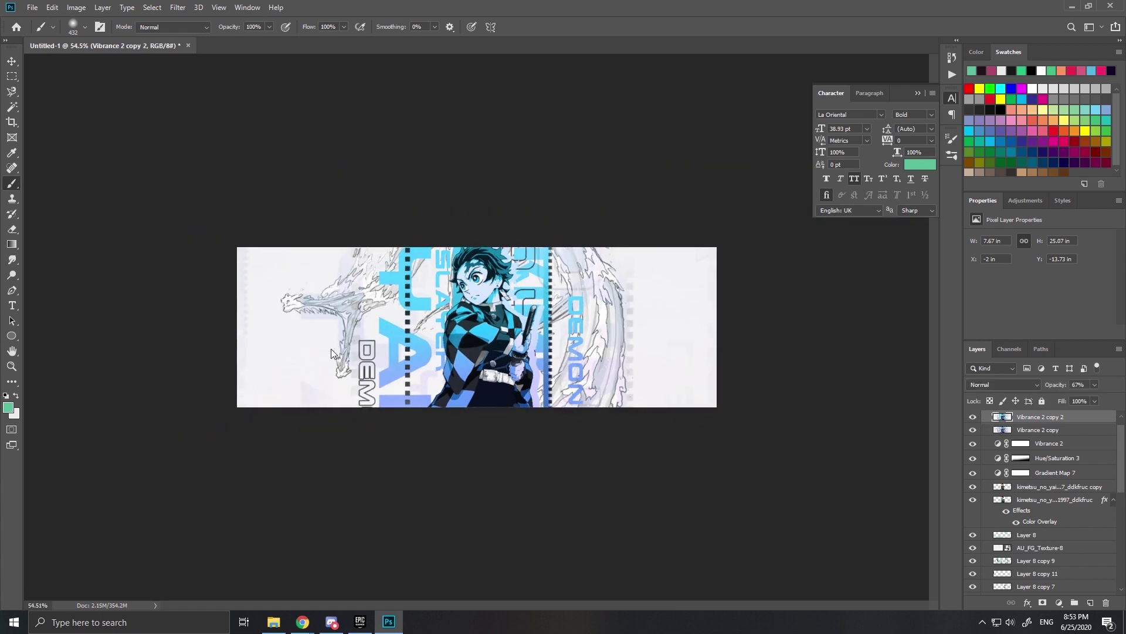
# Merge Vibrance 2 copy 2 with the Vibrance 2 copy layer below it and duplicate the merged layer.
pyautogui.scroll(6, 405, 404)
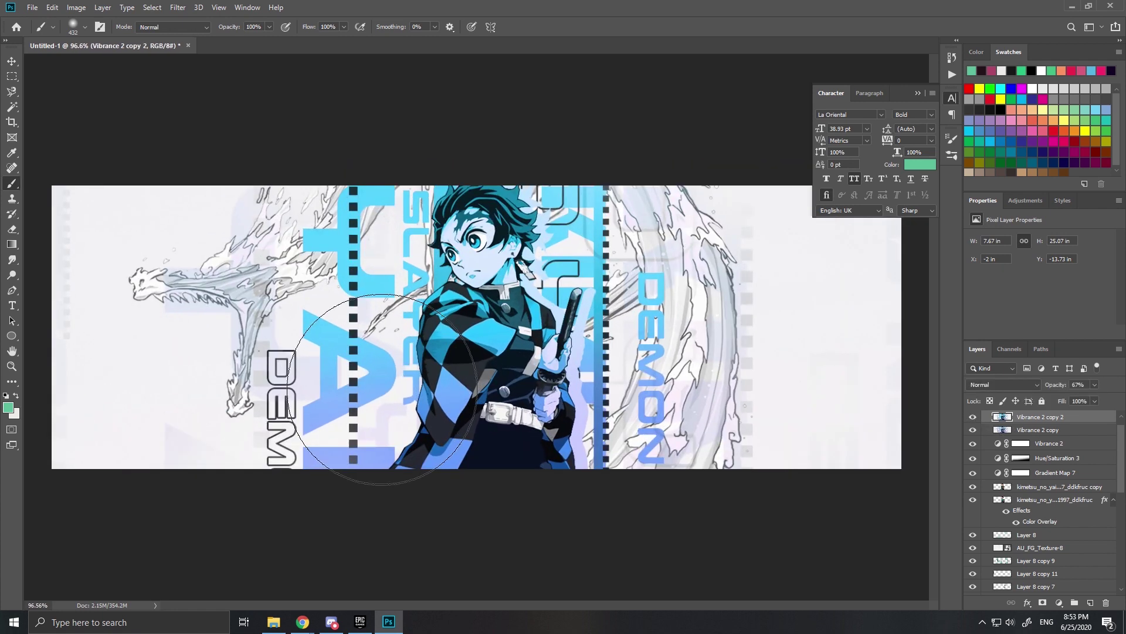
pyautogui.keyDown('ctrl'); pyautogui.click(1037, 435); pyautogui.keyUp('ctrl')
pyautogui.hotkey('ctrl', 'e')
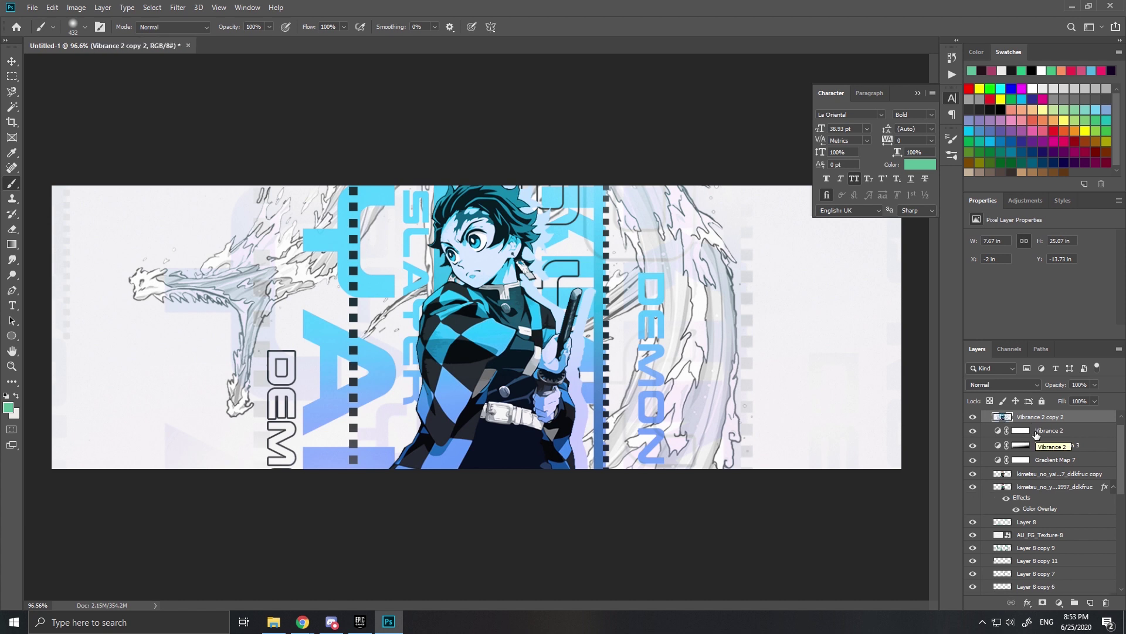
pyautogui.hotkey('ctrl', 'j')
# Open the Camera Raw presets for the duplicated layer and compare before and after views around the character.
pyautogui.click(177, 7)
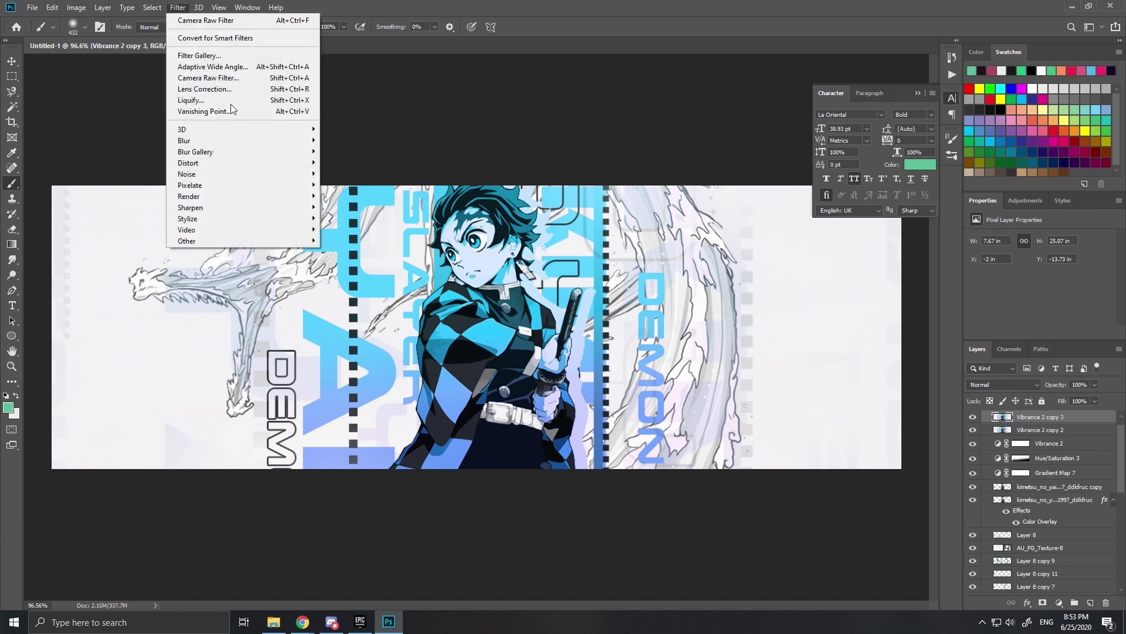
pyautogui.click(209, 77)
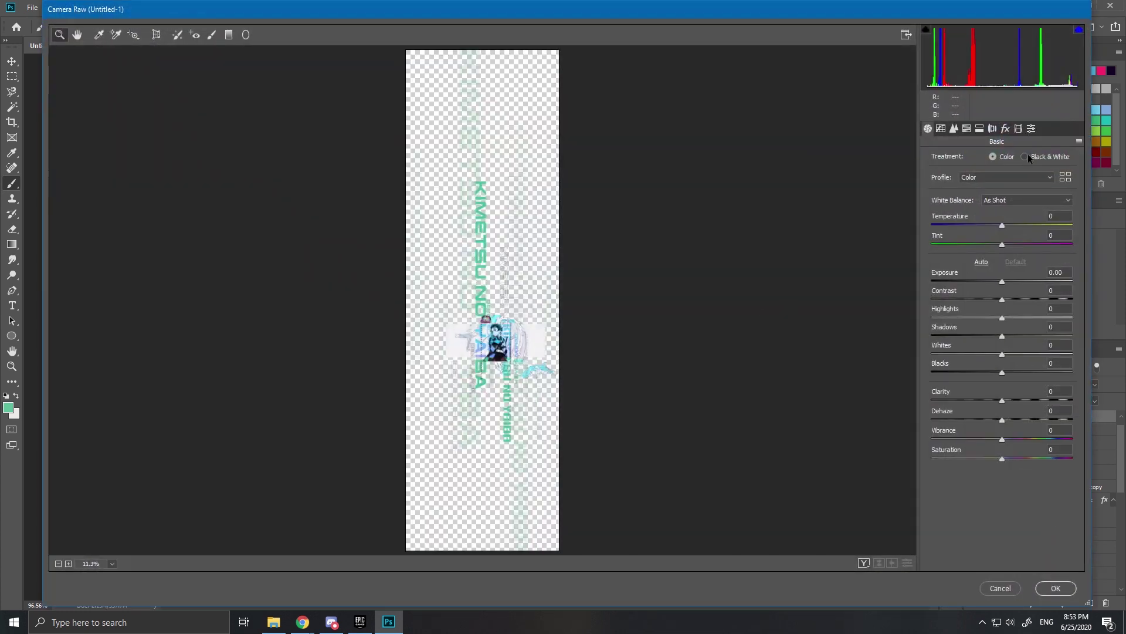
pyautogui.click(1032, 129)
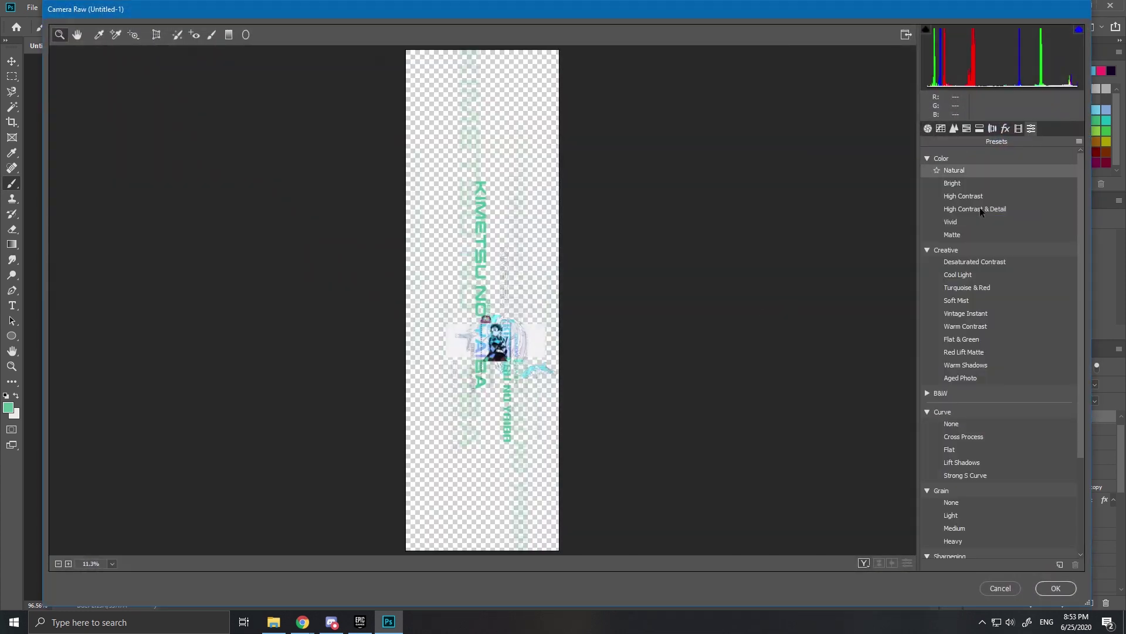
pyautogui.click(863, 563)
pyautogui.scroll(5, 768, 450)
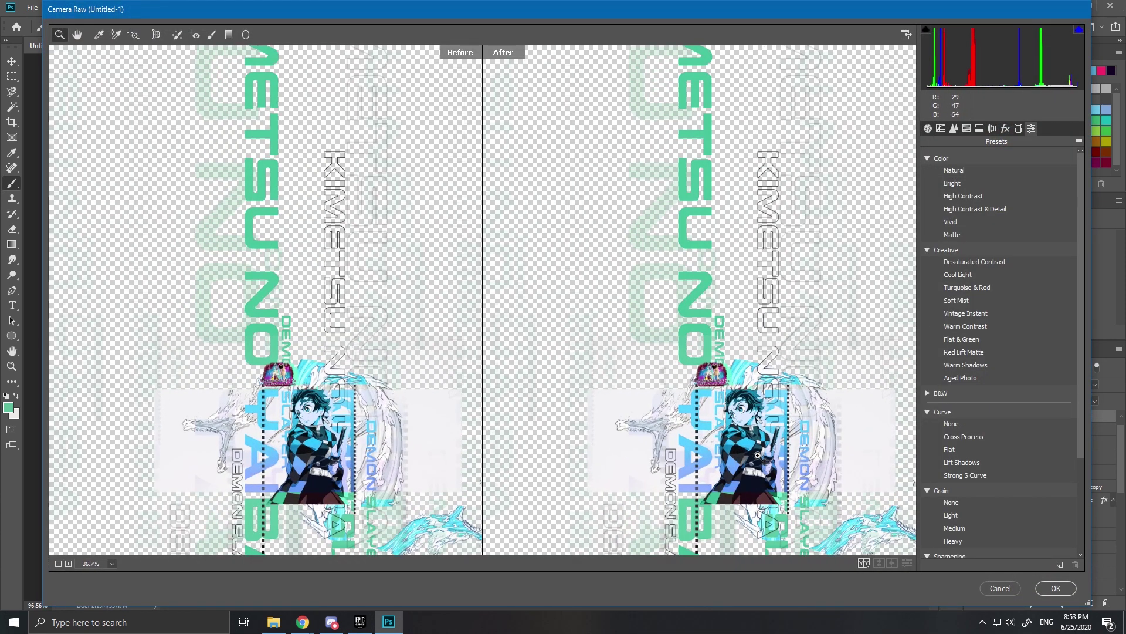
pyautogui.moveTo(760, 468); pyautogui.dragTo(751, 379)
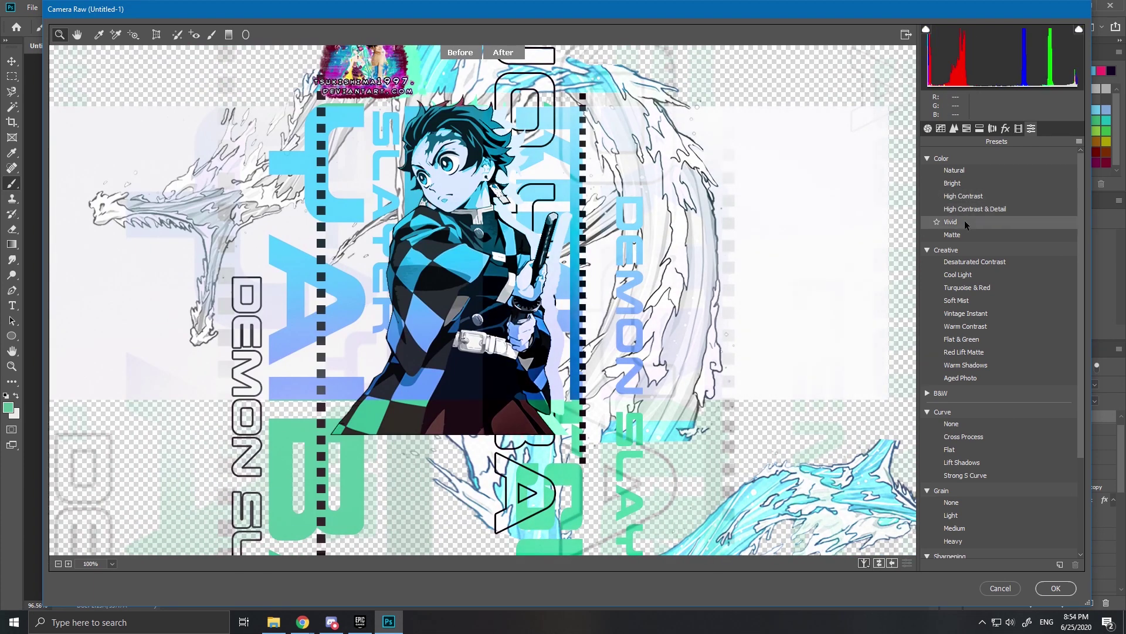
# Try the Vivid and Vintage Instant presets on the banner and choose the Warm Shadows preset.
pyautogui.click(964, 227)
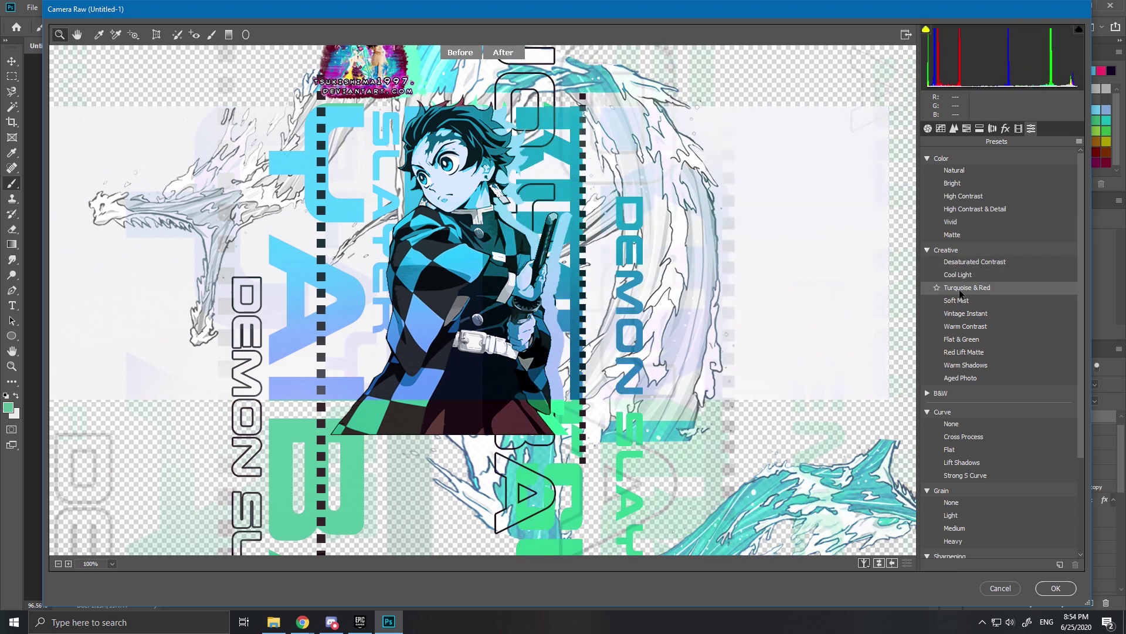
pyautogui.press('q')
pyautogui.click(965, 313)
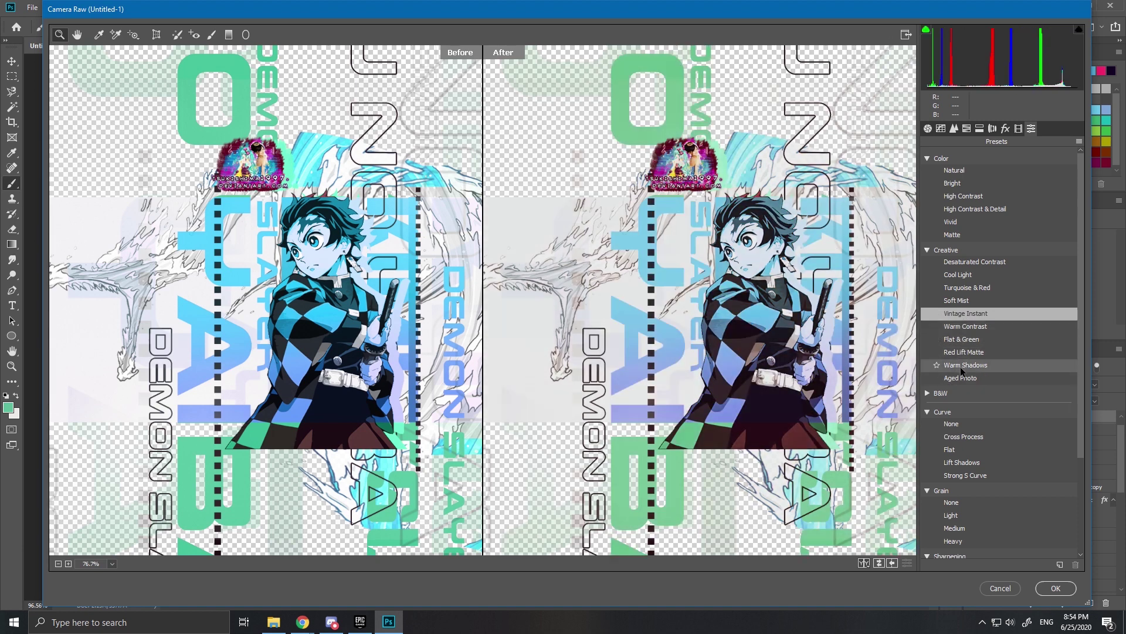
pyautogui.click(961, 368)
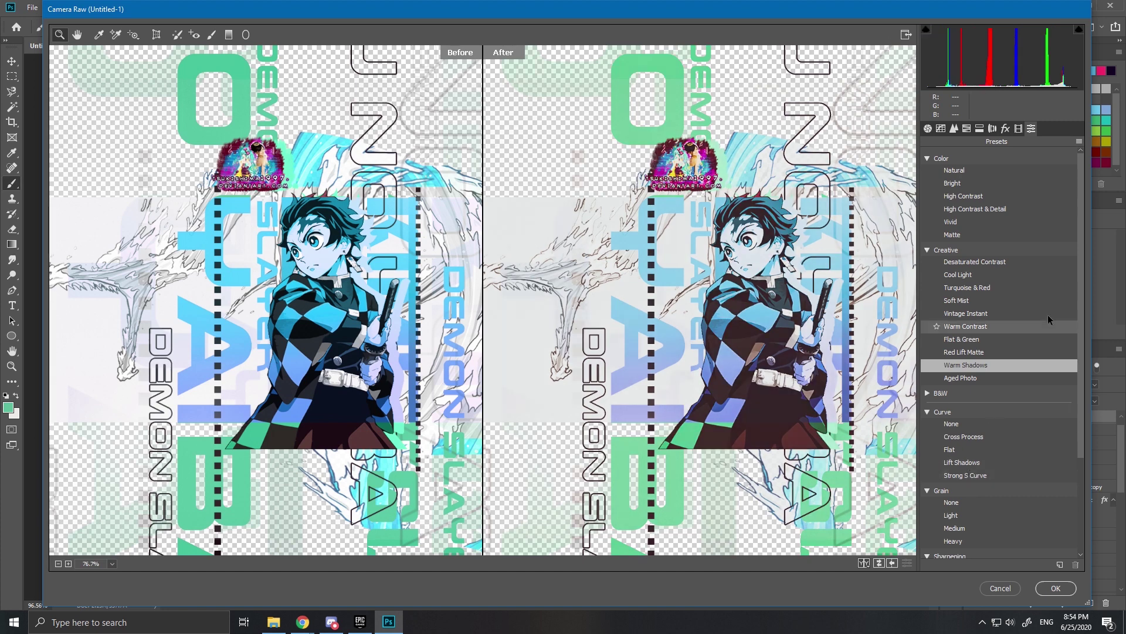
# Apply the Camera Raw preset and lower the Vibrance 2 copy 3 layer's opacity to 46%.
pyautogui.click(1054, 588)
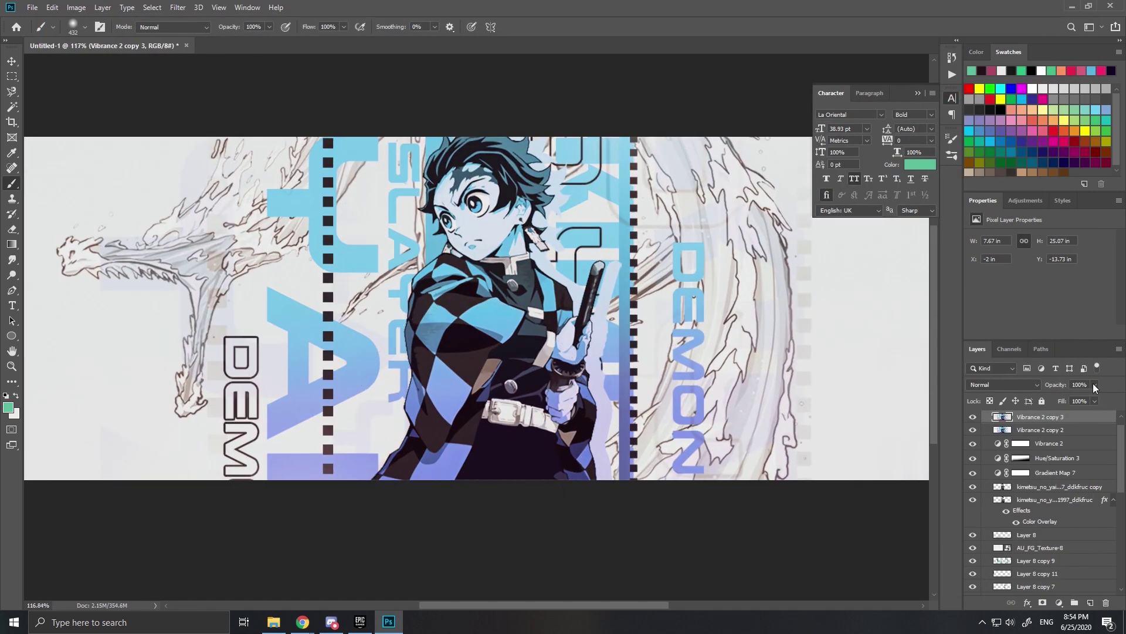
pyautogui.moveTo(1072, 398); pyautogui.dragTo(1068, 398)
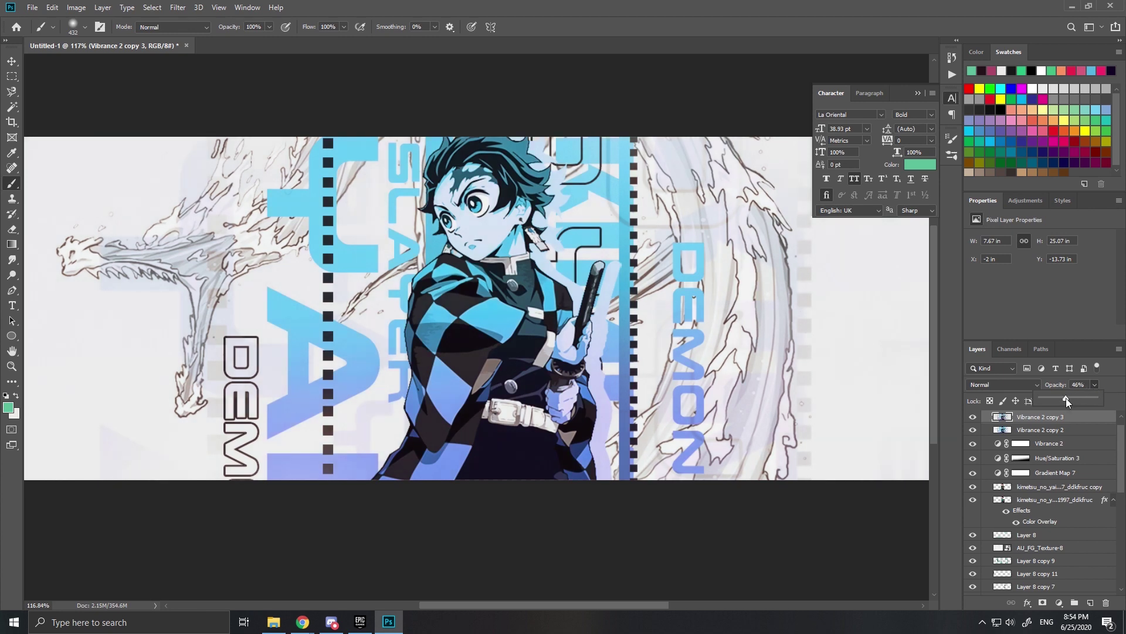
pyautogui.scroll(-2, 839, 397)
pyautogui.scroll(1, 839, 397)
# Merge Vibrance 2 copy 3 with Vibrance 2 copy 2 and duplicate the result.
pyautogui.keyDown('shift'); pyautogui.click(1064, 431); pyautogui.keyUp('shift')
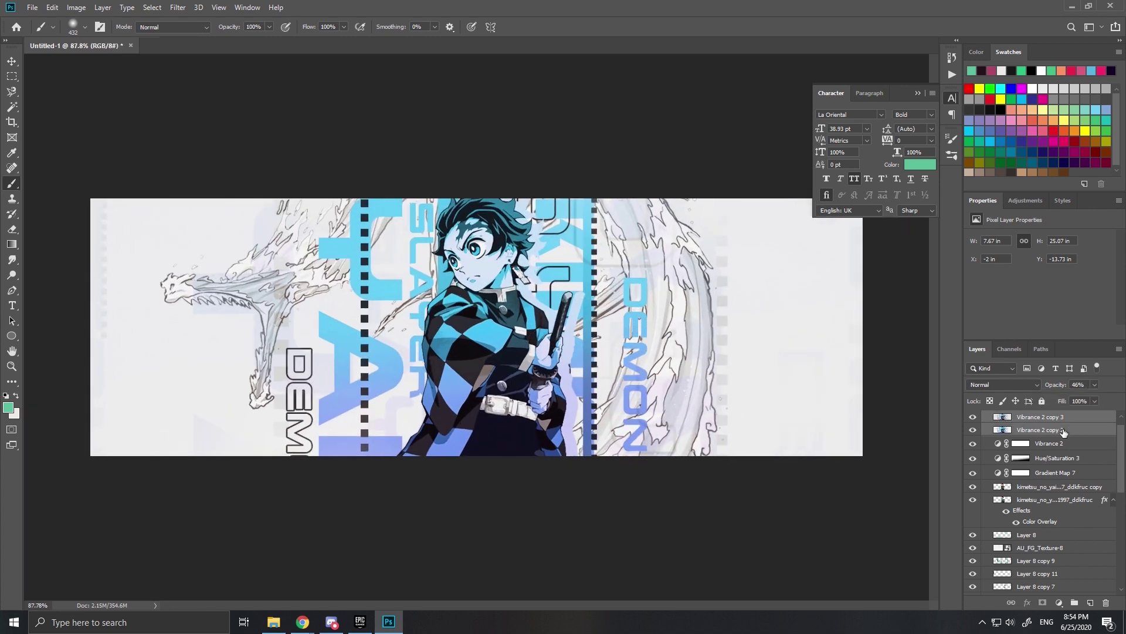
pyautogui.hotkey('ctrl', 'e')
pyautogui.hotkey('ctrl', 'j')
# Apply a Camera Raw preset to the Vibrance 2 copy 4 layer and lower its opacity to 62%.
pyautogui.click(179, 8)
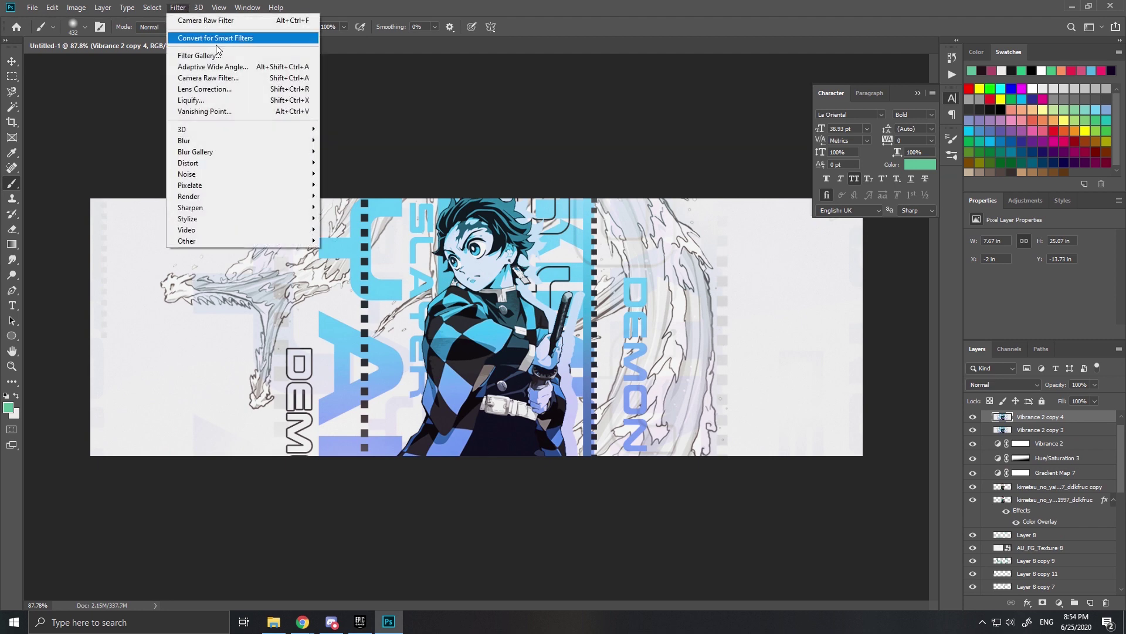
pyautogui.click(208, 77)
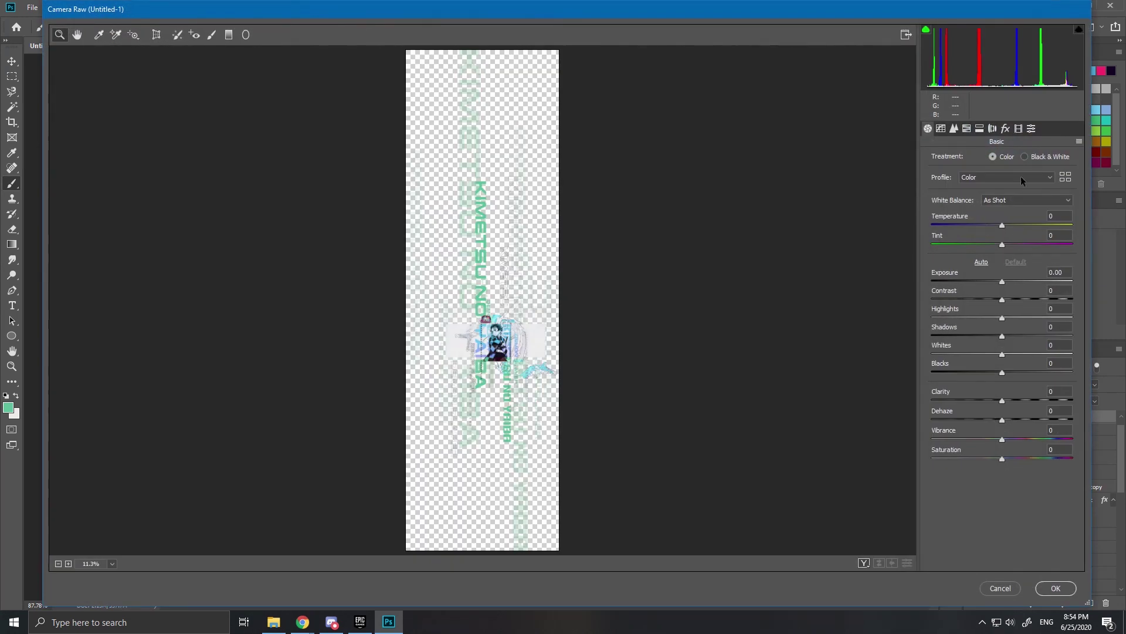
pyautogui.click(1031, 128)
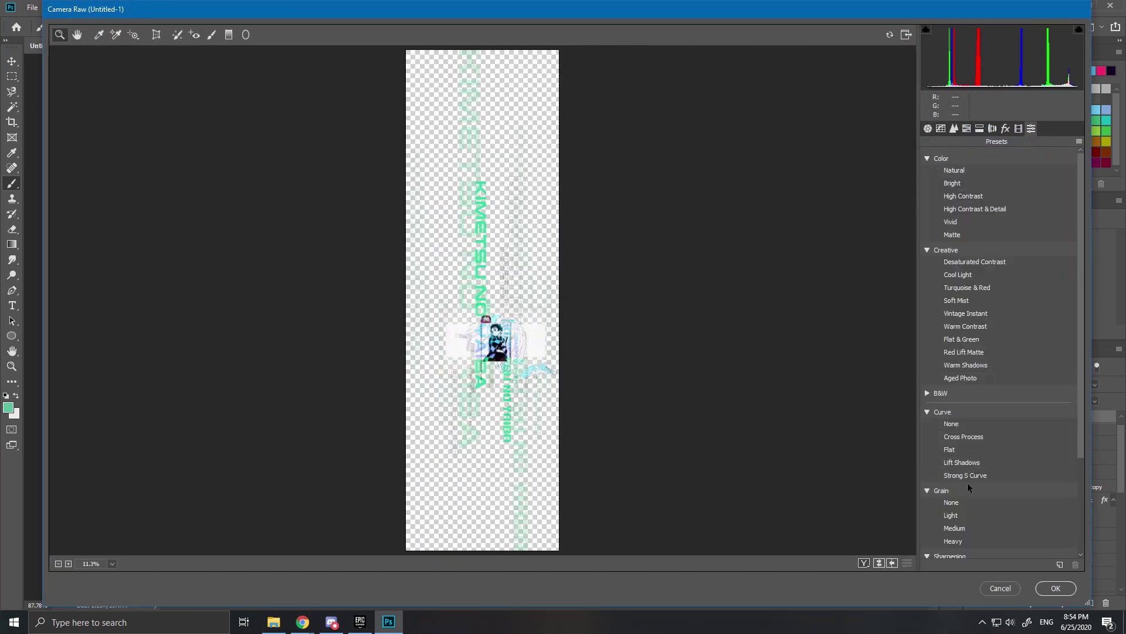
pyautogui.scroll(8, 861, 457)
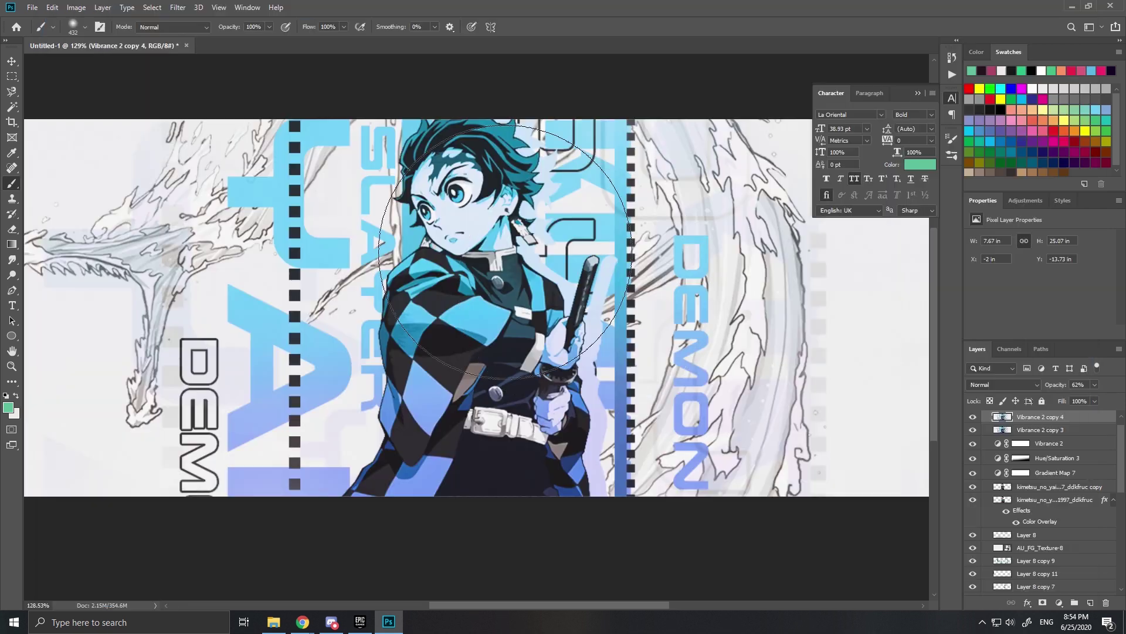
# Merge Vibrance 2 copy 4 with Vibrance 2 copy 3 and duplicate the merged layer.
pyautogui.keyDown('shift'); pyautogui.click(1026, 431); pyautogui.keyUp('shift')
pyautogui.hotkey('ctrl', 'e')
pyautogui.hotkey('ctrl', 'j')
# Restrict the duplicated top layer's blending to the red channel by turning off the green and blue channels.
pyautogui.doubleClick(1096, 420)
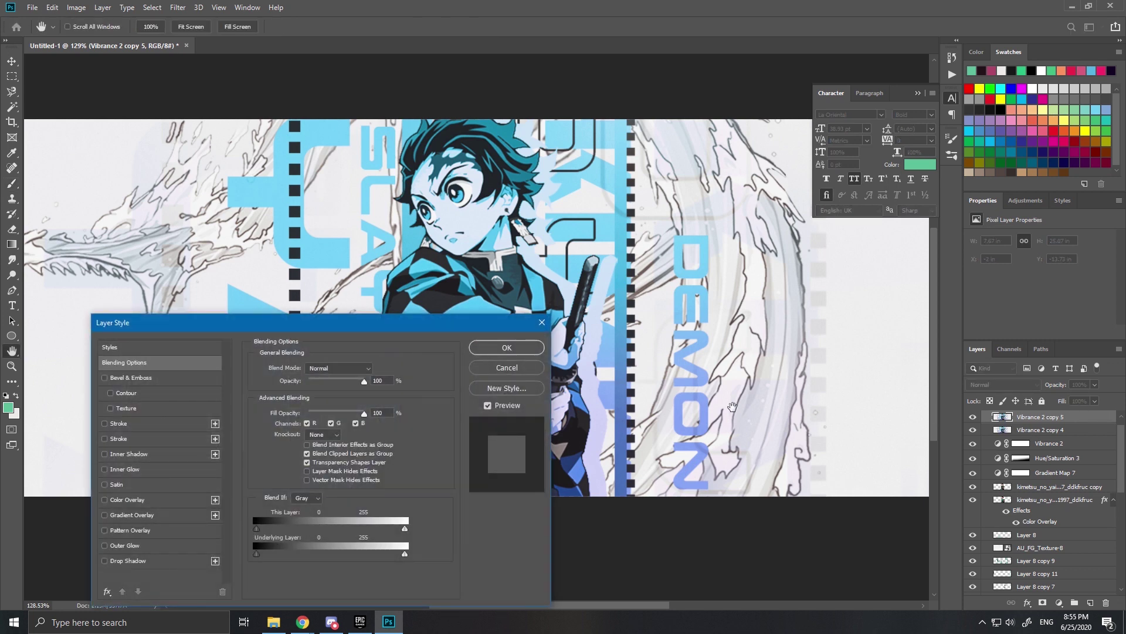
pyautogui.click(331, 423)
pyautogui.click(356, 423)
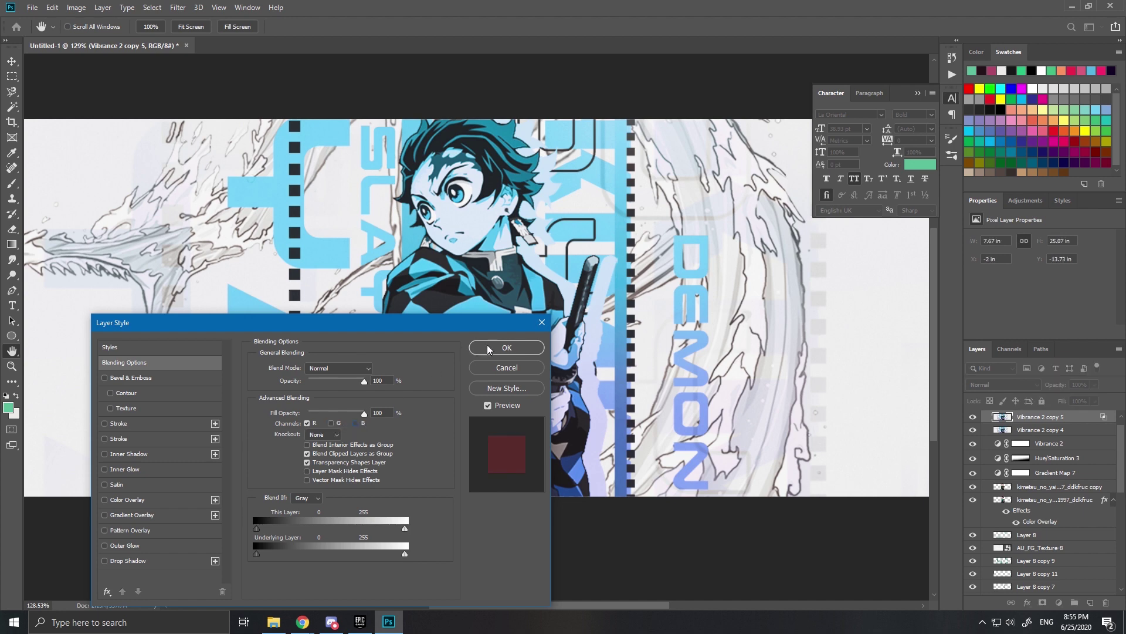
pyautogui.click(506, 347)
# Nudge the red-channel layer three steps to the right to create a chromatic aberration effect.
pyautogui.click(11, 61)
pyautogui.scroll(5, 352, 193)
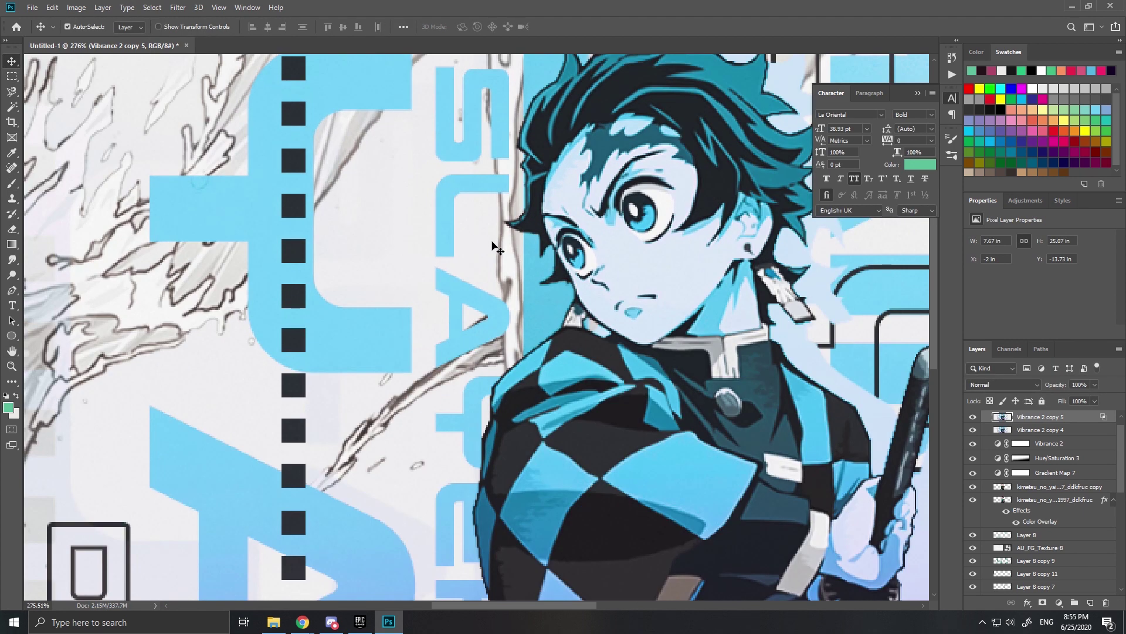
pyautogui.press('Right')
pyautogui.press('Right')
pyautogui.press('Right')
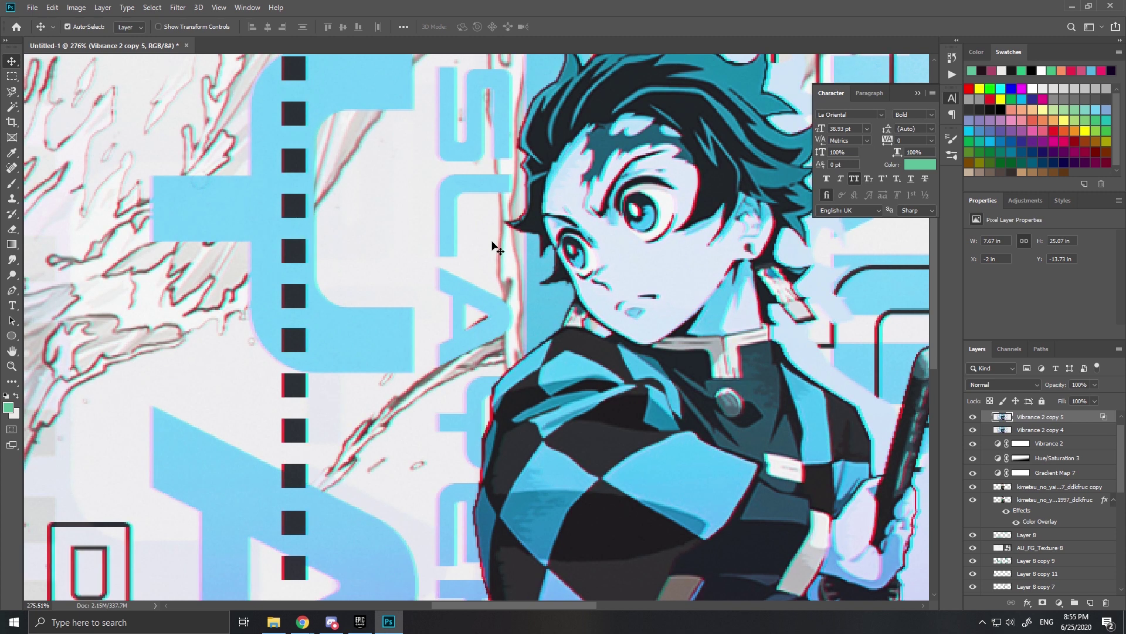
# Merge the shifted red-channel layer with Vibrance 2 copy 4.
pyautogui.scroll(-5, 587, 294)
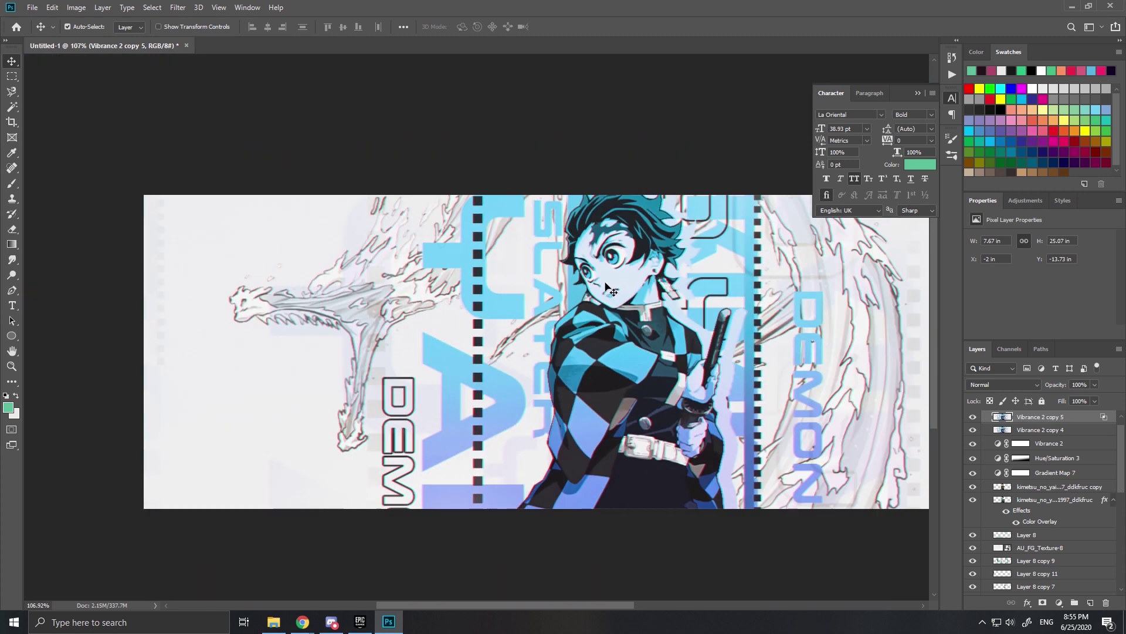
pyautogui.scroll(3, 572, 240)
pyautogui.scroll(-7, 563, 405)
pyautogui.scroll(3, 473, 397)
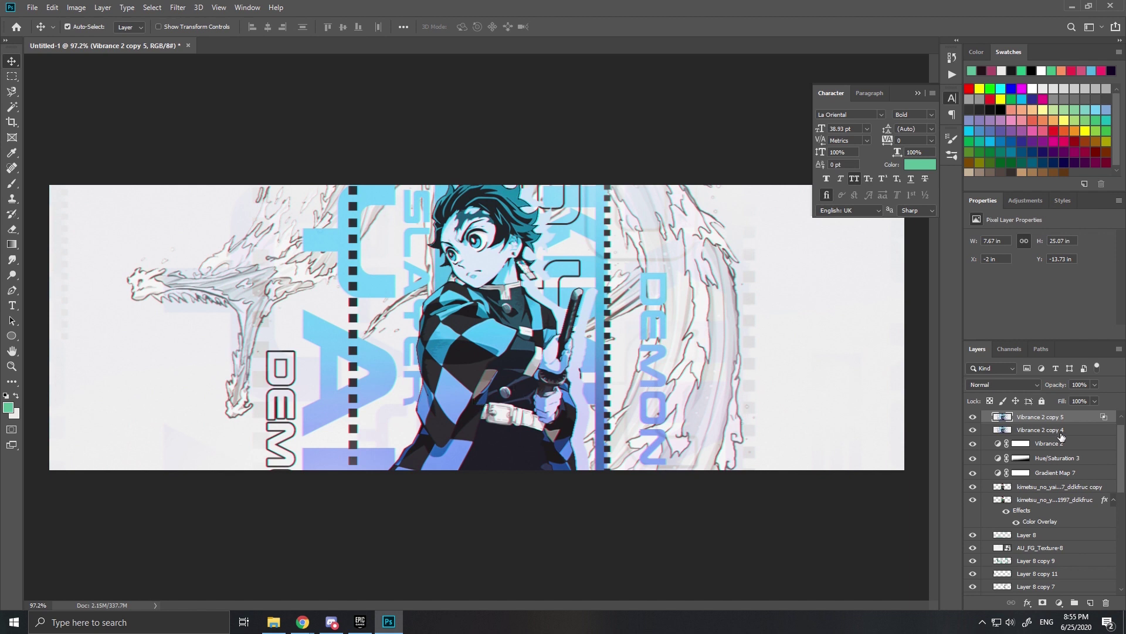
pyautogui.keyDown('ctrl'); pyautogui.click(1060, 433); pyautogui.keyUp('ctrl')
pyautogui.hotkey('ctrl', 'e')
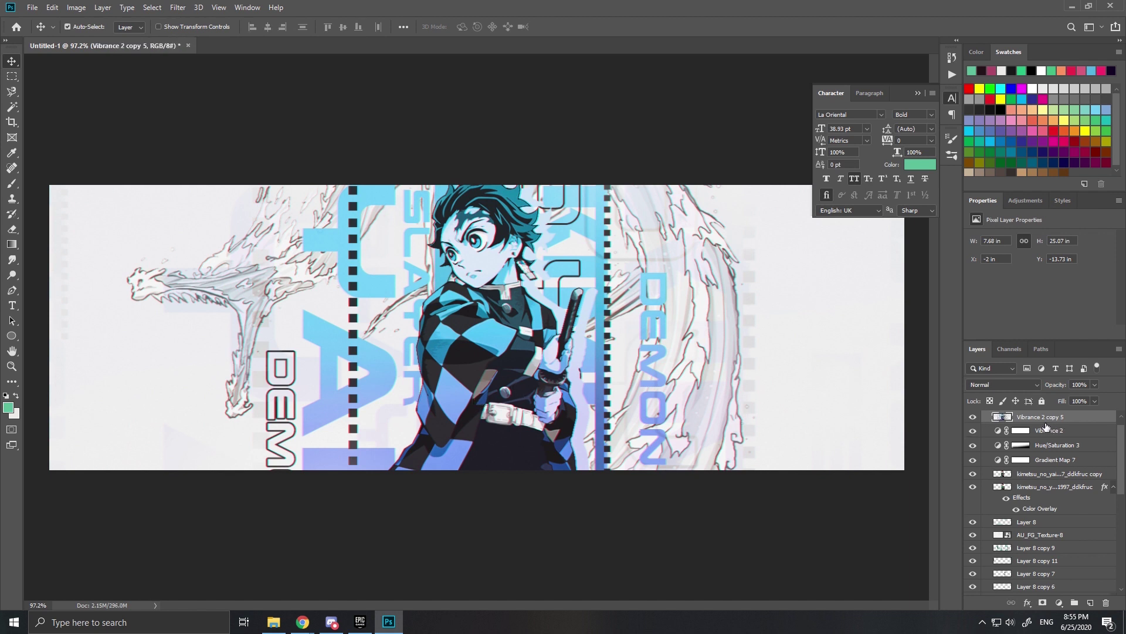
# Add the name text to the banner's empty right side in black Roboto Regular, 5.93 pt, with 220 tracking.
pyautogui.click(11, 305)
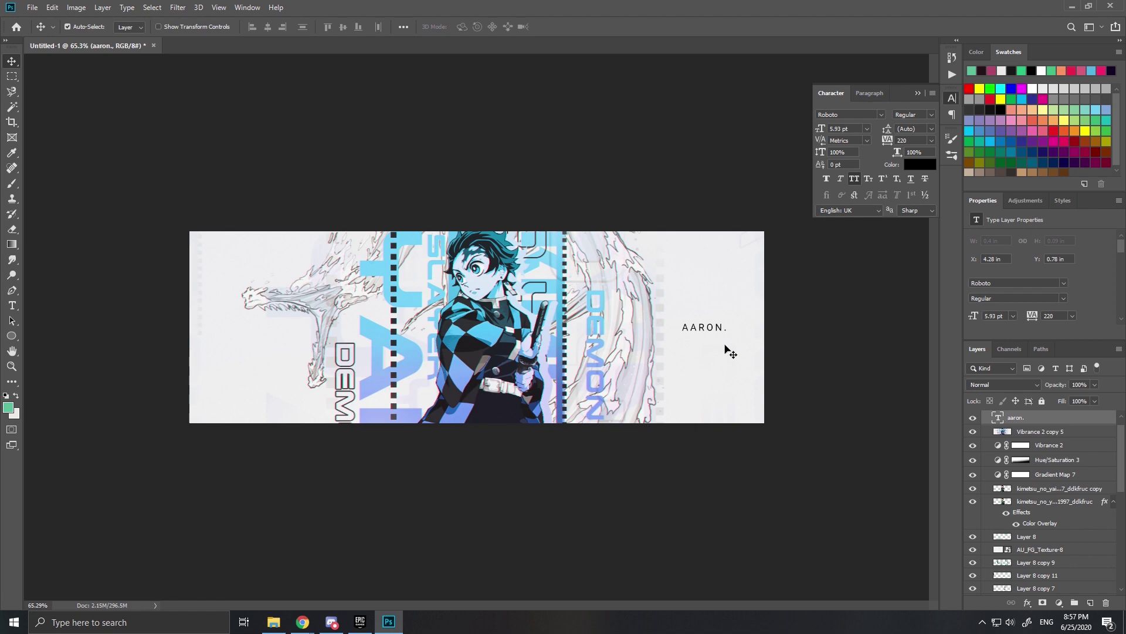
pyautogui.scroll(4, 730, 352)
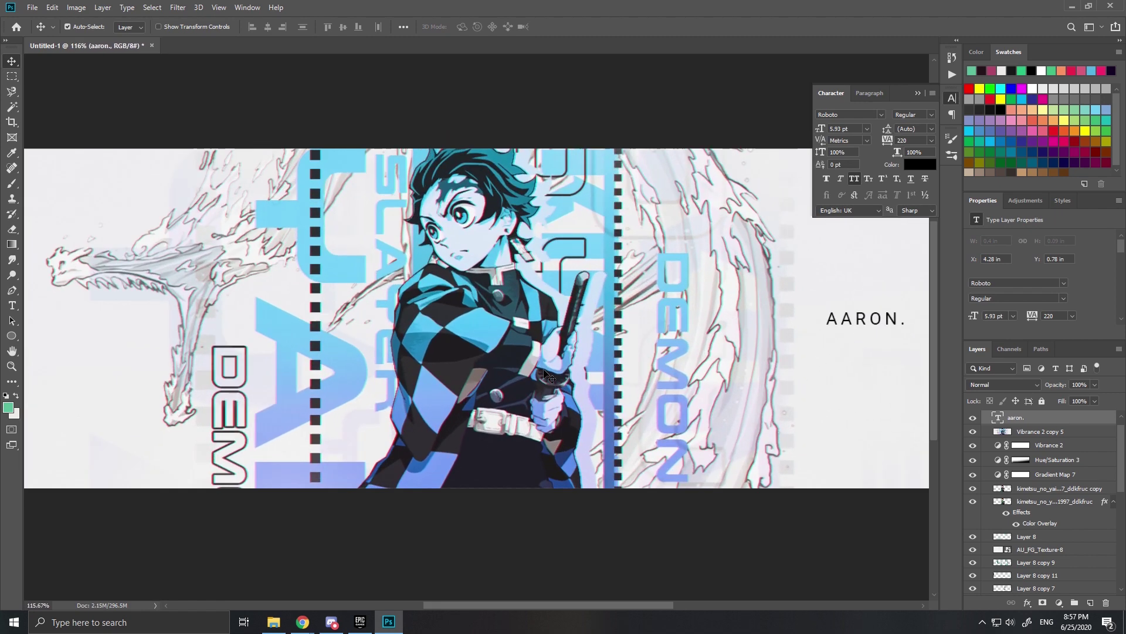
pyautogui.scroll(-2, 545, 372)
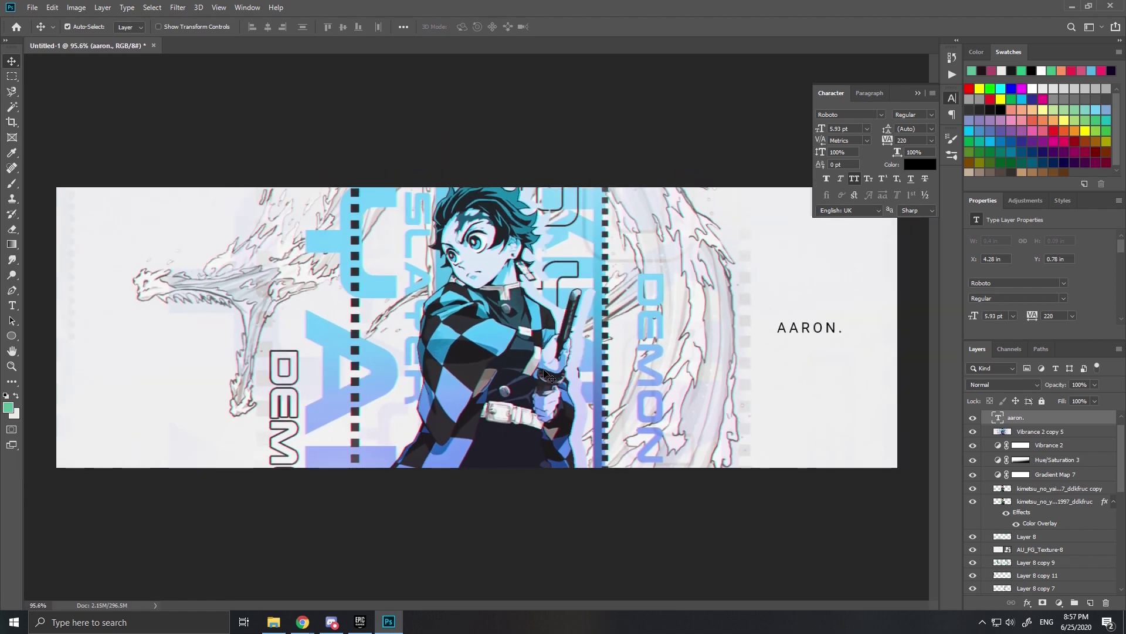